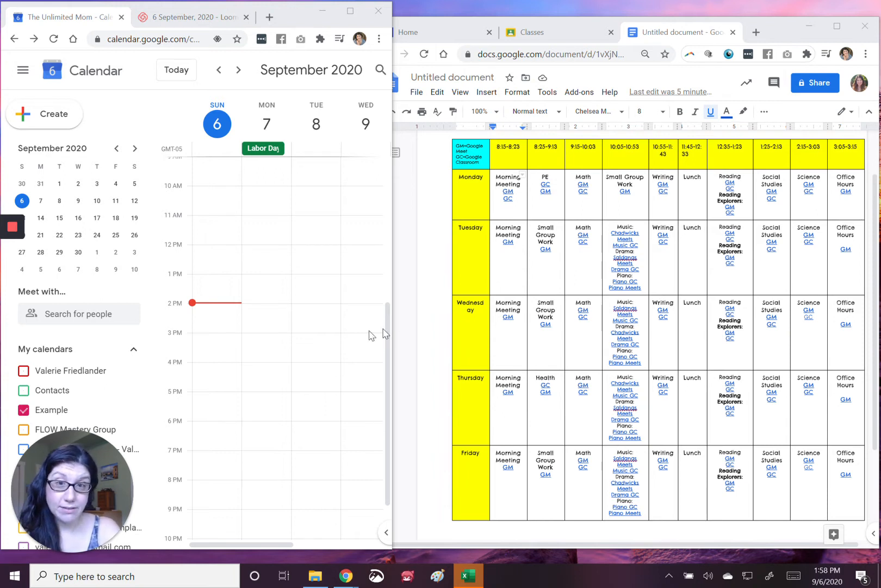
Step: Widen the calendar window and start a new event at 8:00am on Monday, September 7 titled "Morning Meeting"
click(395, 205)
drag(395, 205, 417, 204)
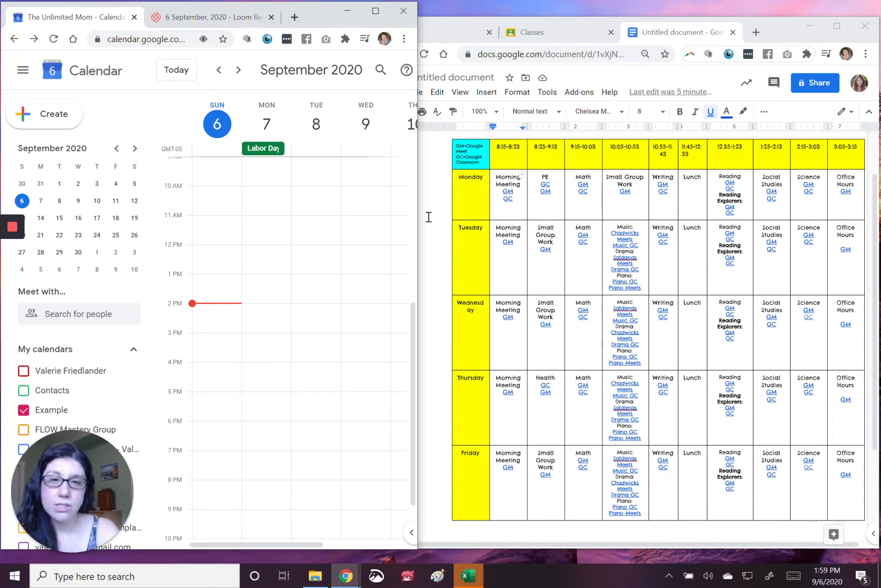
scroll(344, 248, up, 1)
scroll(344, 248, up, 3)
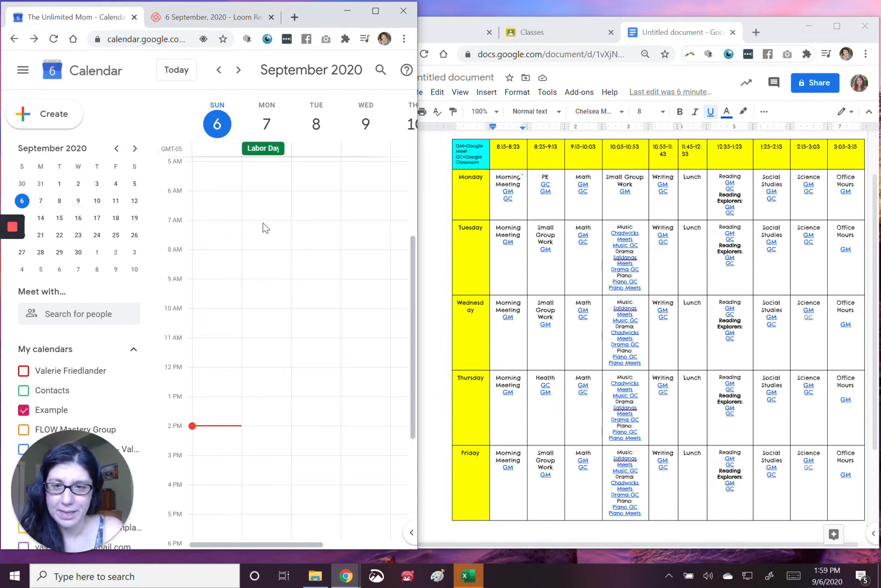
scroll(262, 243, down, 1)
scroll(263, 246, down, 2)
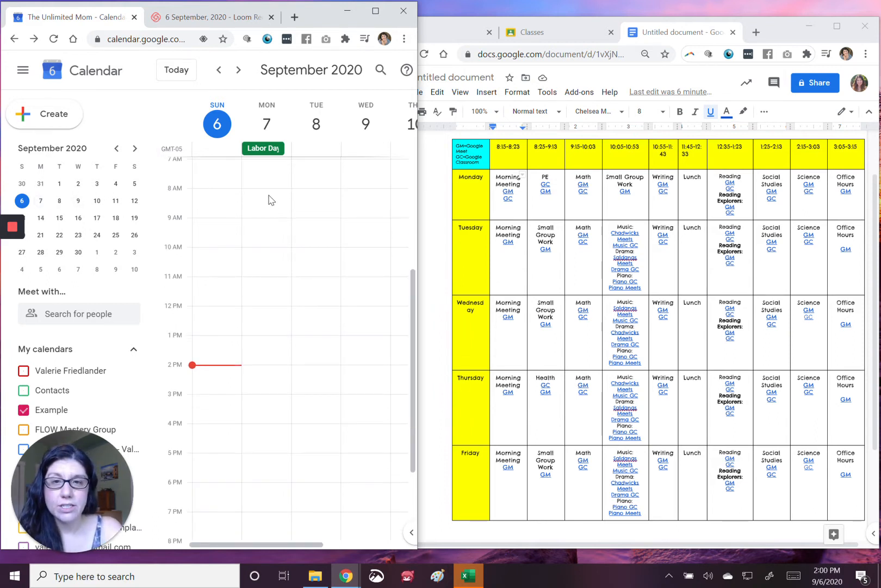
click(271, 201)
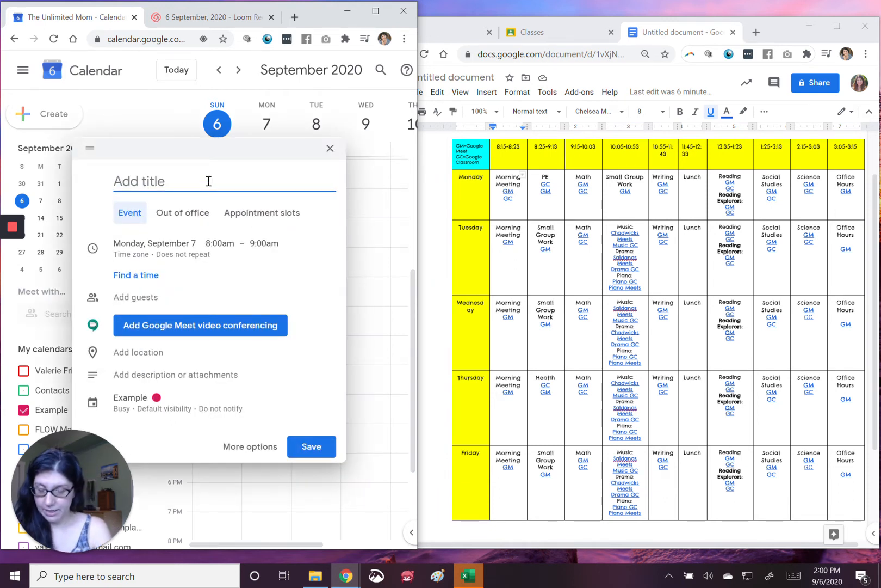
text(Morning )
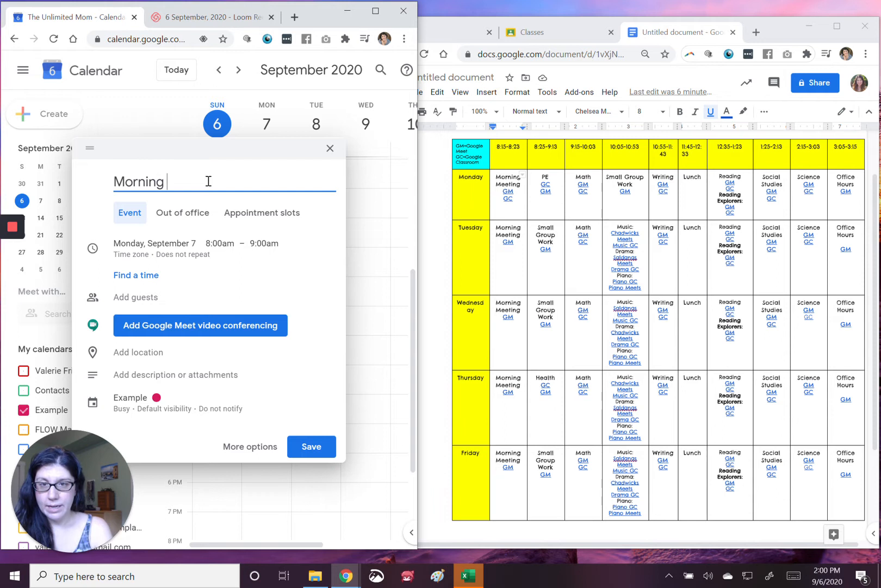
text(Meeting)
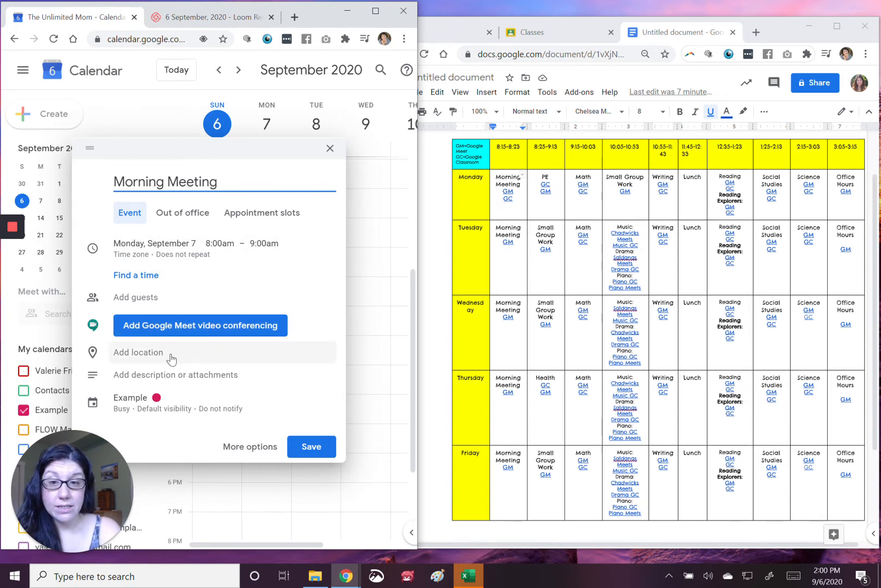
Step: Set the Morning Meeting event's location to "classroom a"
click(509, 192)
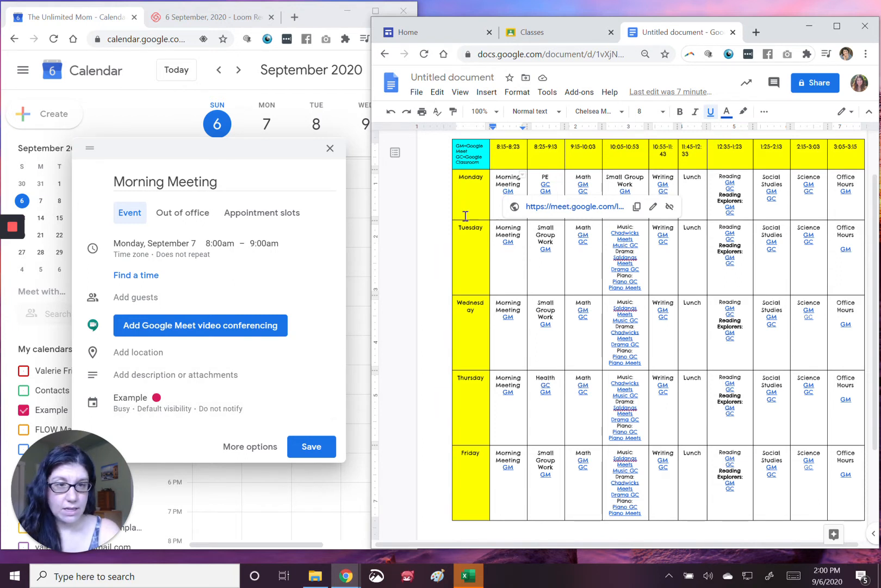
click(172, 356)
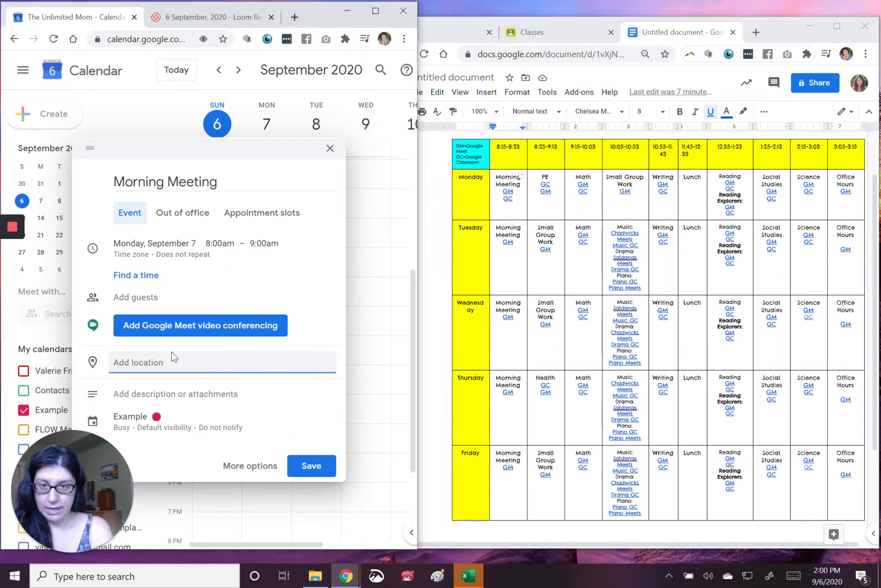
text(class)
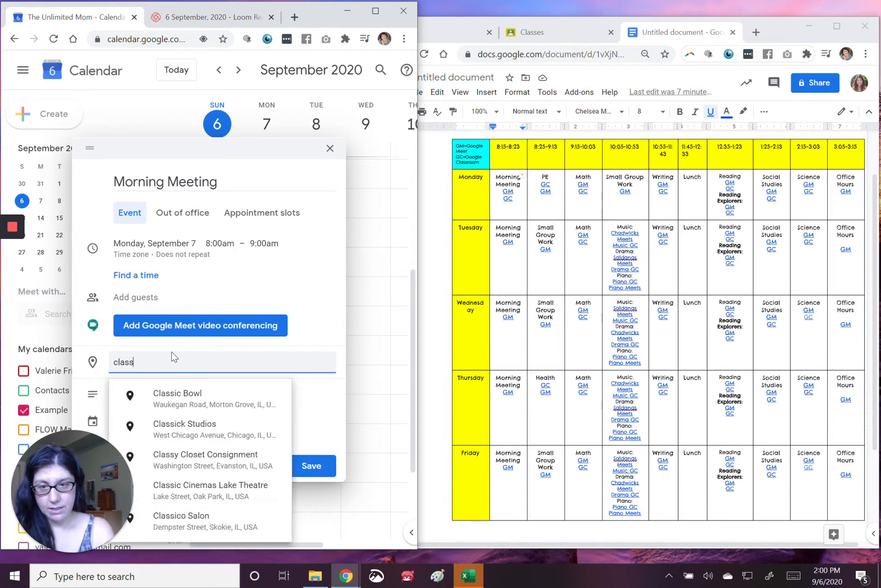
text(room a)
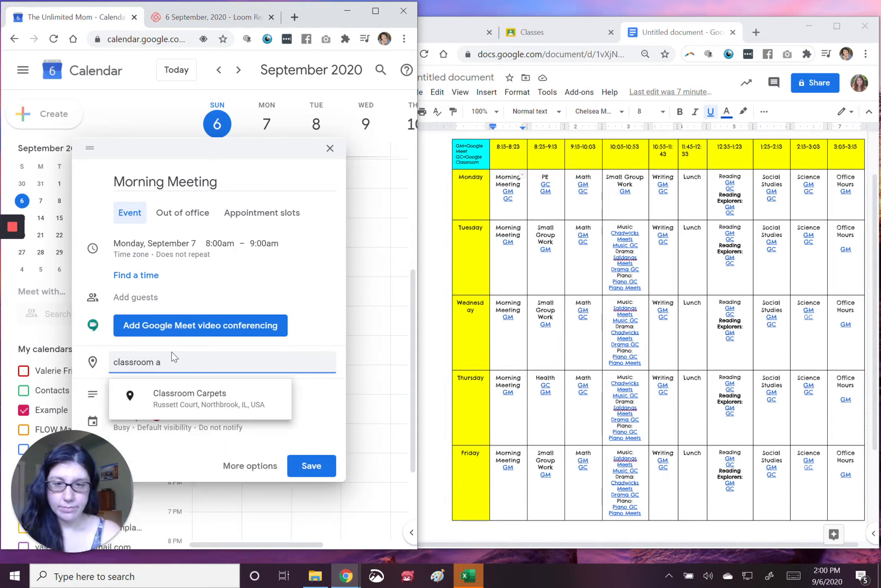
click(304, 299)
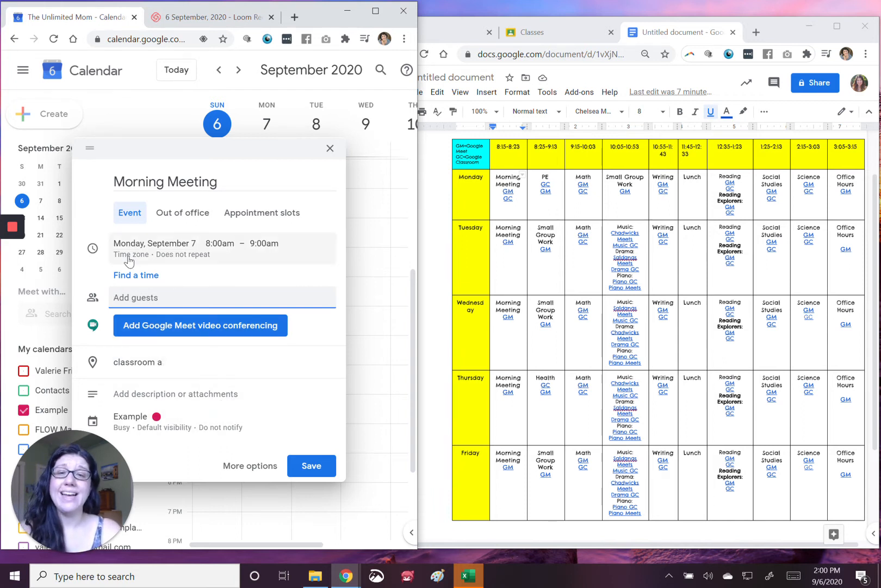
Step: Make the Morning Meeting event repeat every weekday (Monday to Friday) and save it
click(201, 260)
click(166, 292)
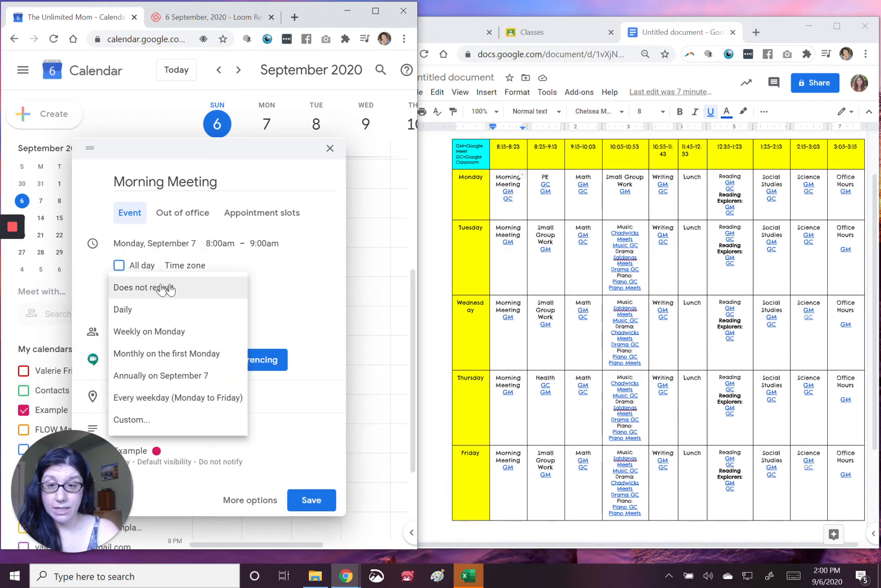
click(148, 402)
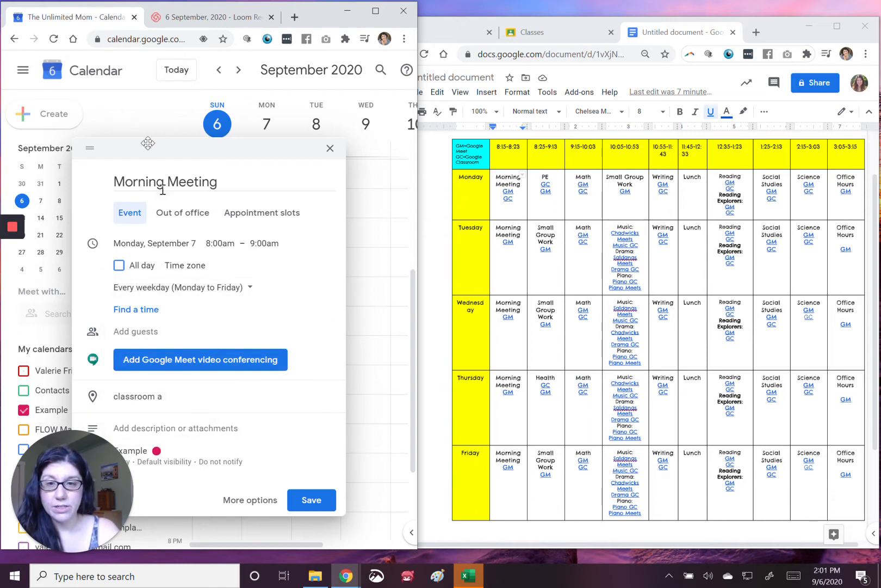
click(319, 504)
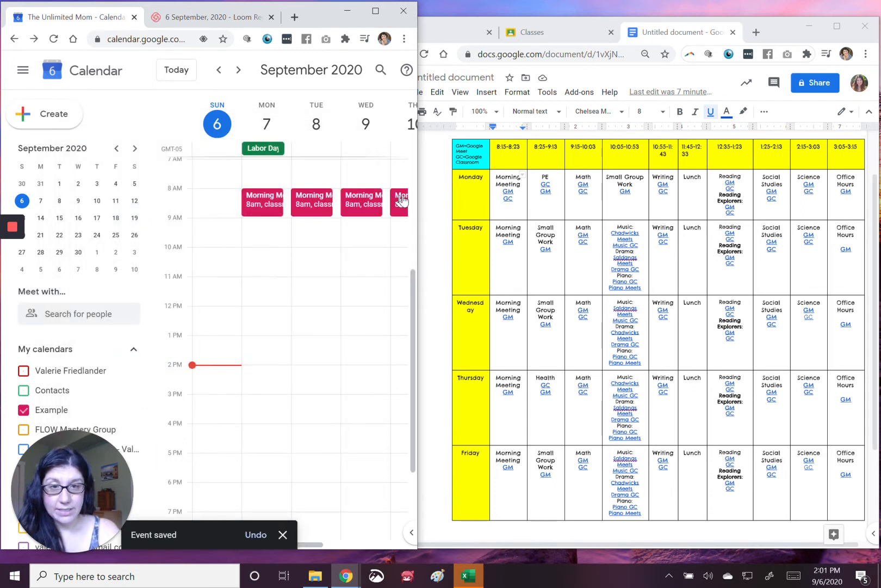
Step: Open Monday's Morning Meeting event for full editing and set its start time to 8:15am
click(271, 206)
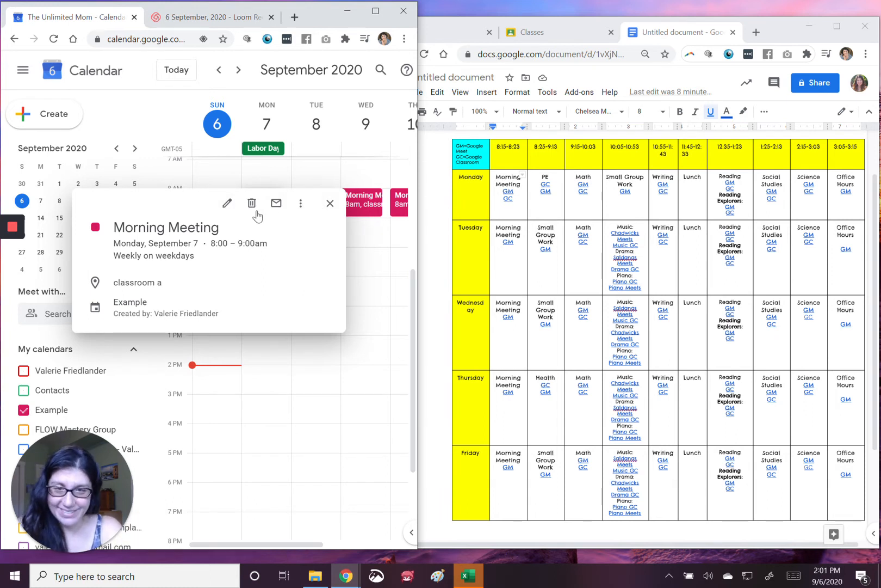
click(227, 205)
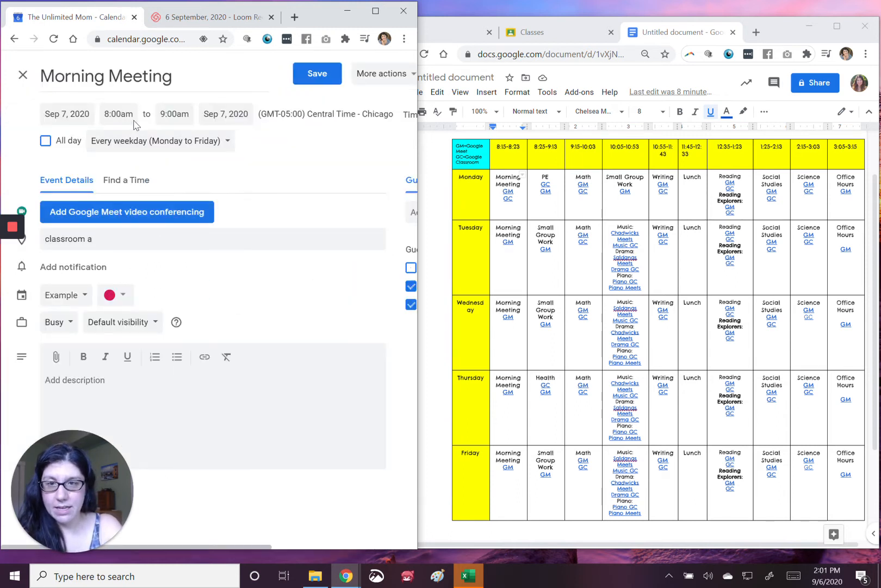
click(119, 112)
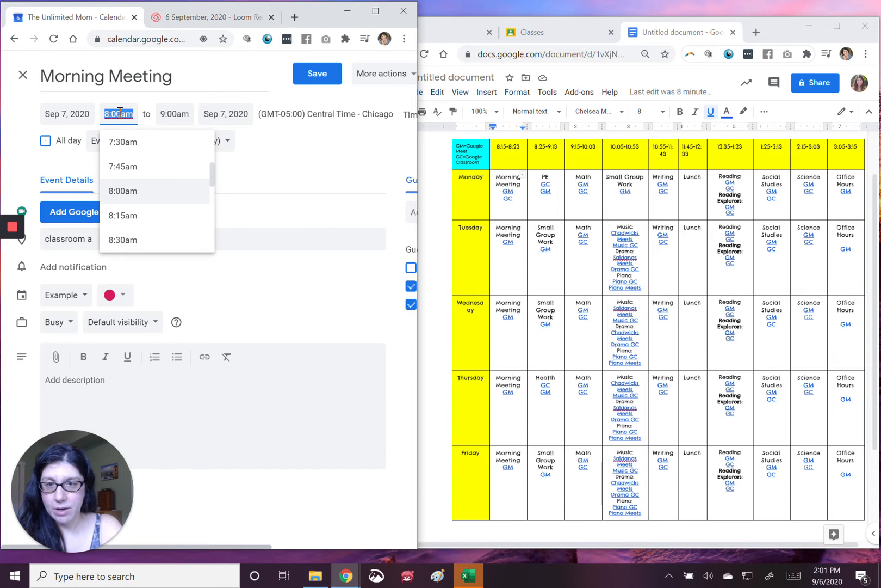
click(121, 112)
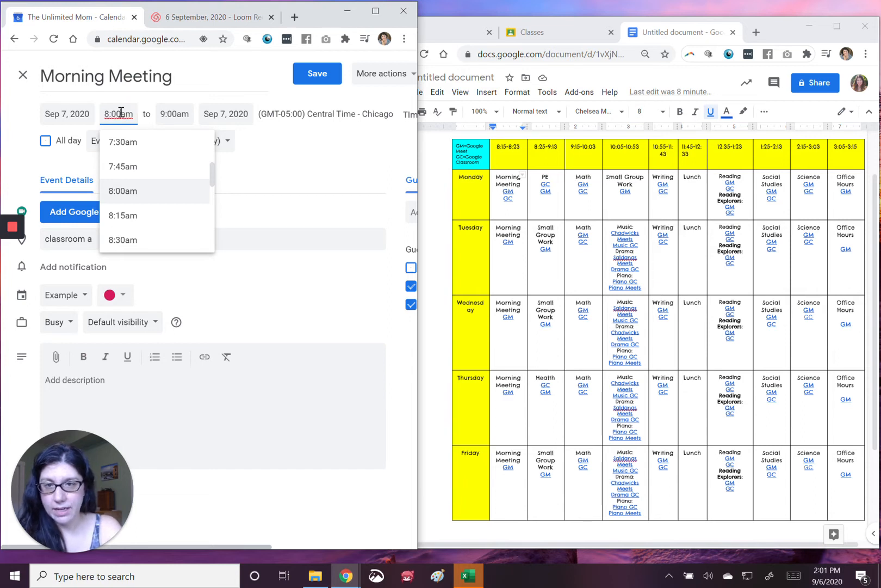
double_click(114, 112)
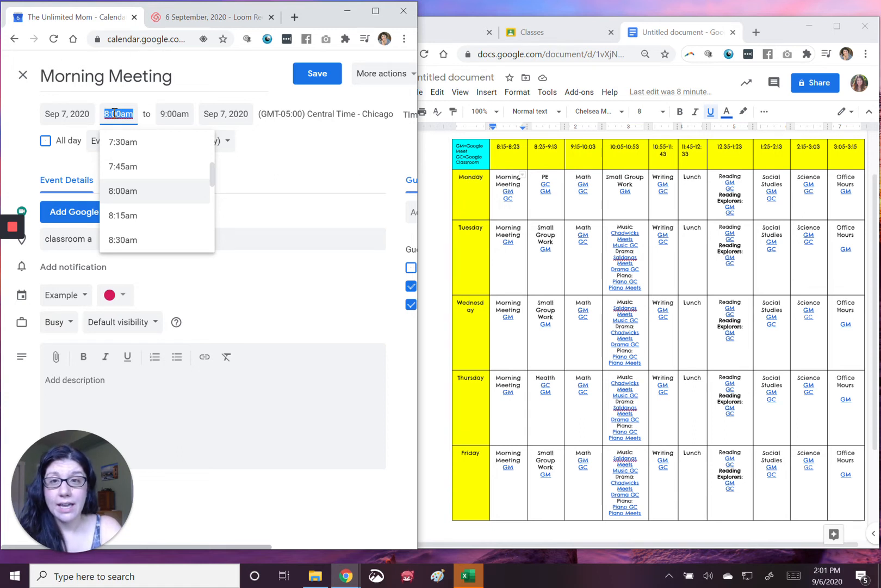
click(121, 112)
key(BackSpace)
key(BackSpace)
text(15)
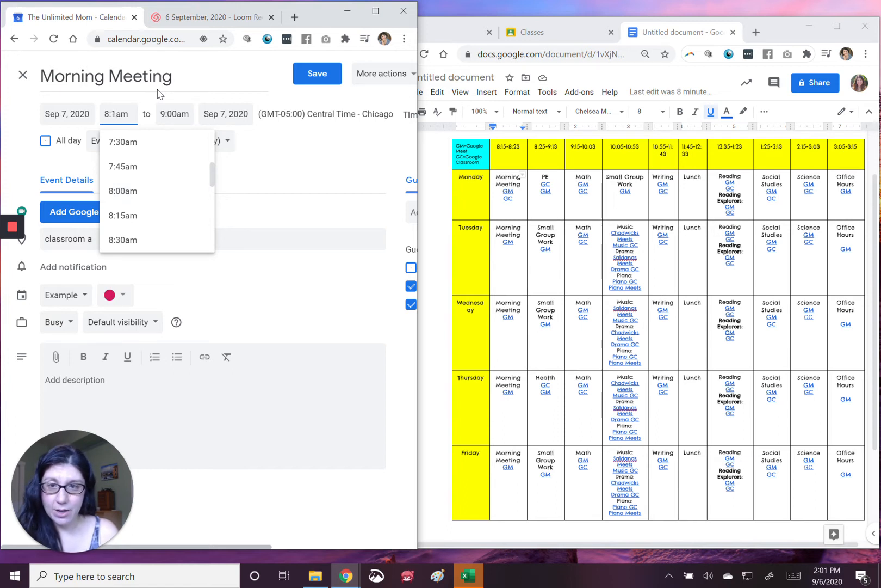
Step: Set the Morning Meeting event's end time to 8:23am
click(174, 113)
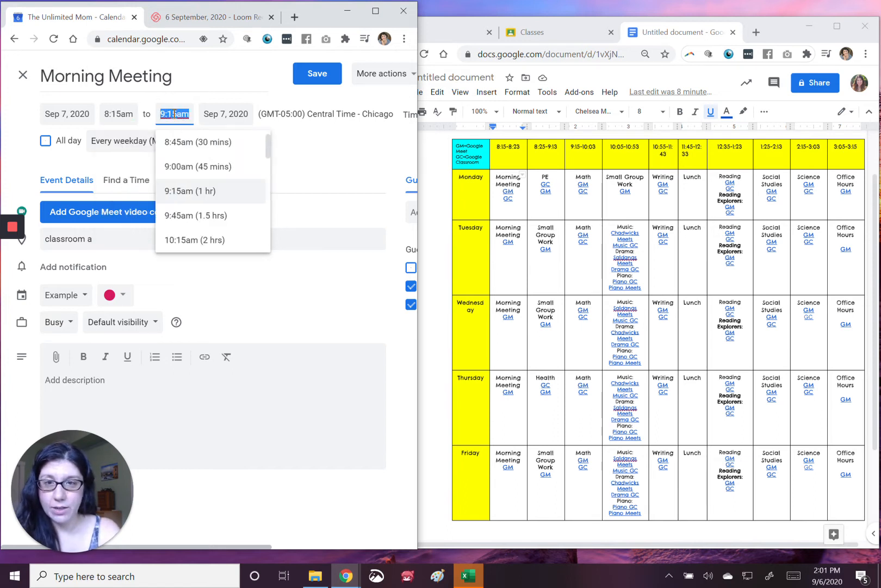
click(168, 113)
double_click(179, 111)
click(176, 112)
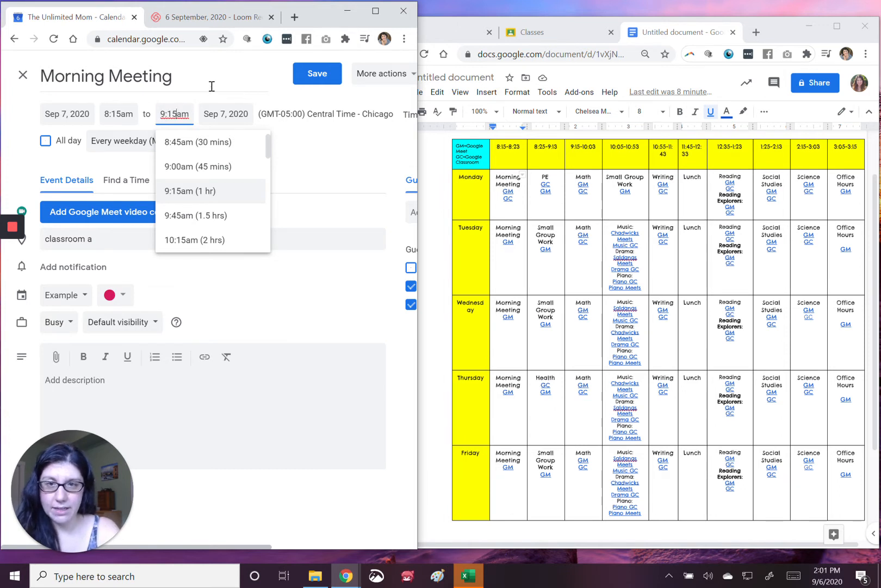
key(BackSpace)
key(BackSpace)
key(BackSpace)
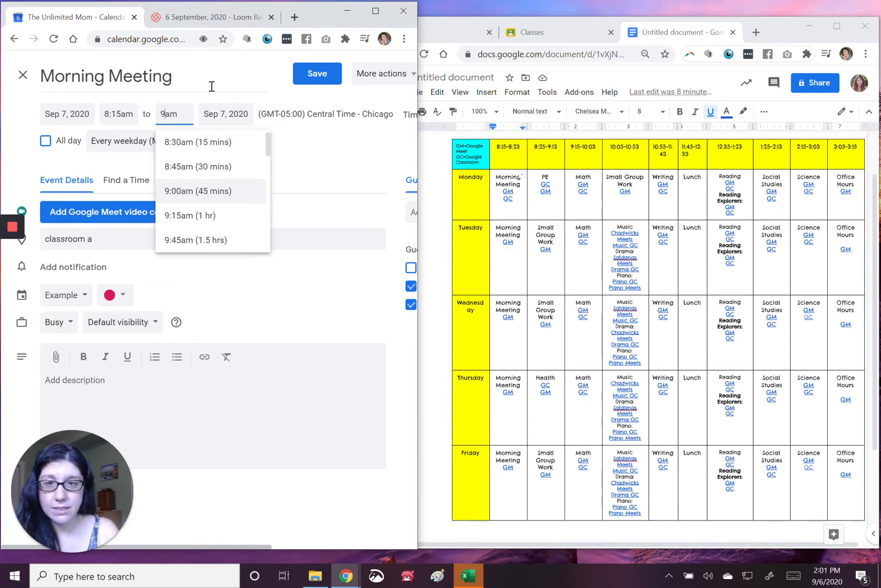
key(BackSpace)
text(8)
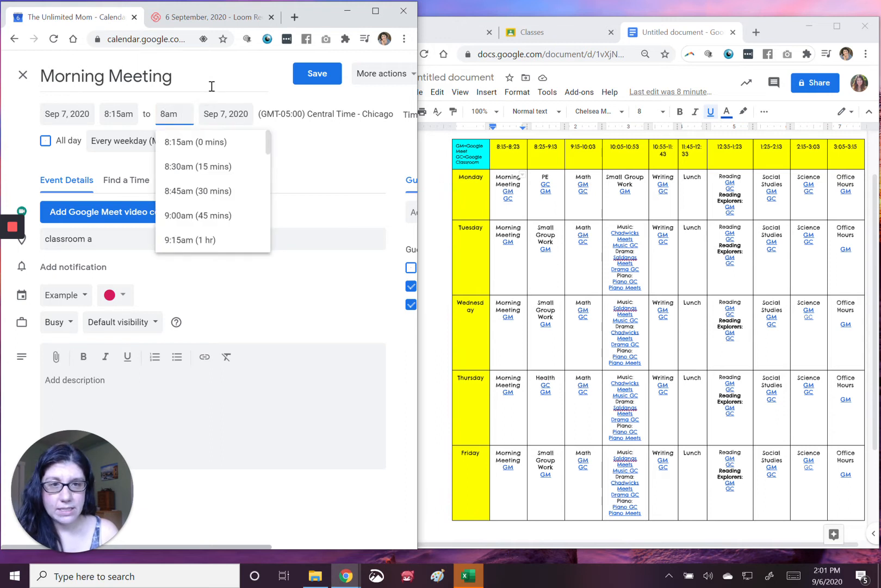
text(:23)
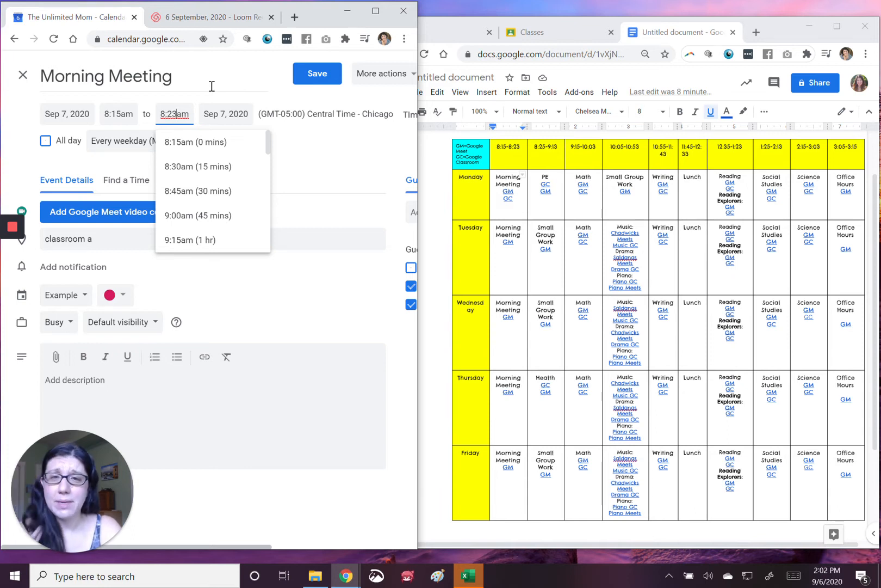
click(310, 143)
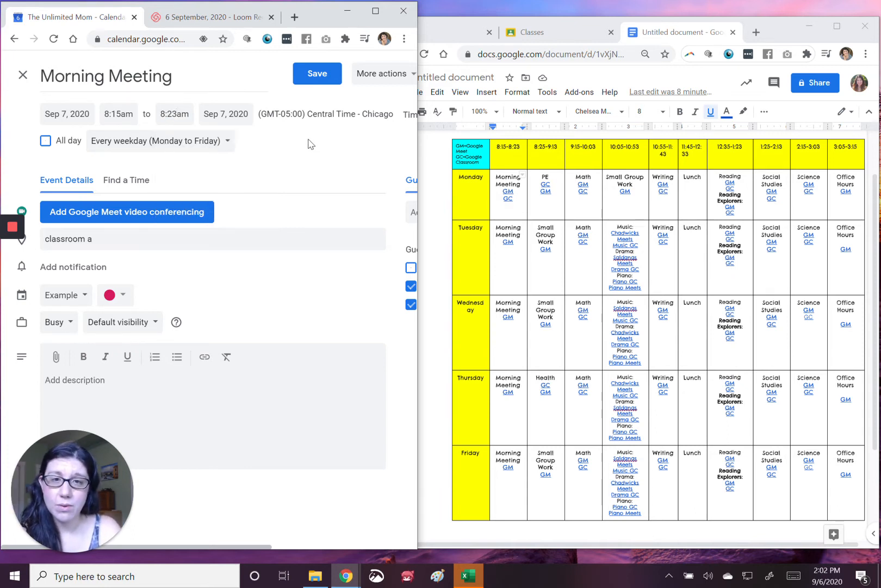
Step: Save the Morning Meeting time changes, applying them to this and following events
click(320, 80)
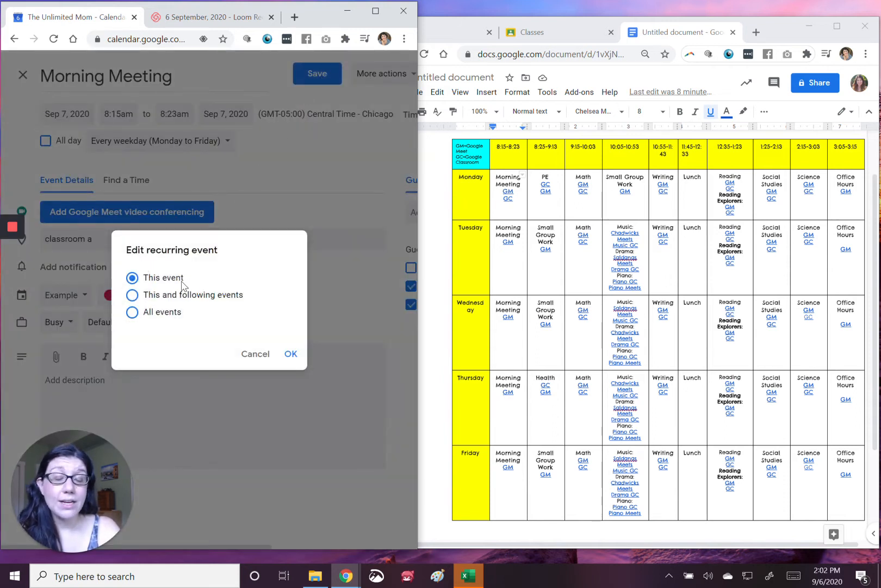
click(132, 296)
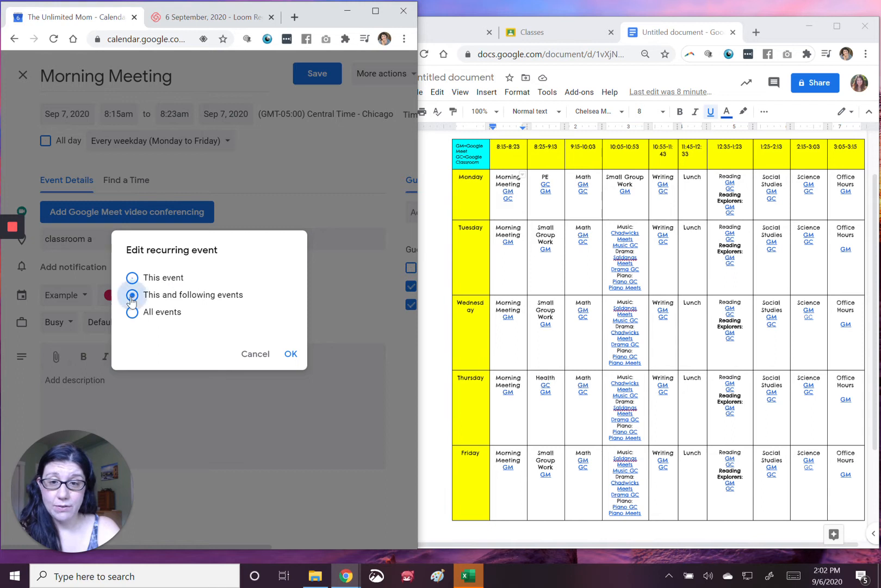
click(288, 356)
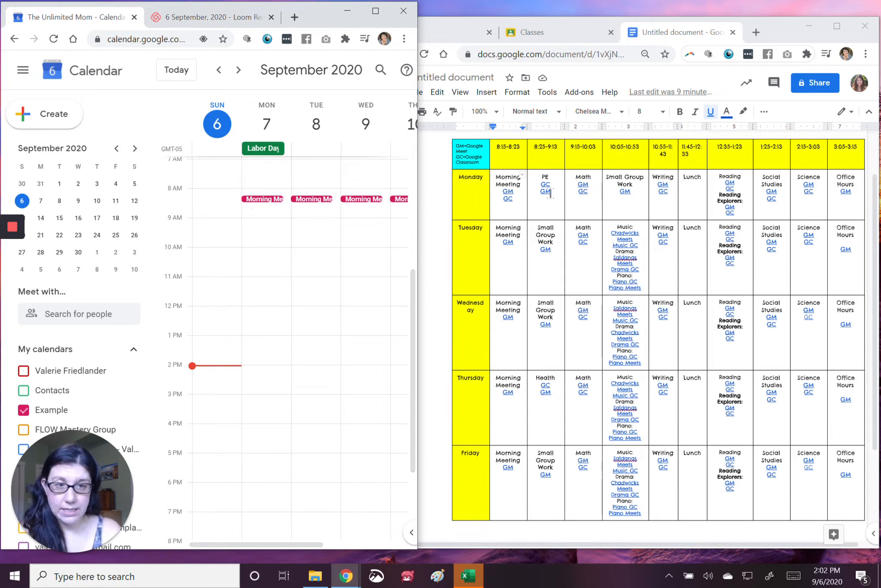
Step: Start a new event on Monday, September 7 just below Morning Meeting and title it "PE class"
click(260, 209)
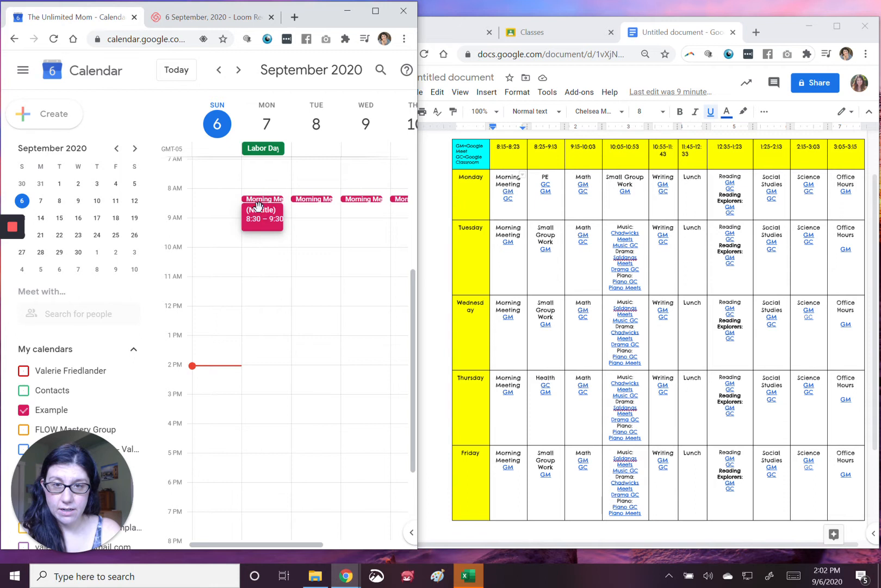
text(PE)
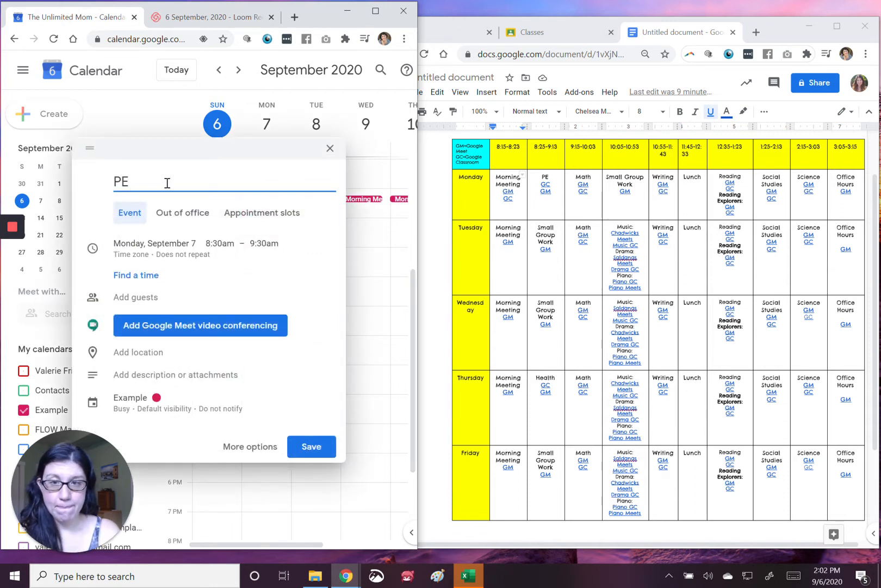
text( class)
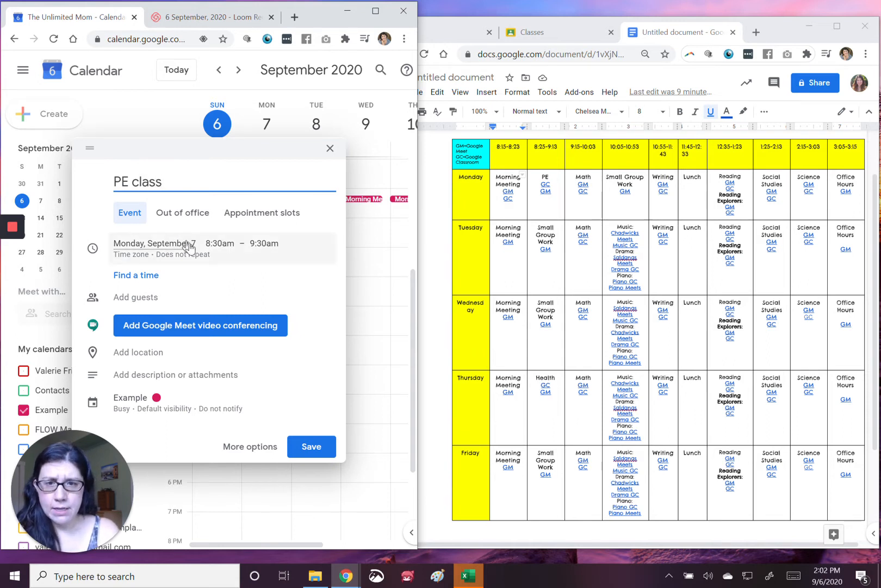
Step: Set the PE class event's start time to 8:25am
click(223, 248)
click(222, 243)
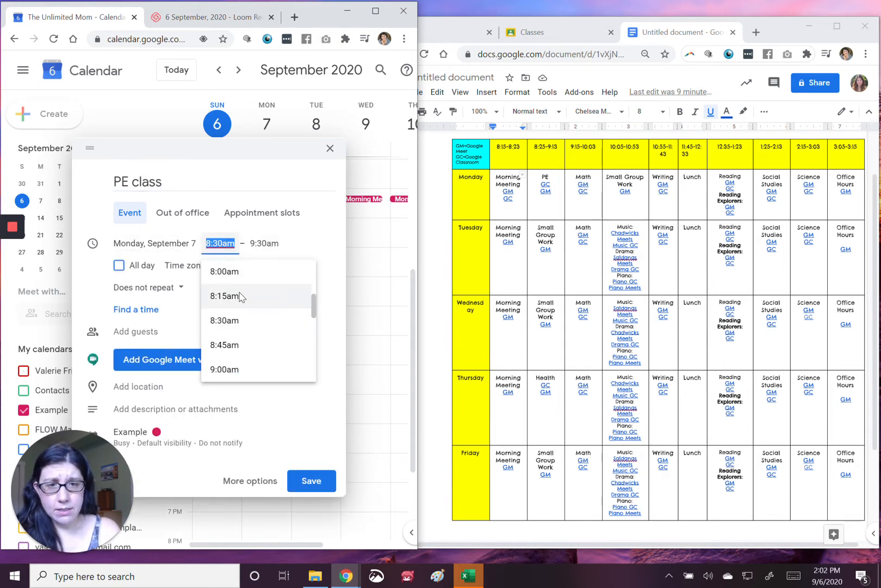
click(232, 319)
click(225, 242)
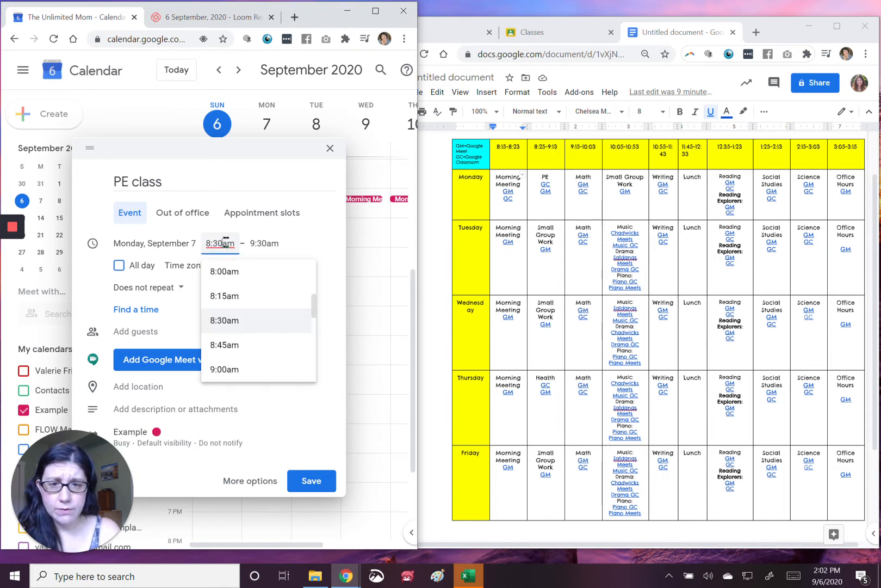
key(BackSpace)
key(BackSpace)
text(25)
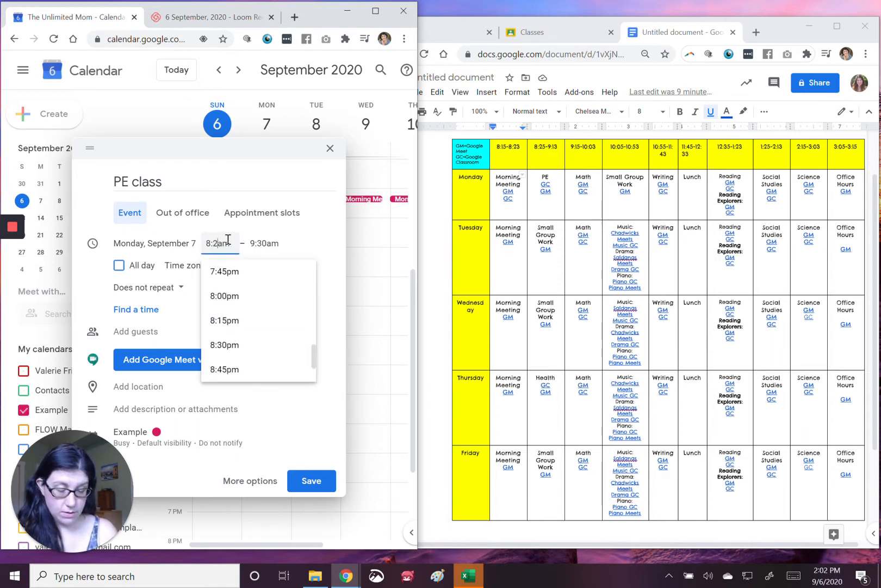
Step: Set the PE class event's end time to 9:13am
click(263, 243)
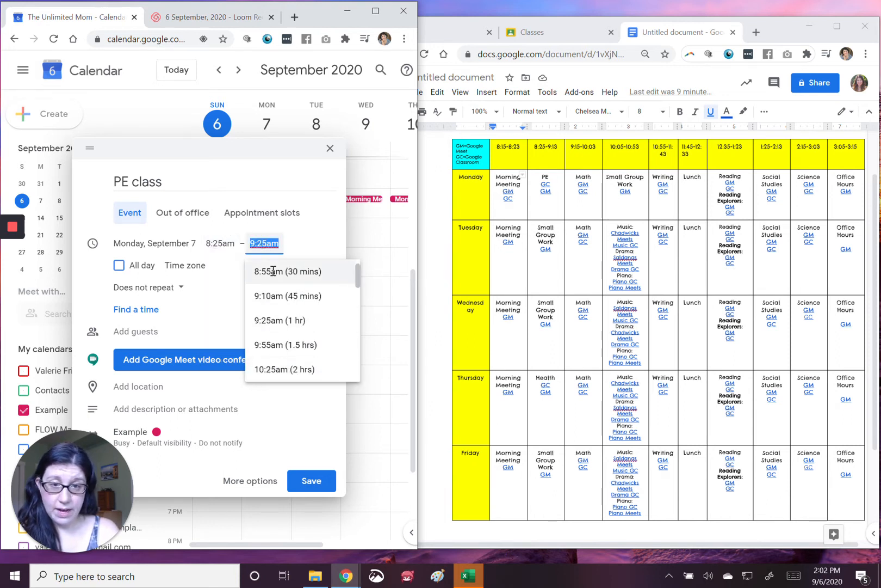
click(266, 243)
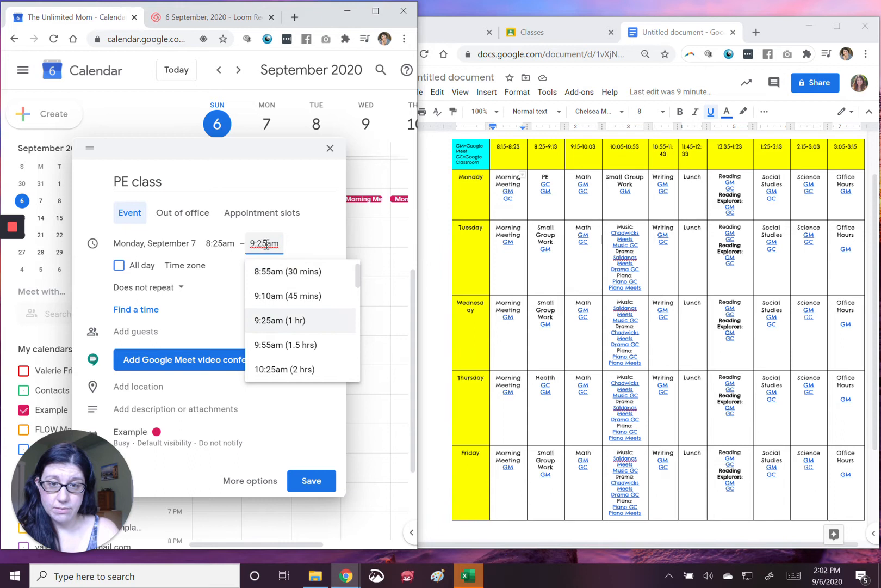
key(BackSpace)
key(BackSpace)
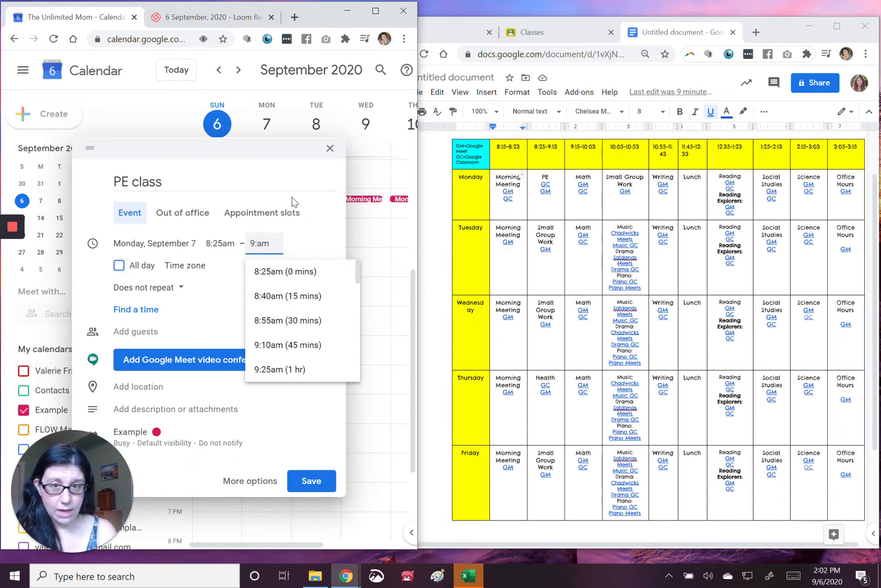
text(413ar)
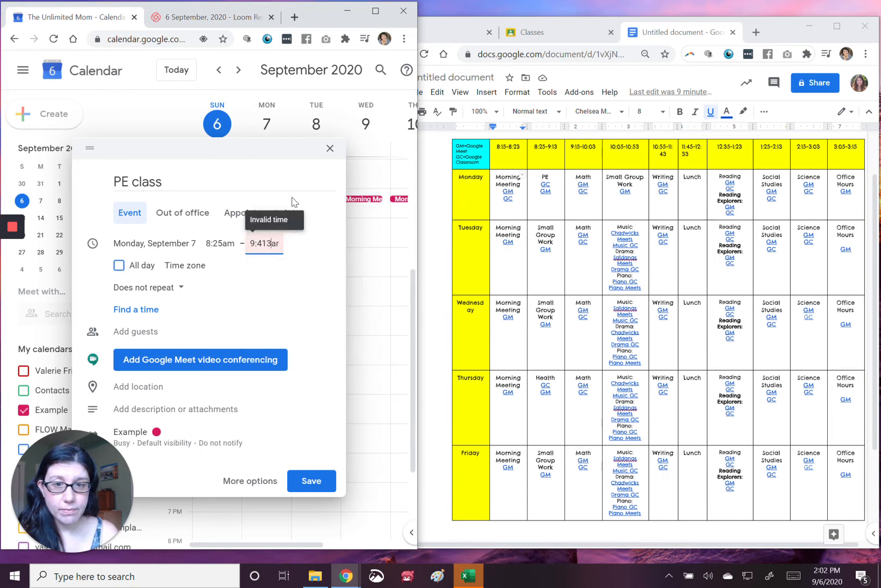
key(BackSpace)
key(BackSpace)
key(BackSpace)
text(13)
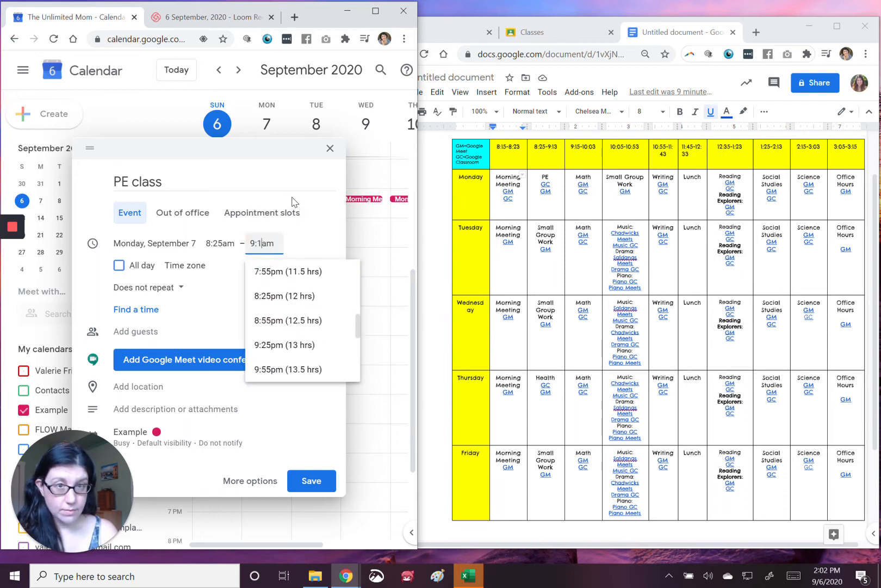
click(308, 235)
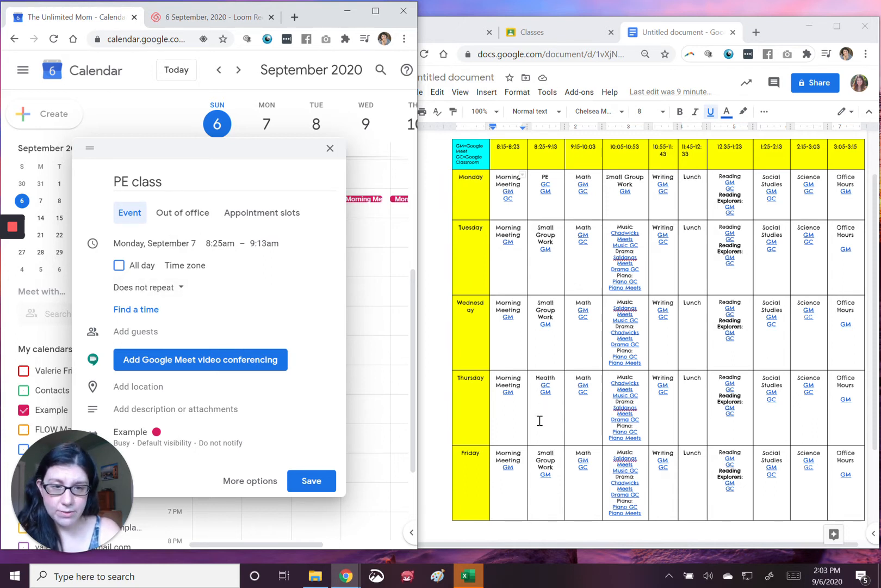
Step: Save PE class as a weekly Monday event with the location gym, and check its recurrence on September 14
click(161, 292)
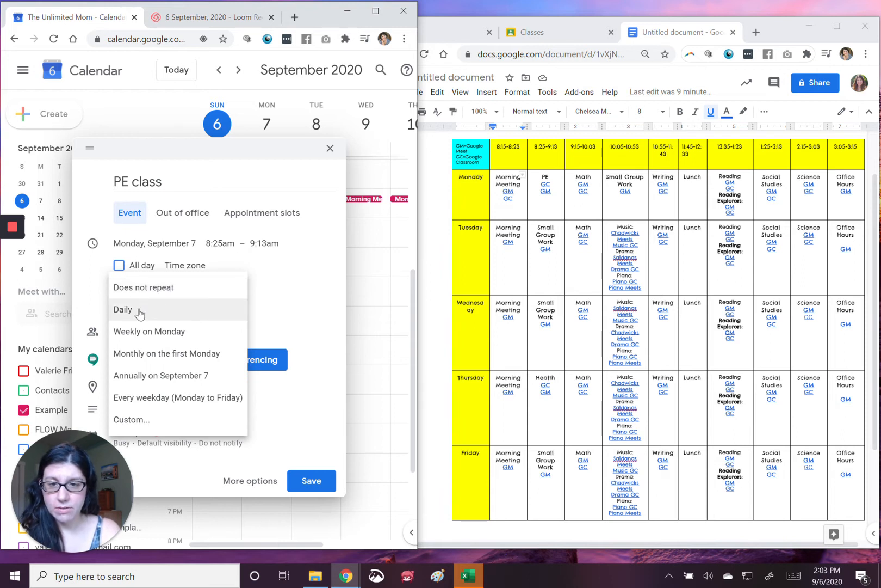
click(156, 333)
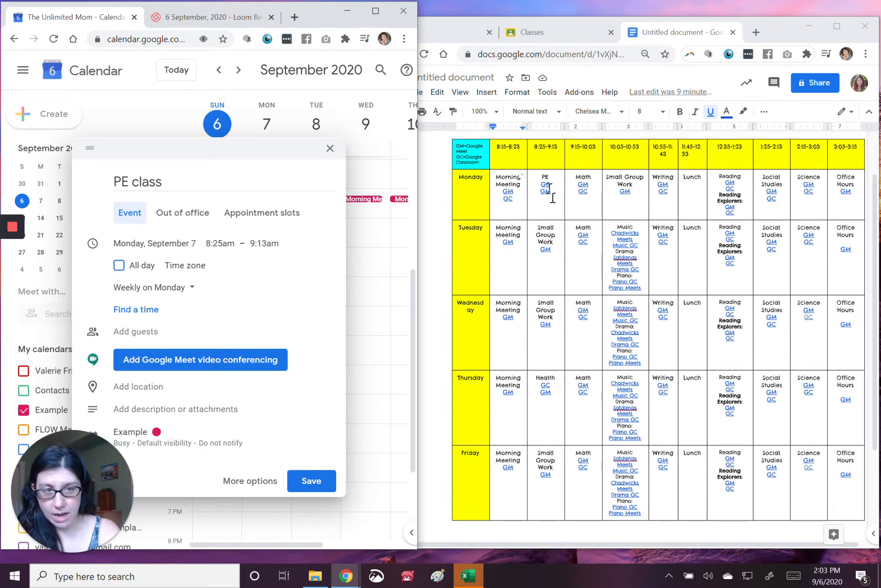
click(207, 390)
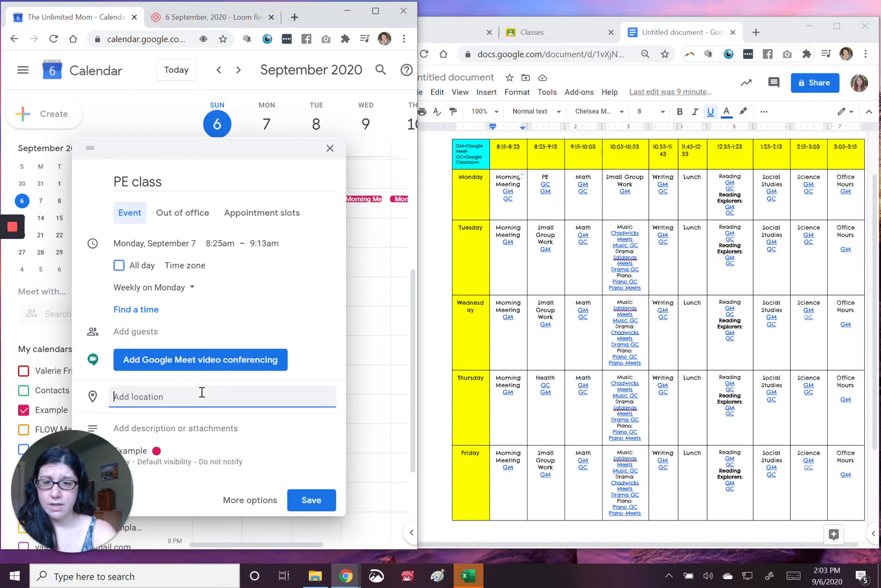
text(gym)
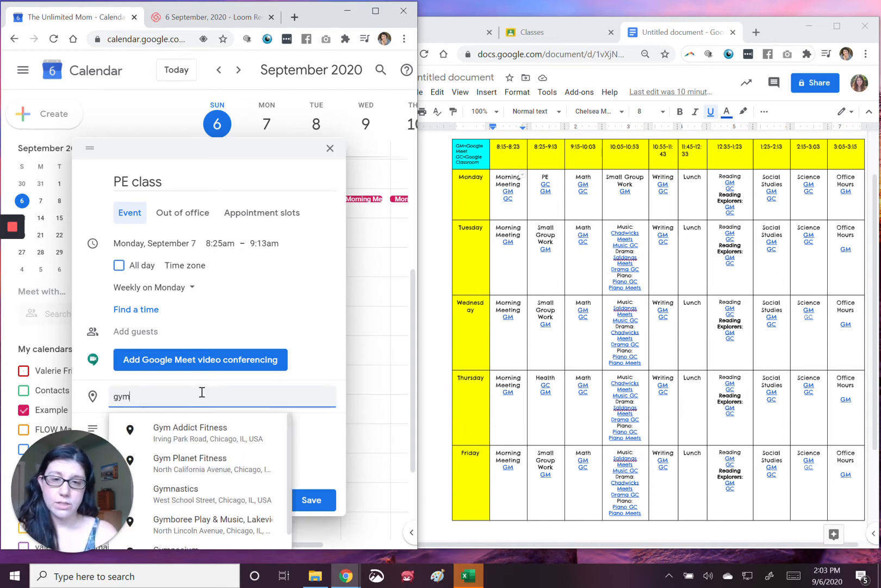
click(303, 307)
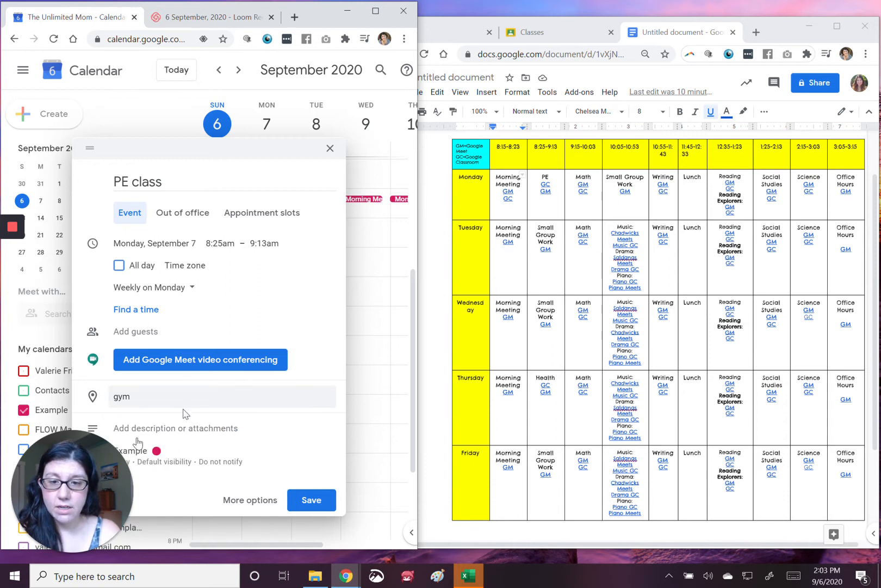
click(309, 500)
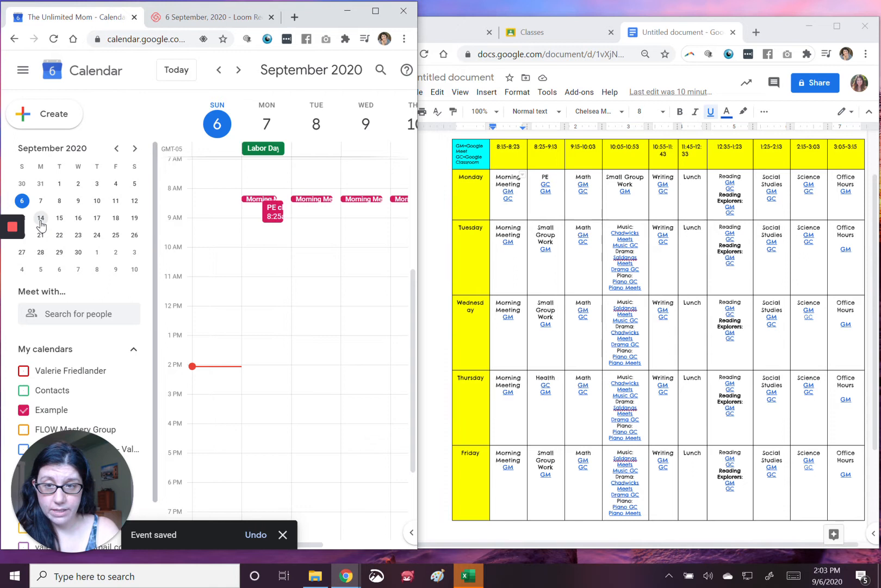
click(41, 218)
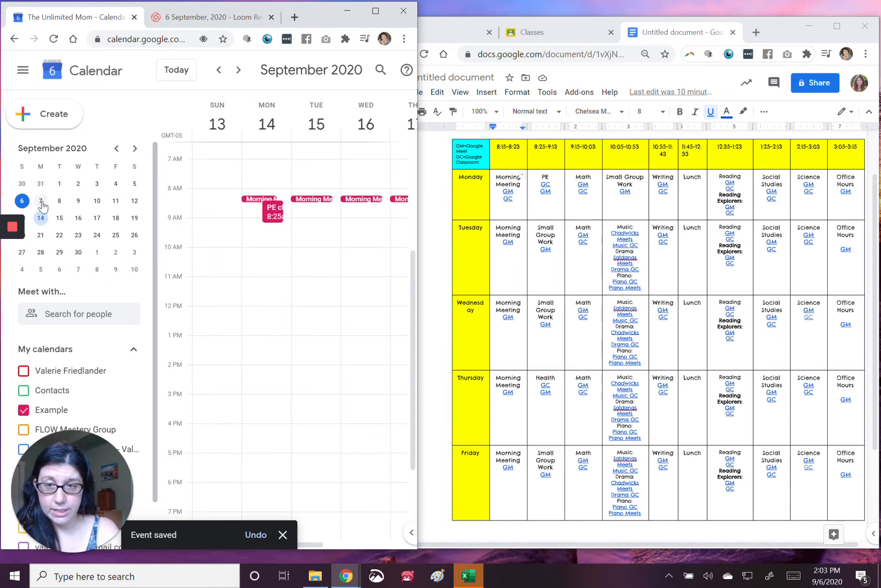
click(40, 201)
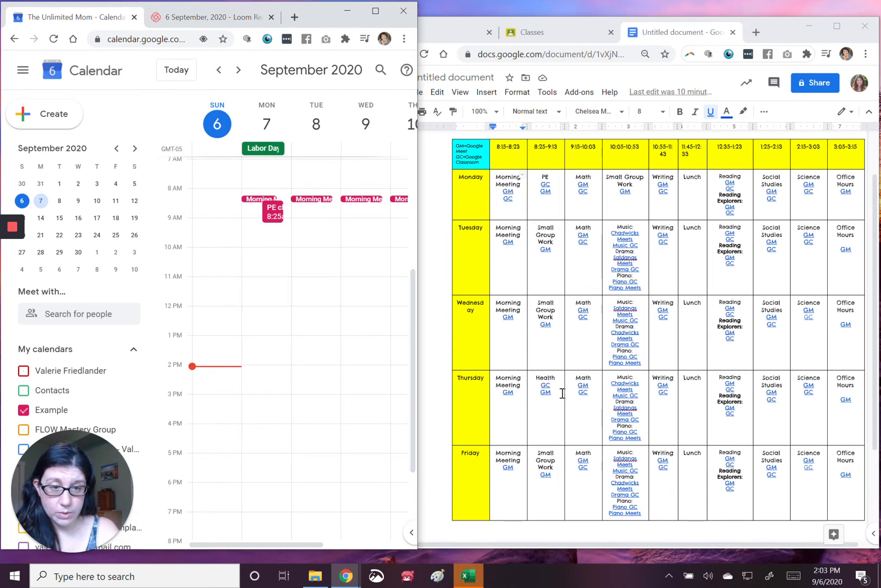
click(297, 214)
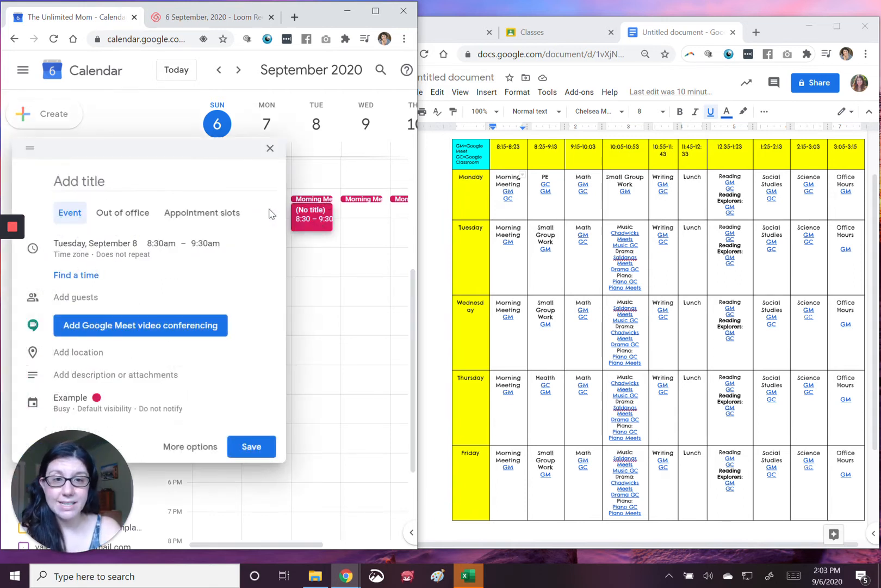
click(269, 148)
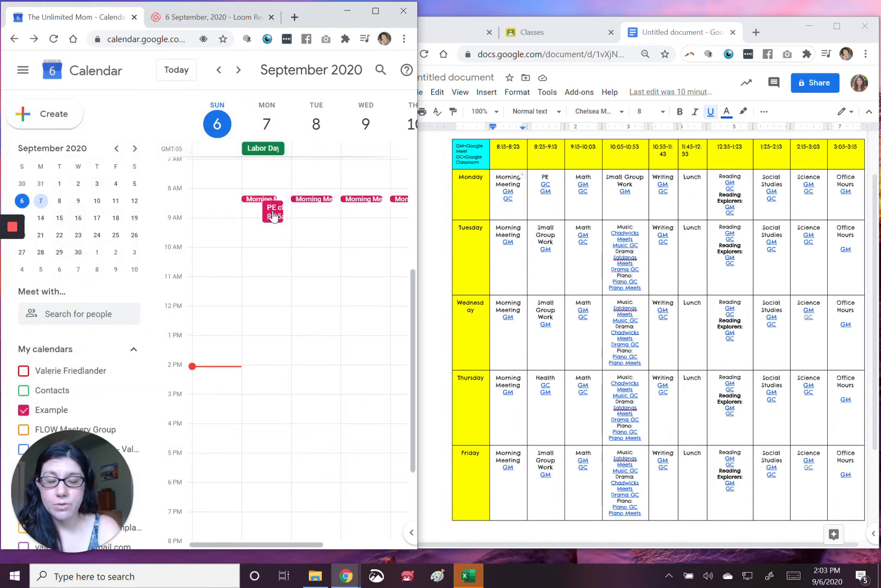
right_click(274, 216)
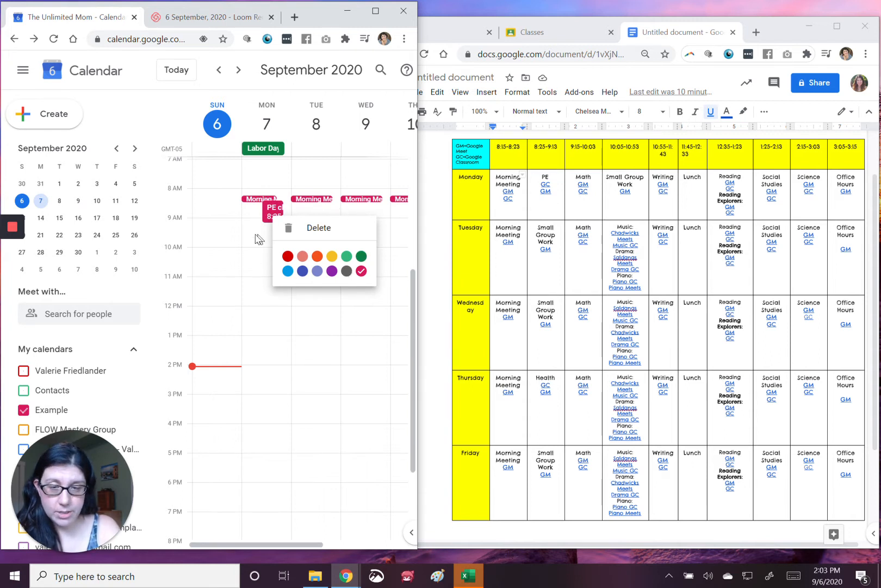
click(354, 210)
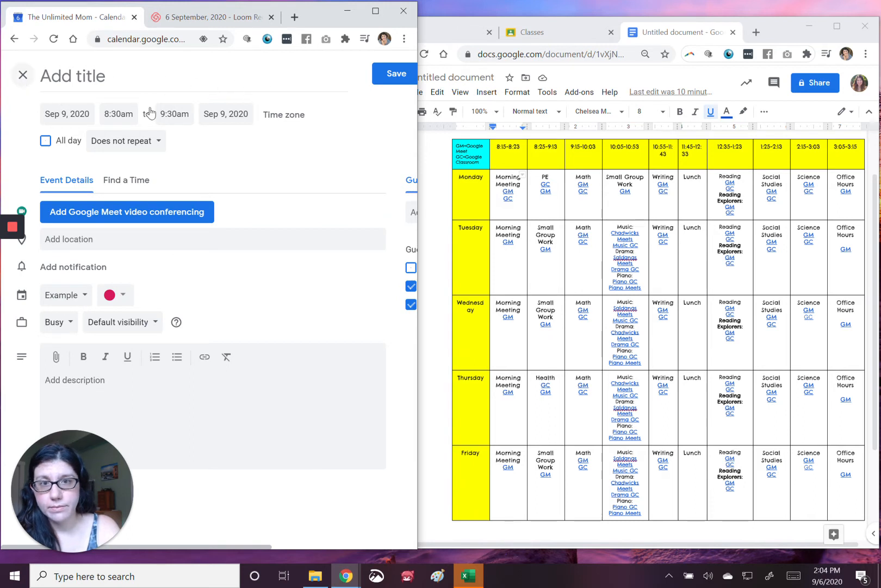
click(22, 72)
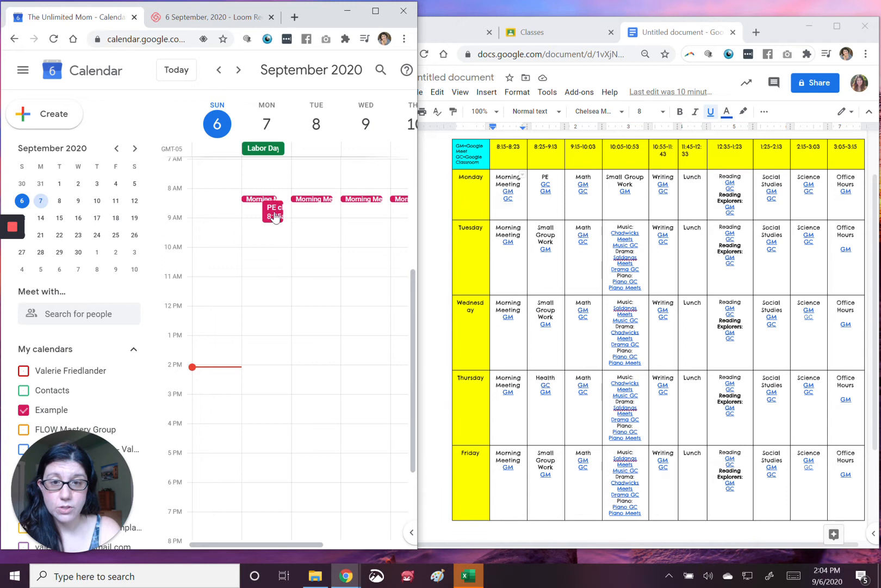
Step: Duplicate the Monday, September 7 PE class event and title the copy "Small Group"
click(275, 215)
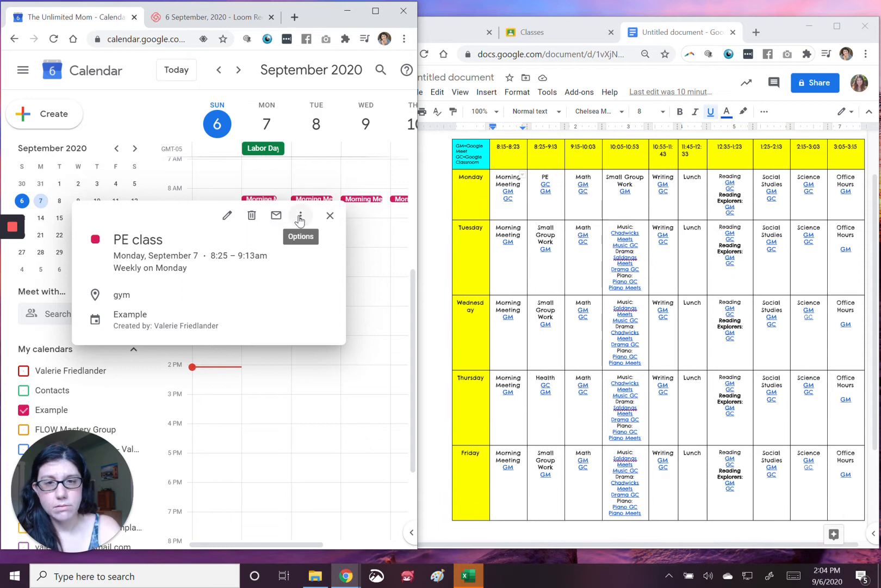
click(300, 218)
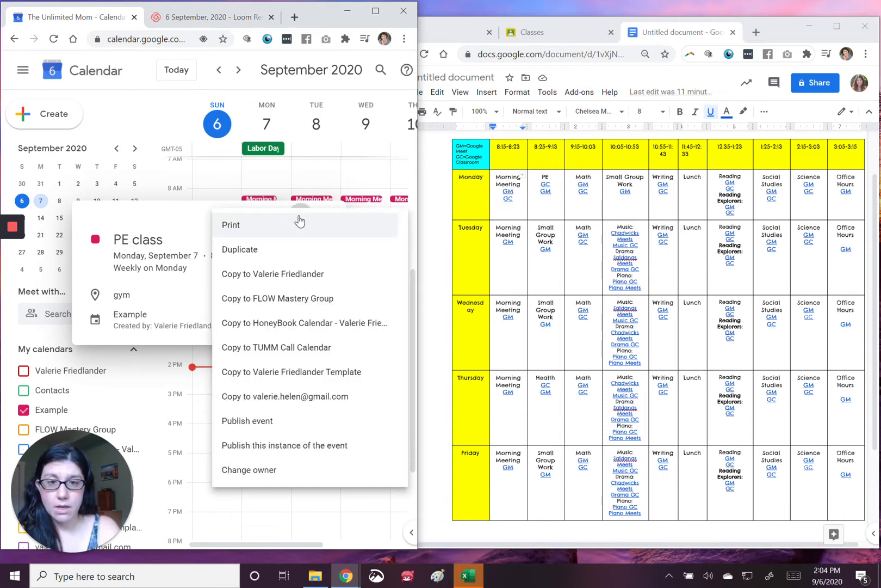
click(253, 250)
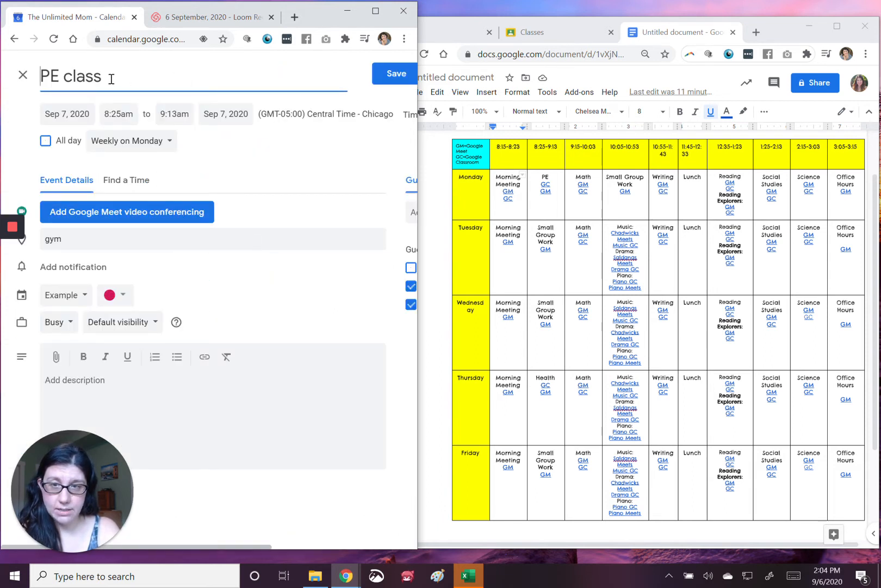
drag(109, 76, 41, 75)
text(S)
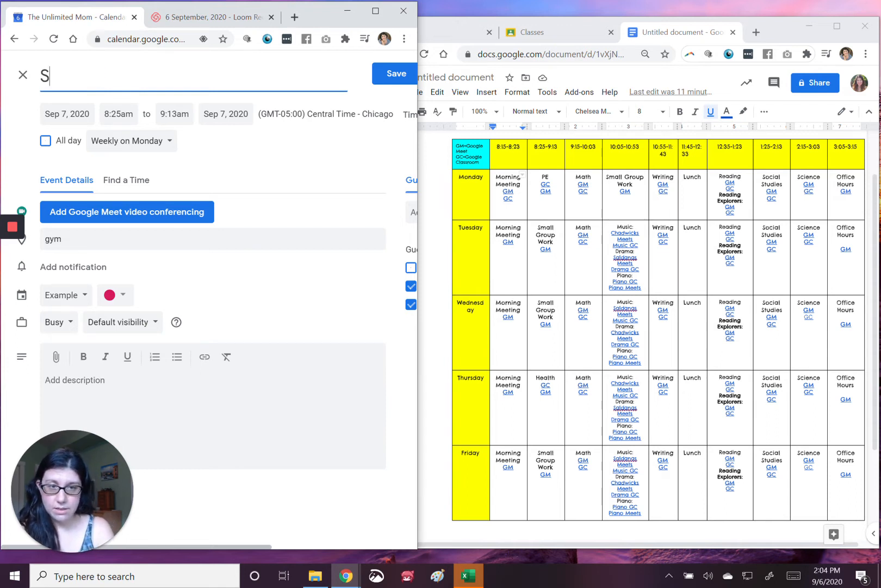
text(mall Group)
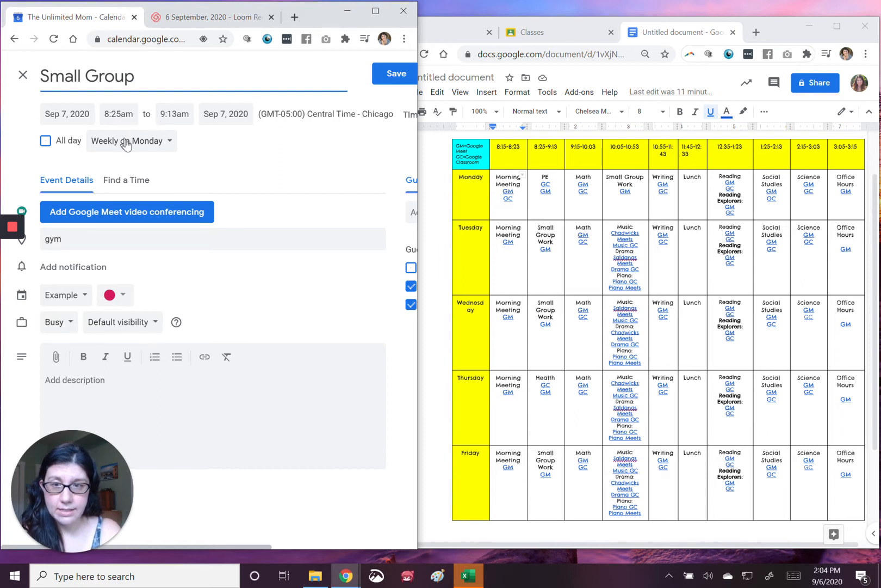
Step: Give the Small Group event a custom weekly recurrence on Tuesday, Wednesday and Friday that never ends
click(170, 143)
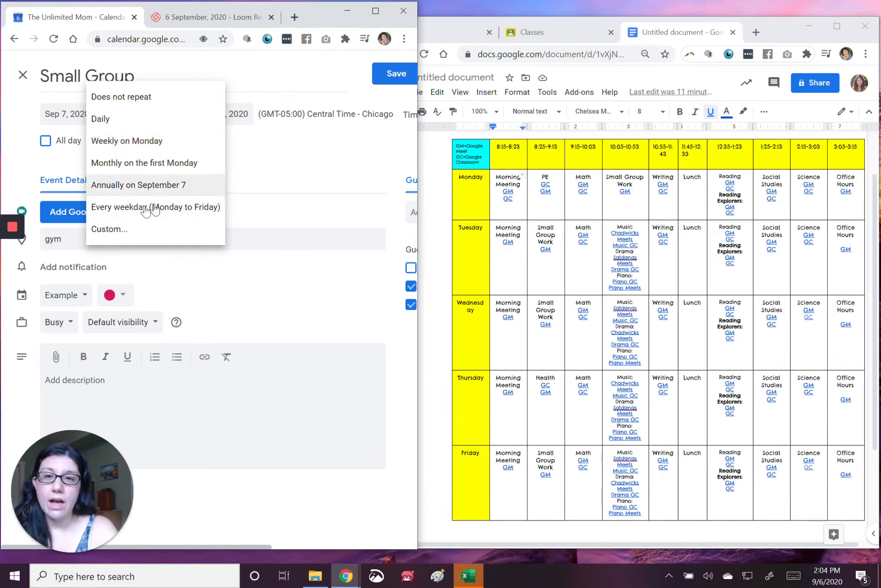
click(105, 233)
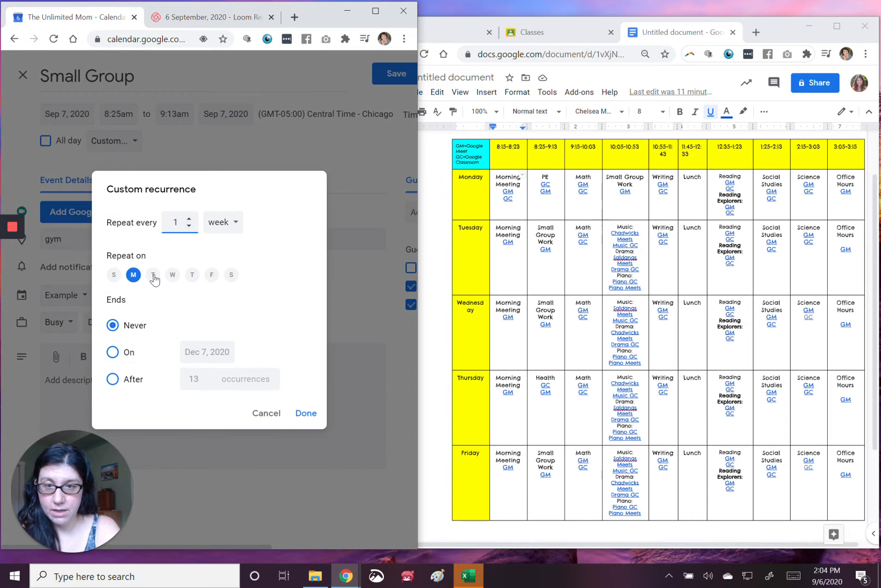
click(134, 276)
click(151, 277)
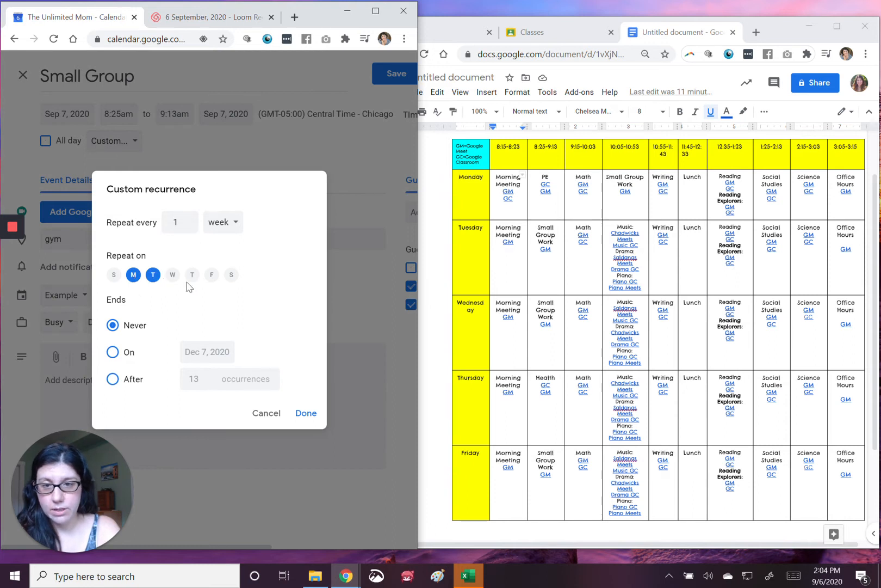
click(134, 278)
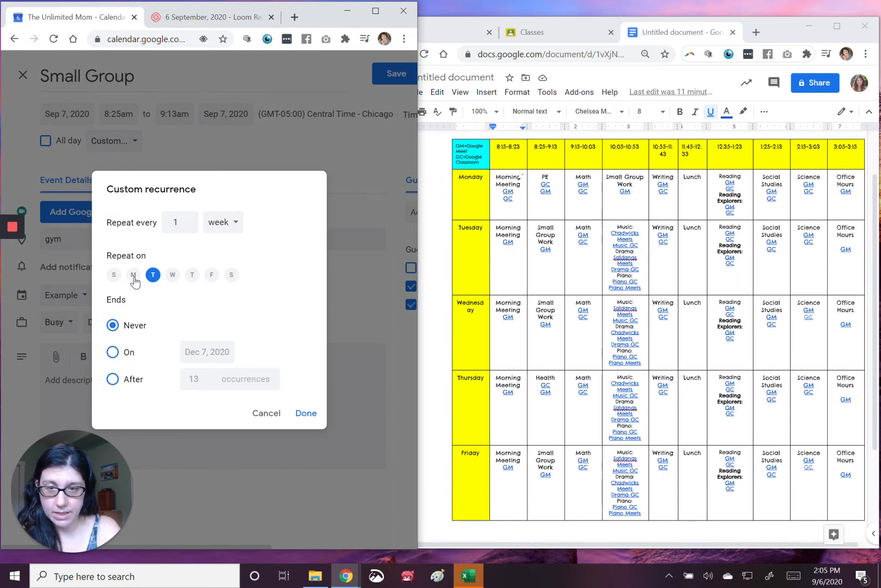
click(173, 275)
click(215, 280)
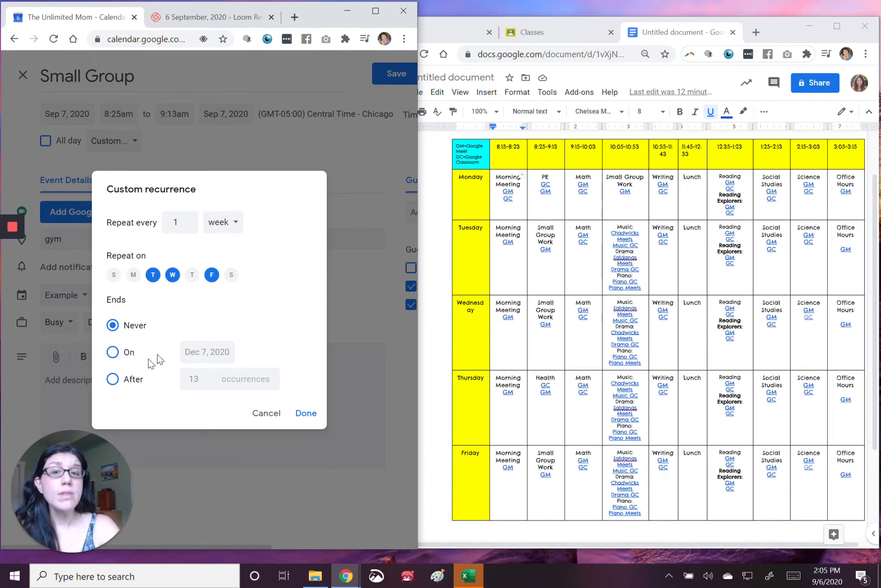
click(305, 415)
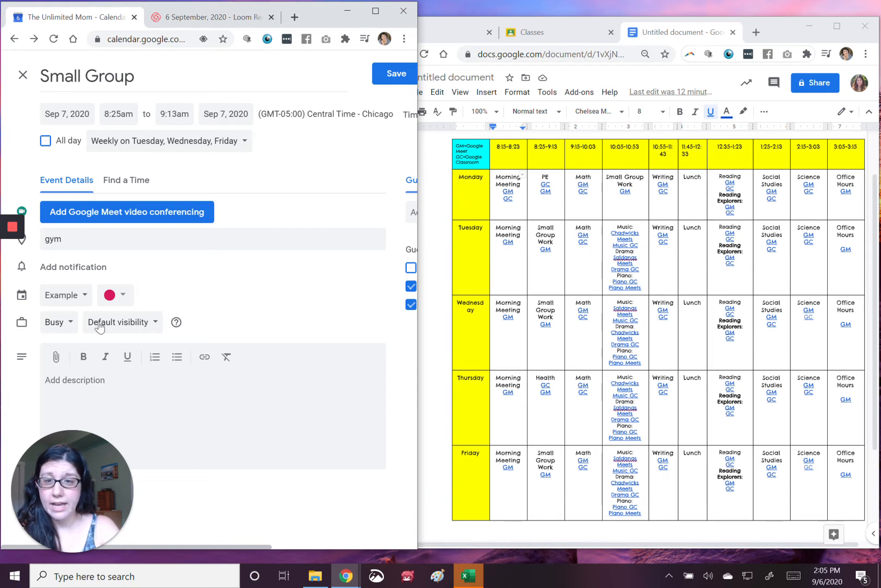
Step: Change the Small Group event's color to red and save the event
click(122, 298)
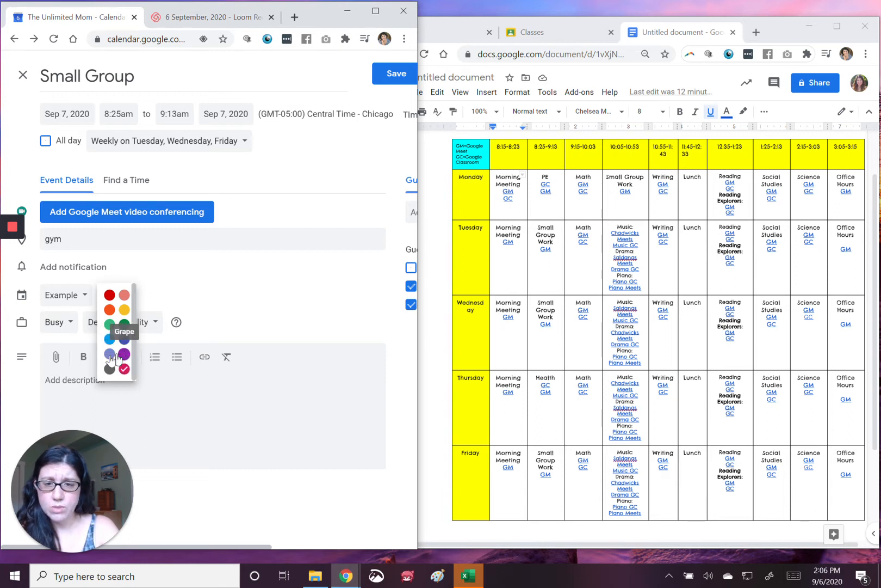
click(113, 297)
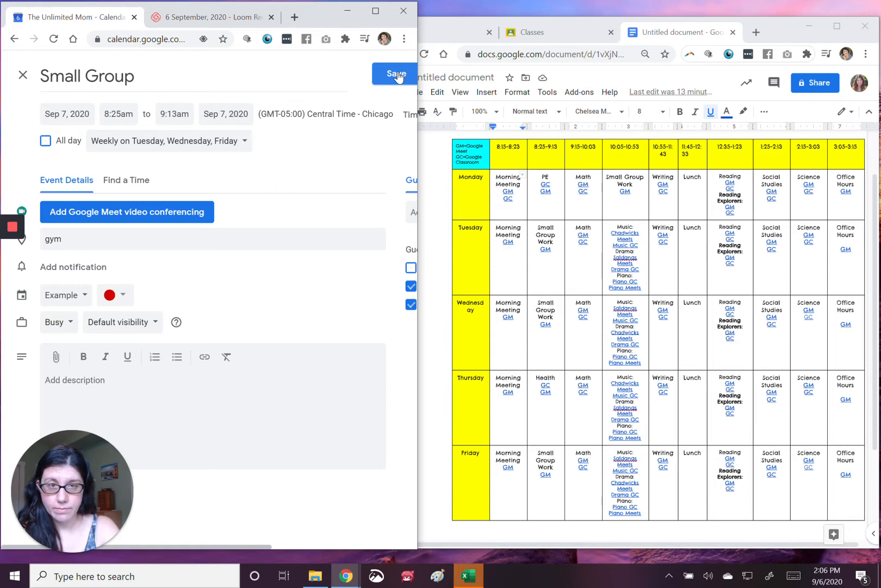
click(396, 75)
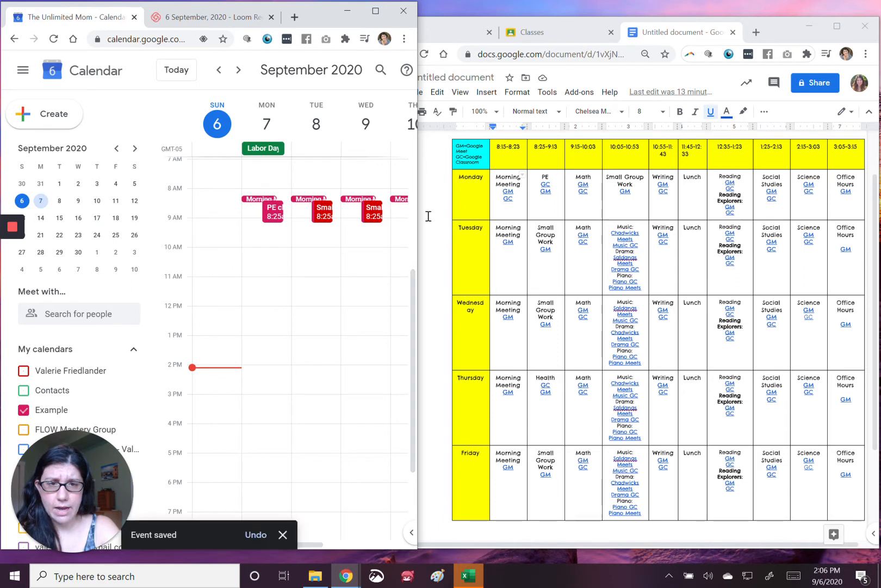
Step: Widen the calendar window to fit the full week and check the recurring events in the week of September 16
drag(417, 217, 551, 216)
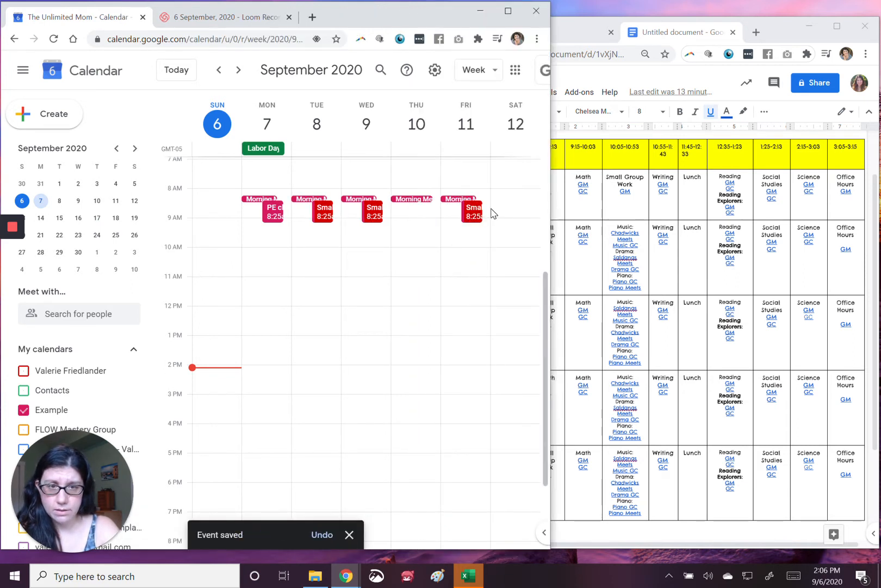
click(78, 218)
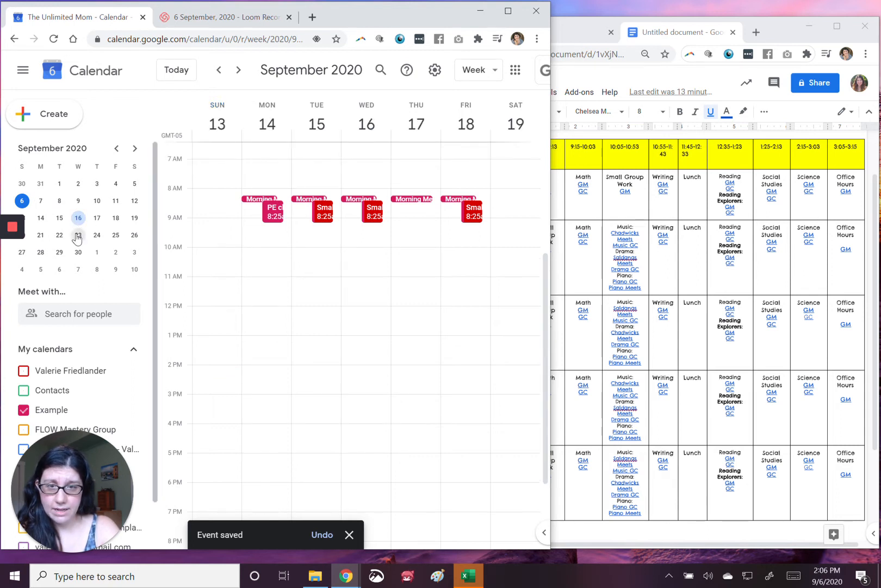
Step: Change the color of the Monday, September 7 PE class event to purple for this and following events
click(77, 235)
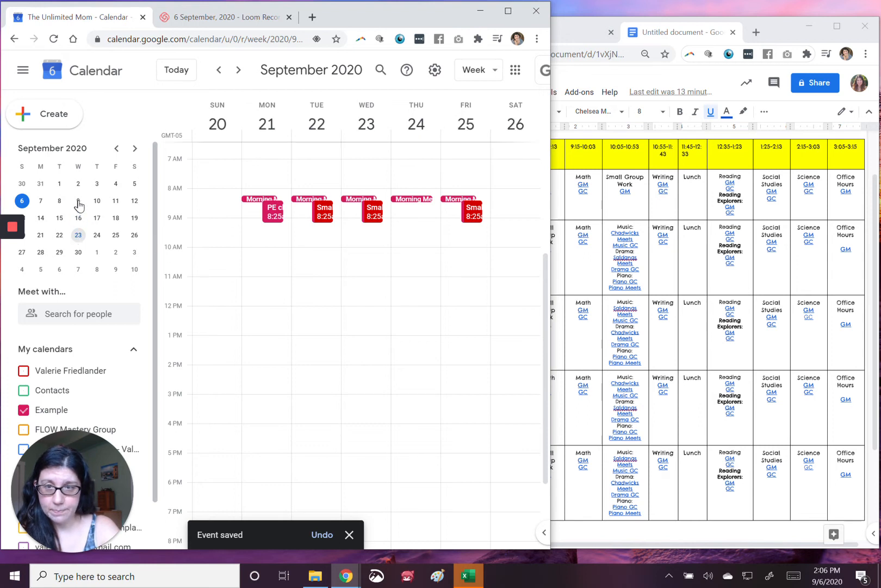
click(78, 201)
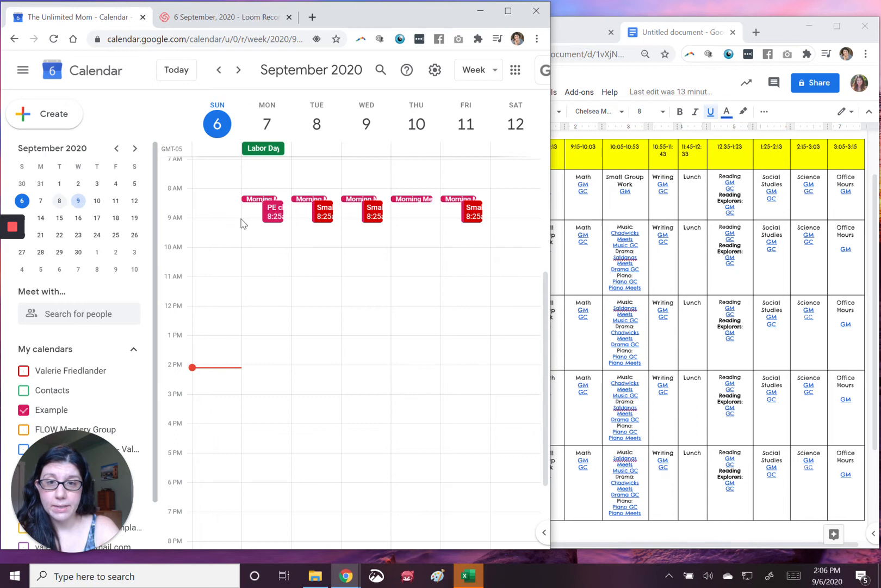
right_click(276, 216)
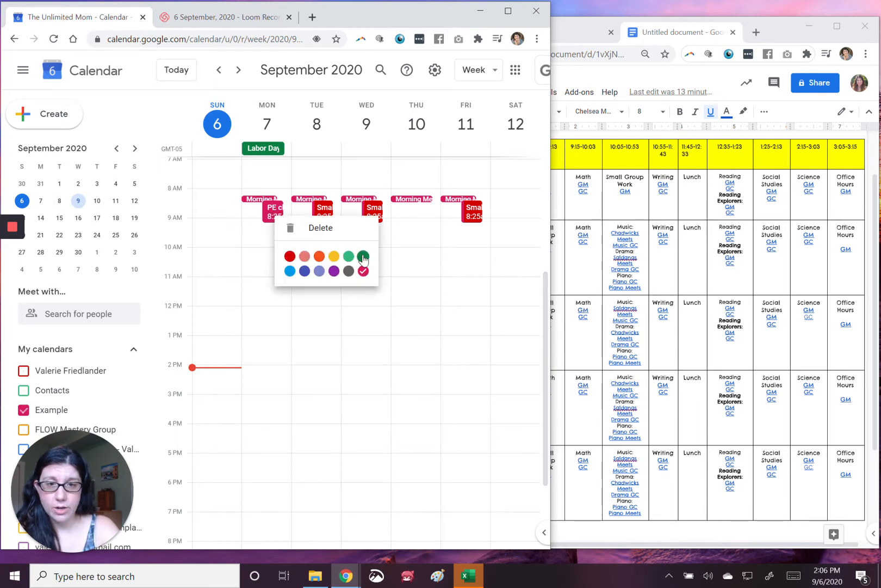
click(334, 271)
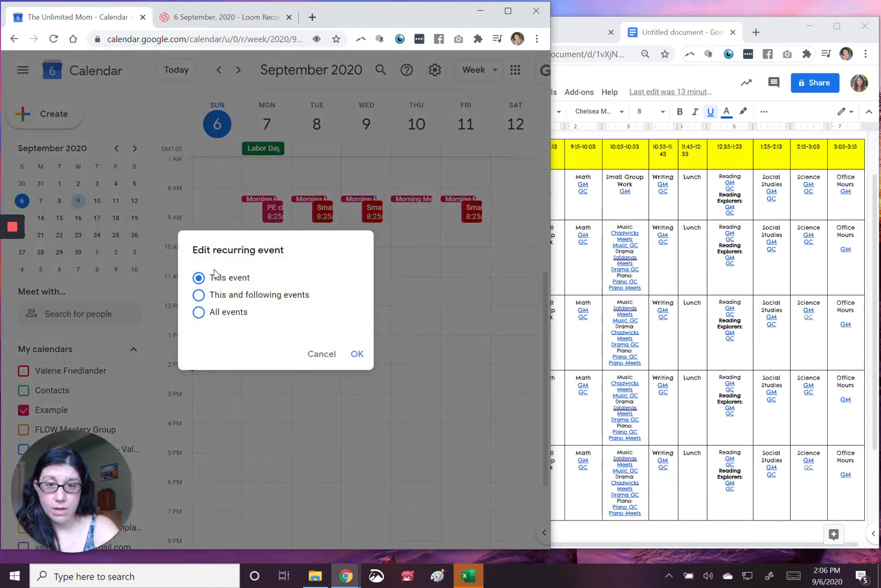
click(200, 294)
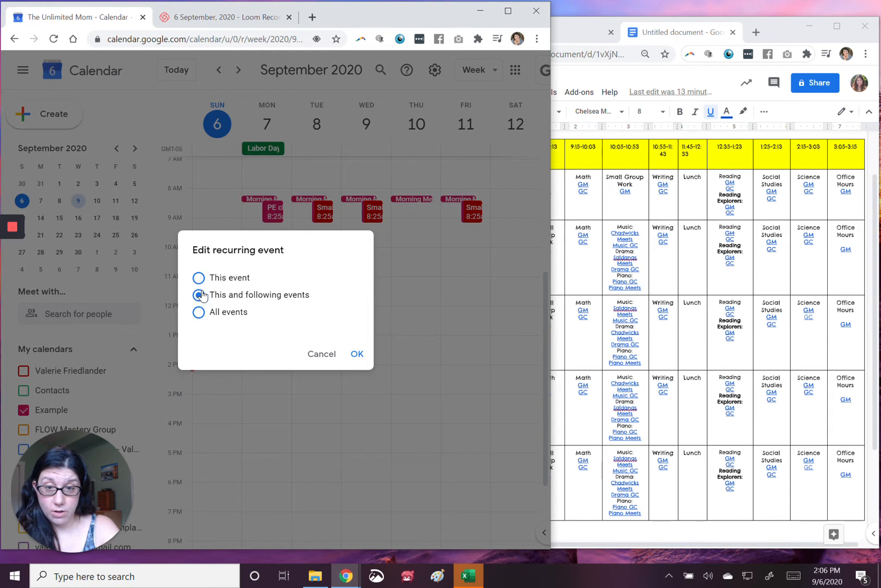
click(356, 353)
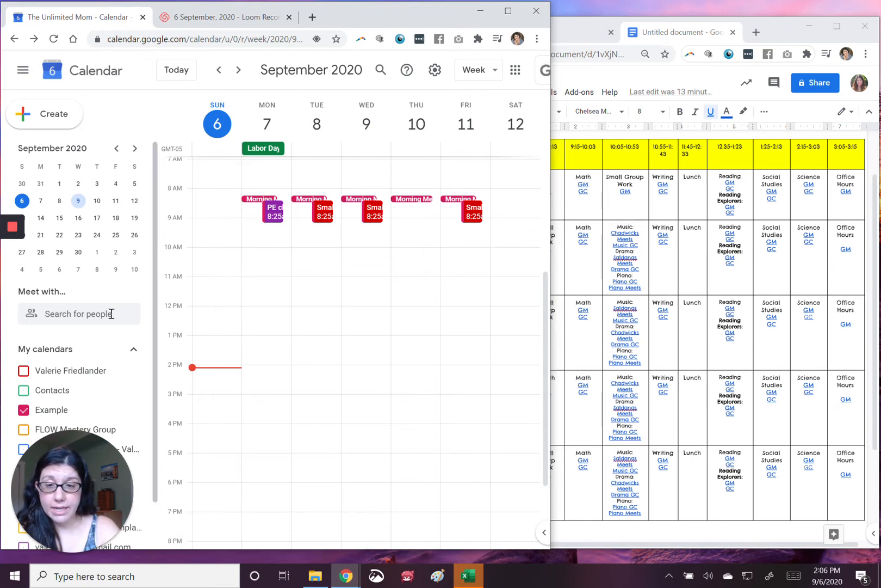
Step: Change the Example calendar's color to dark green and narrow the calendar window to uncover the schedule document
scroll(98, 314, down, 1)
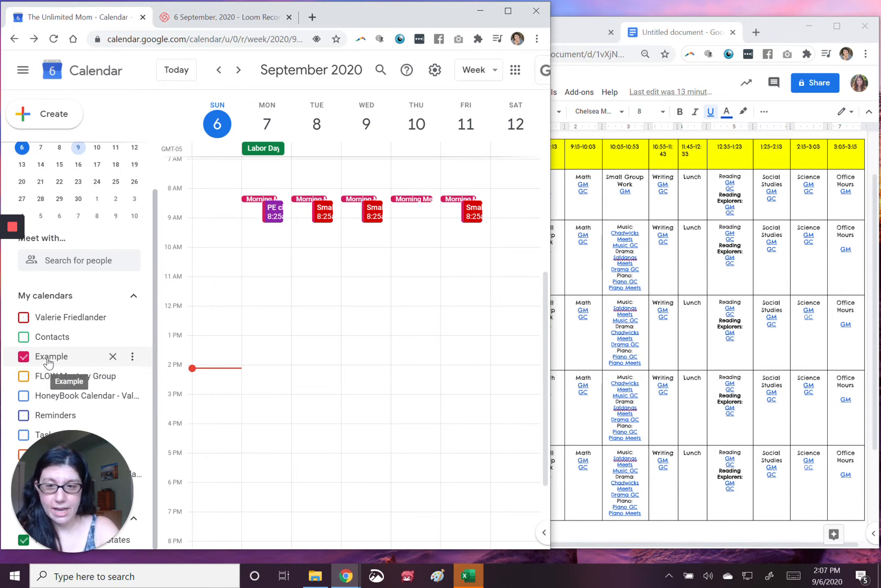
click(133, 361)
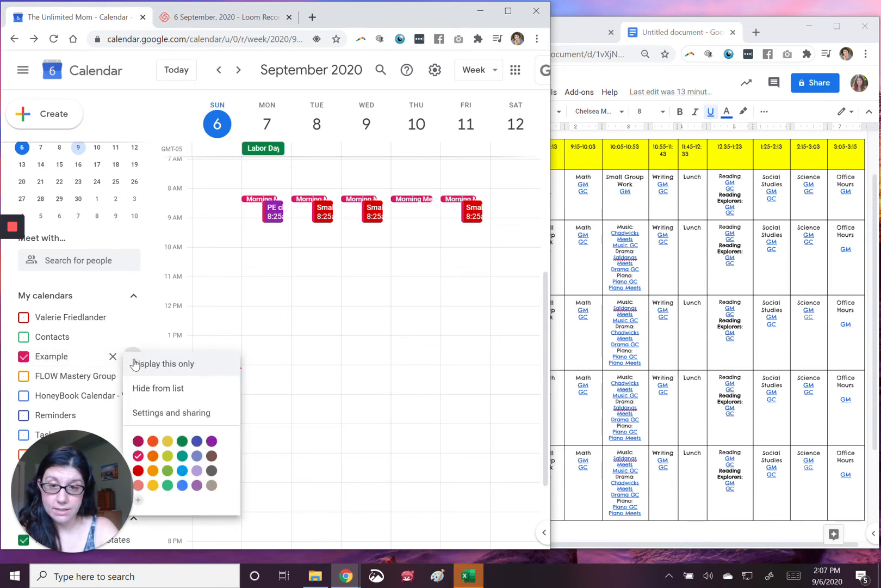
click(182, 441)
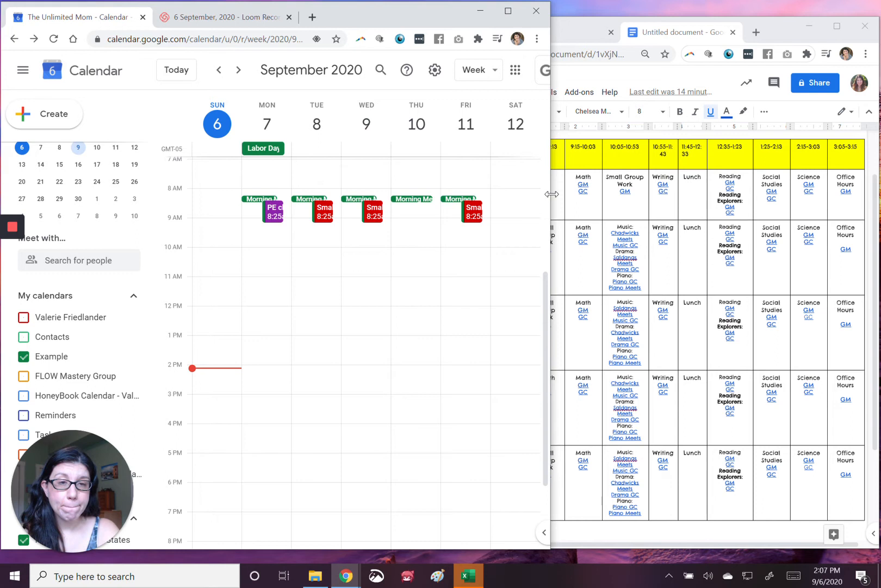
drag(552, 193, 437, 198)
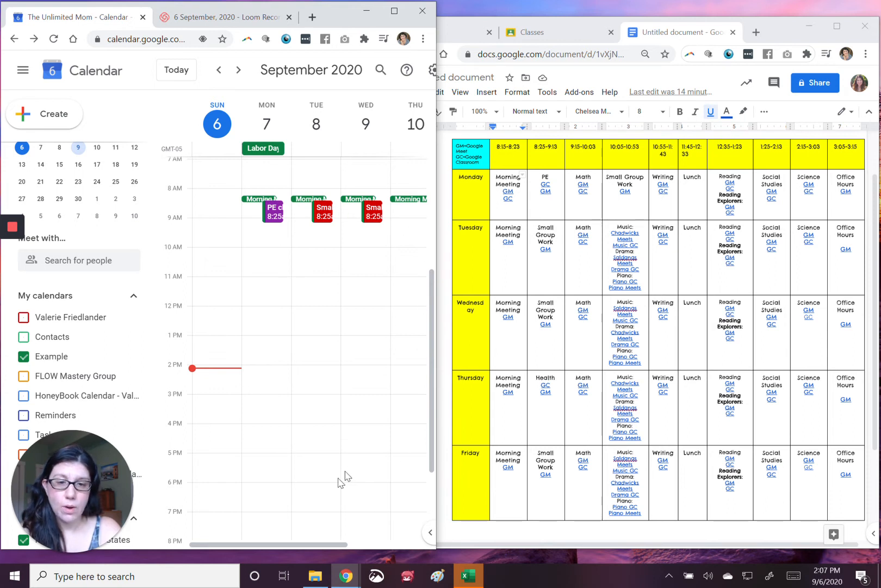
drag(326, 544, 375, 544)
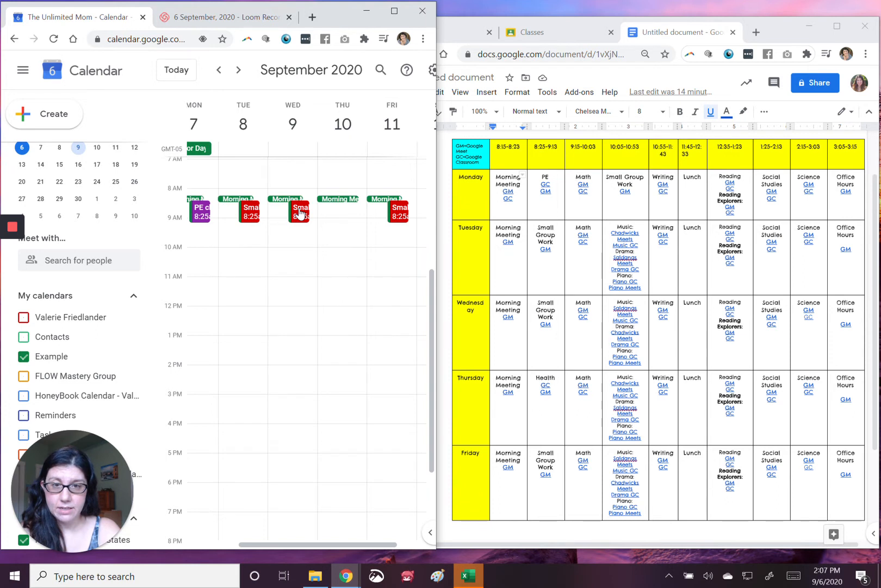
click(299, 212)
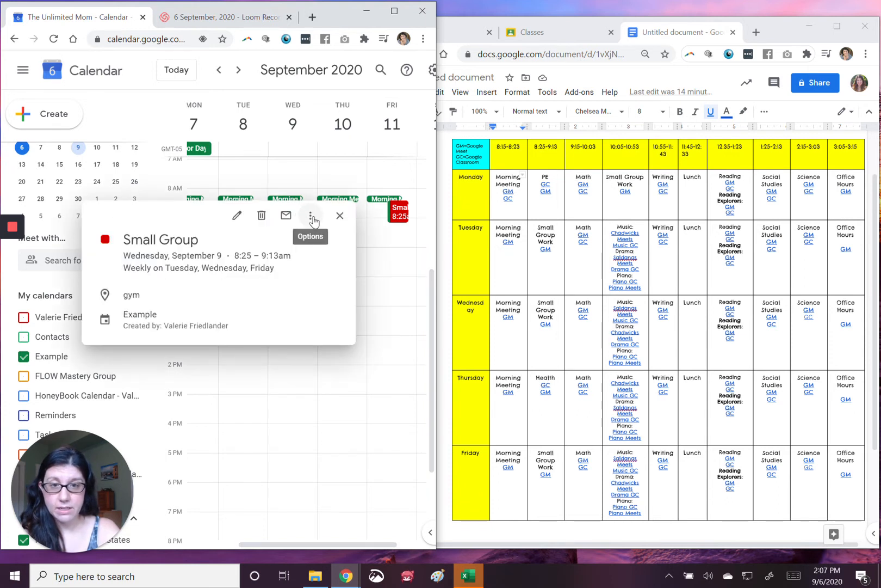
click(312, 218)
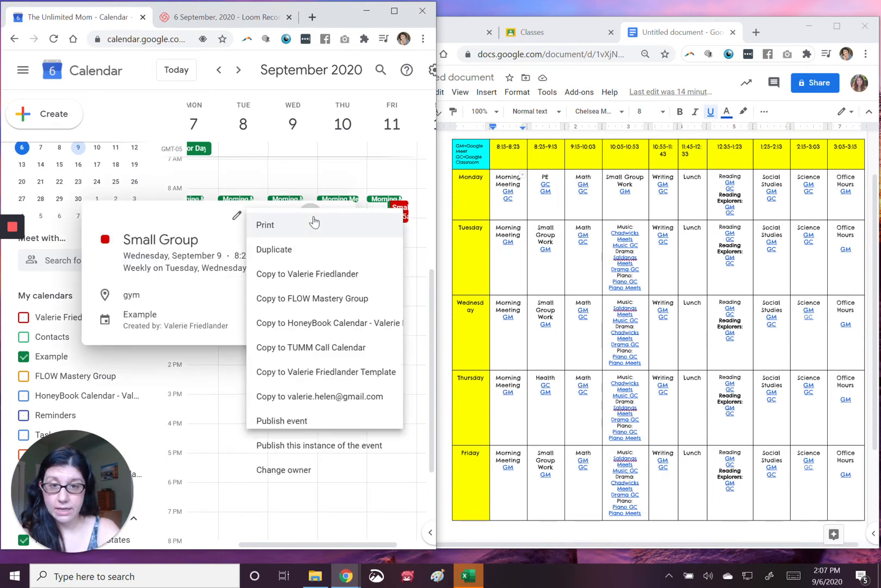
click(254, 252)
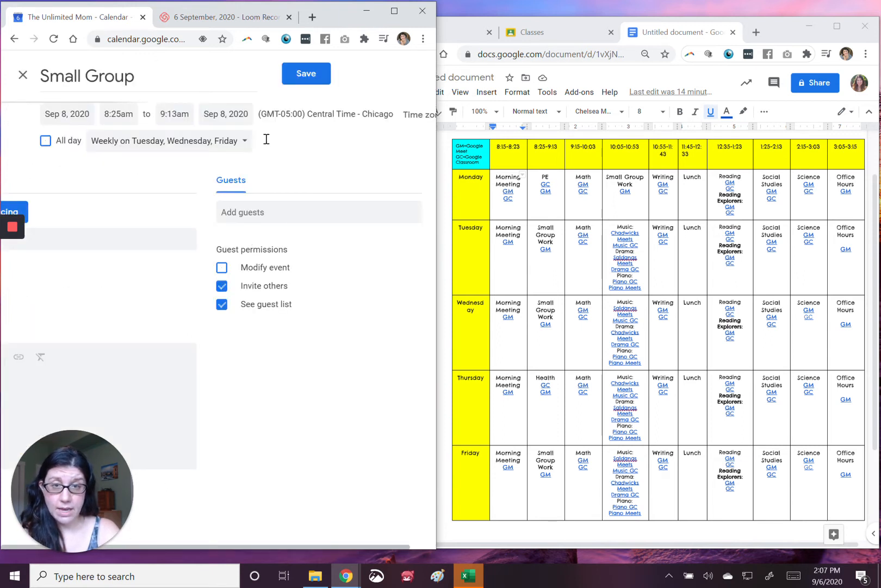
click(31, 77)
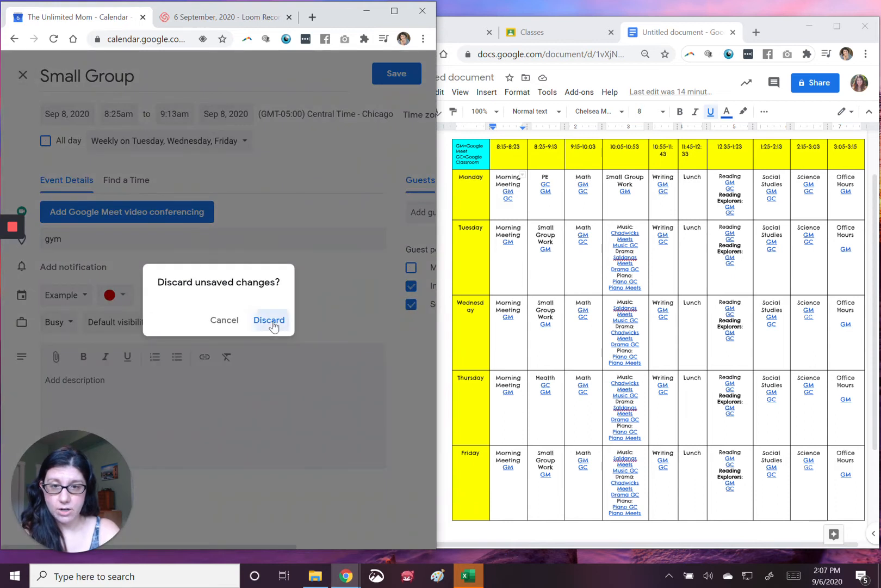
click(272, 322)
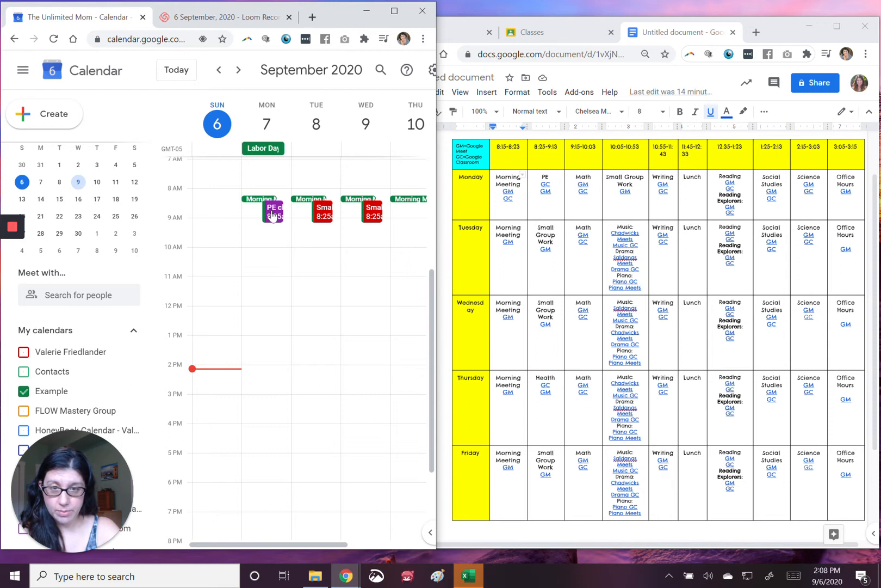
Step: Duplicate the Monday, September 7 PE class event and title the copy "Health class"
click(272, 213)
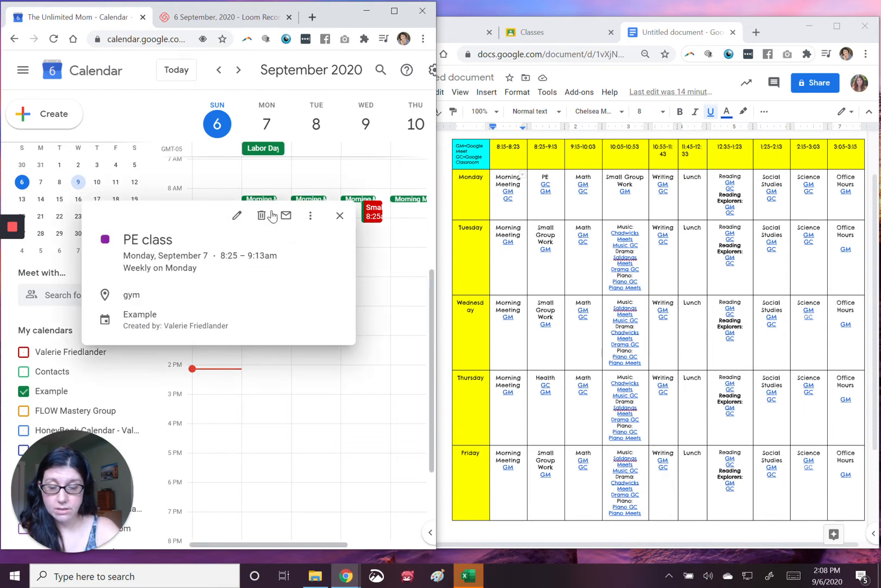
click(311, 218)
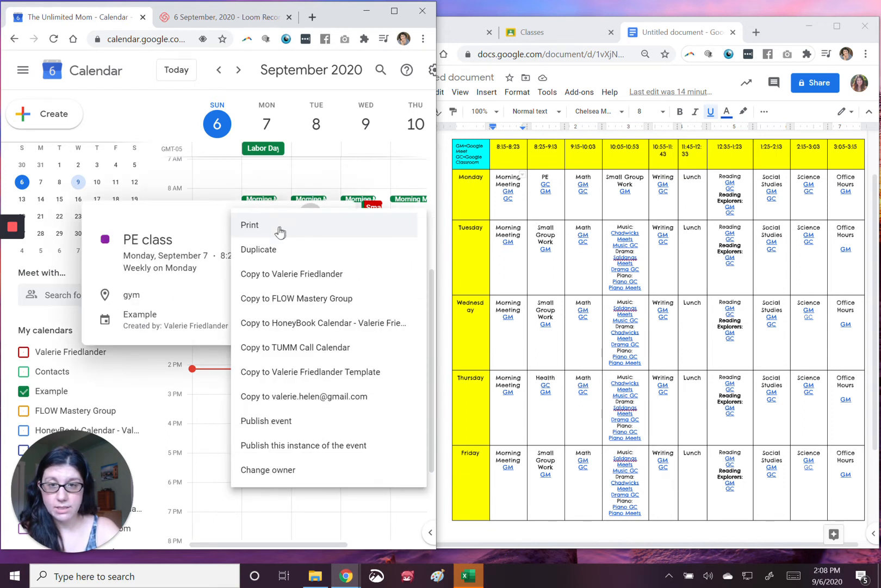
click(274, 251)
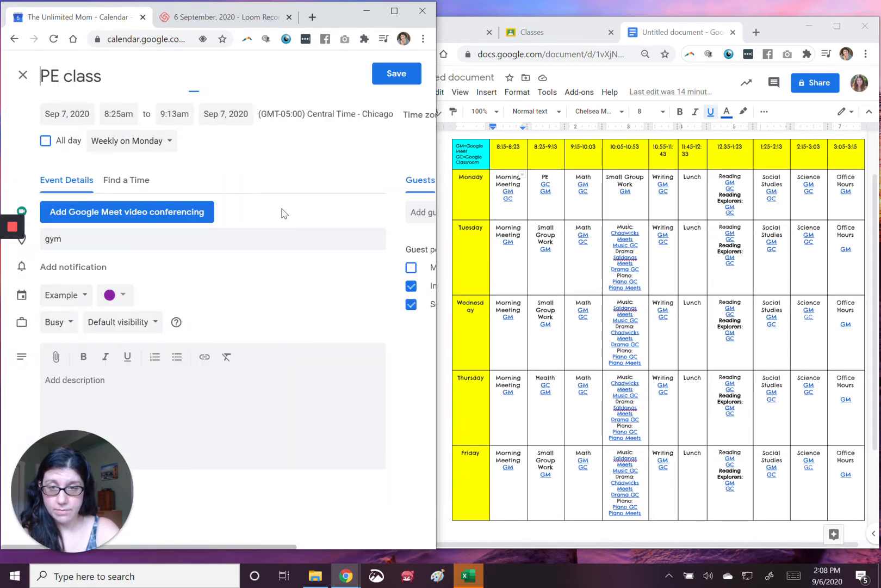
drag(61, 76, 30, 79)
text(Health)
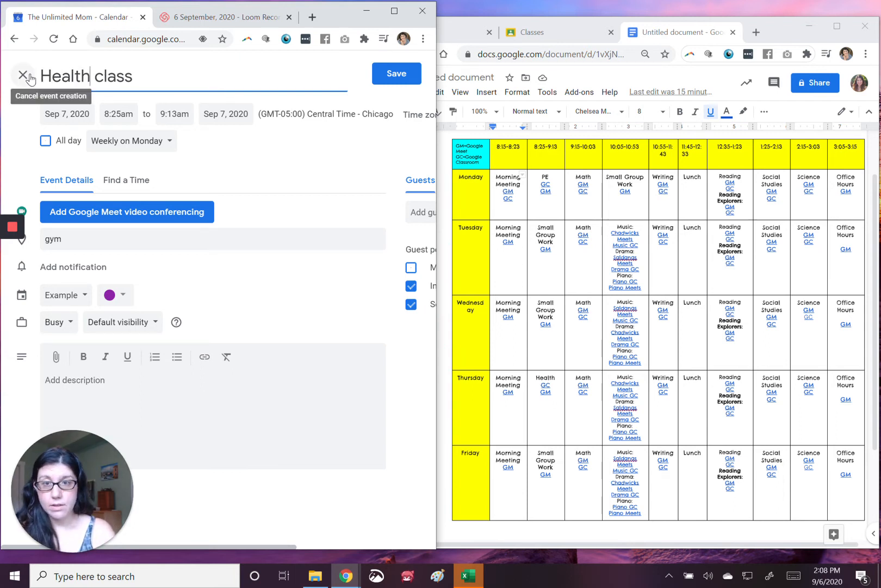
Step: Set the Health class event's date to Thursday, September 10, 2020, and save the event
click(170, 145)
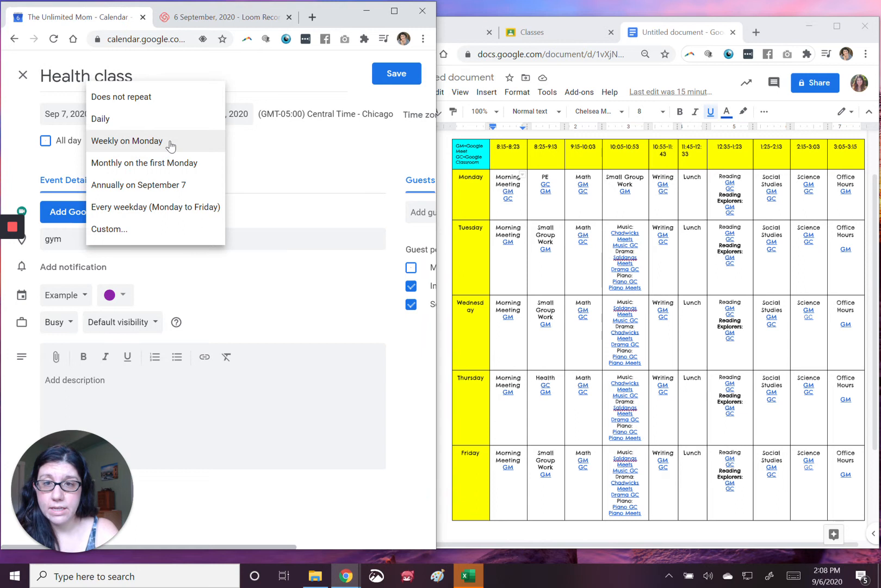
click(251, 138)
click(80, 116)
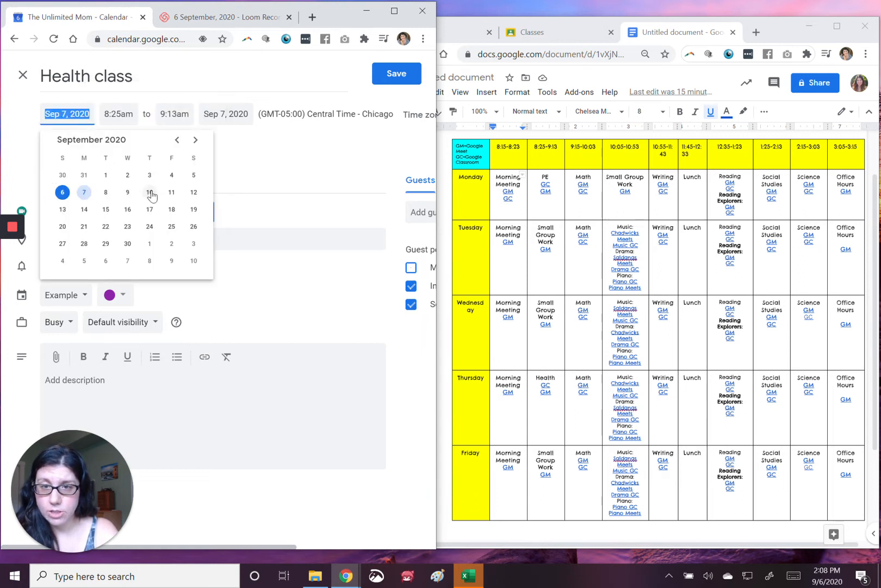
click(150, 192)
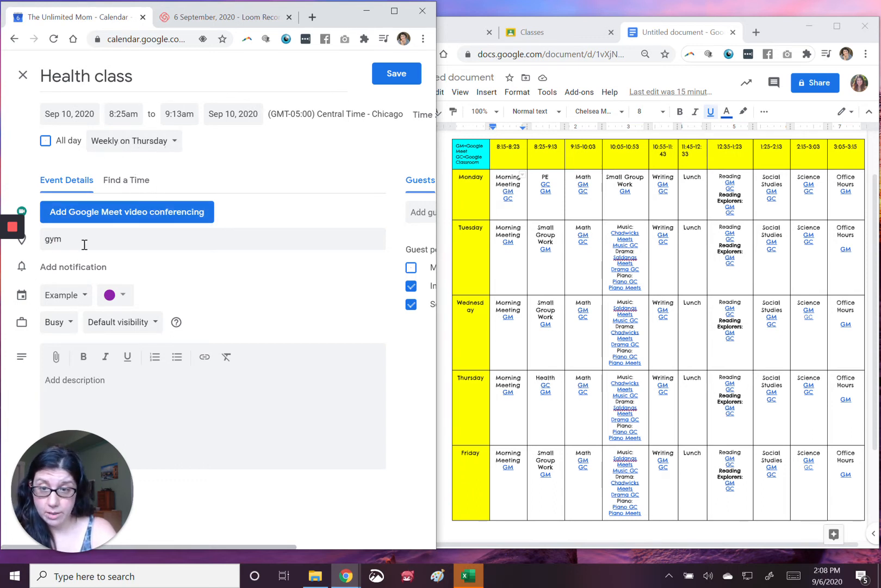
click(397, 75)
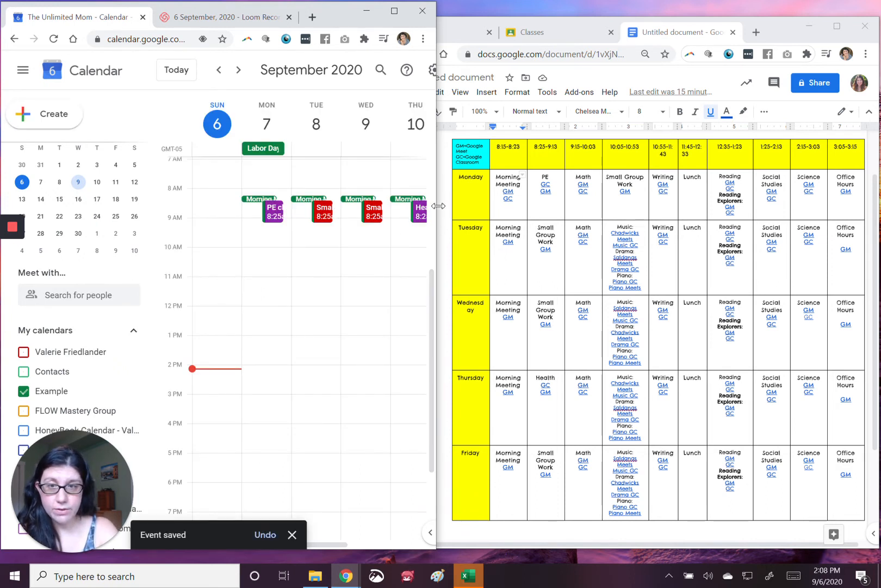
Step: Collapse the sidebar to check the full week of September 6 and the recurring events in the week of September 16
click(17, 75)
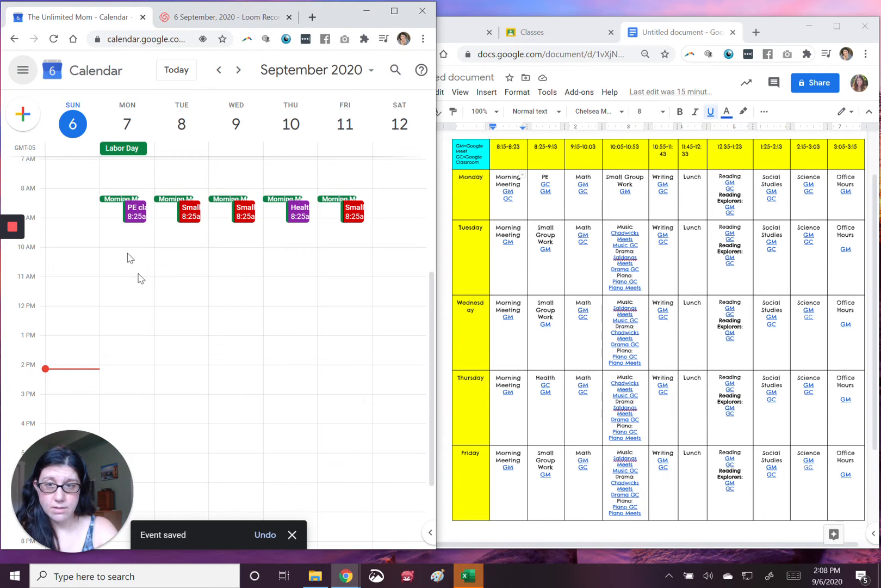
click(20, 69)
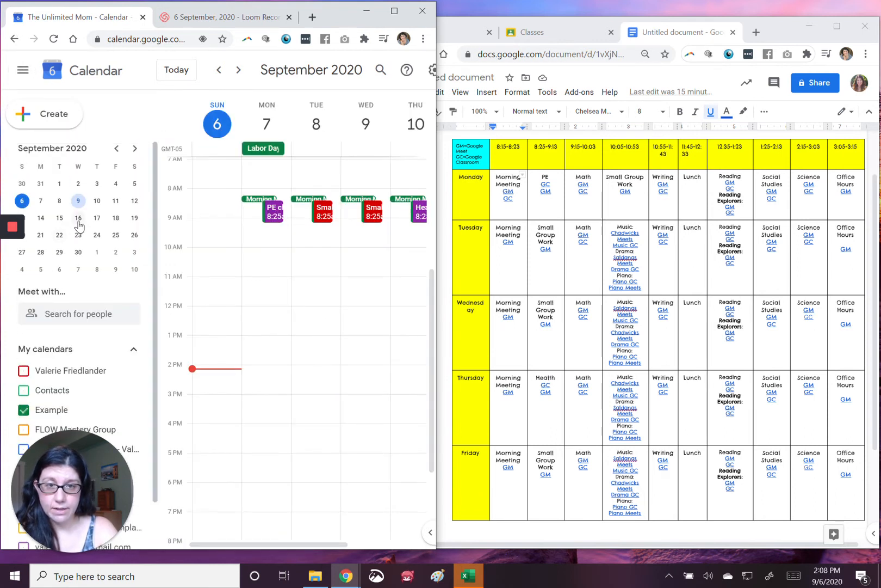
click(78, 218)
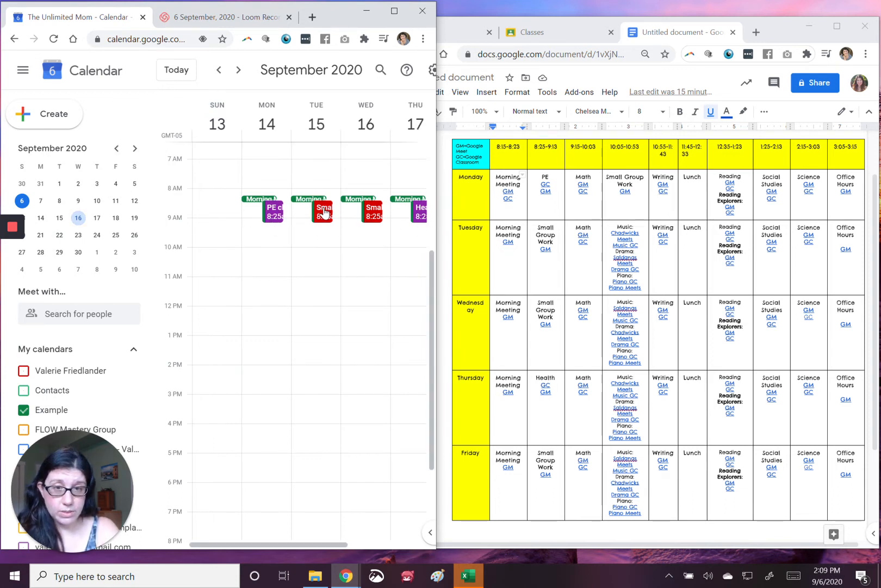
click(22, 71)
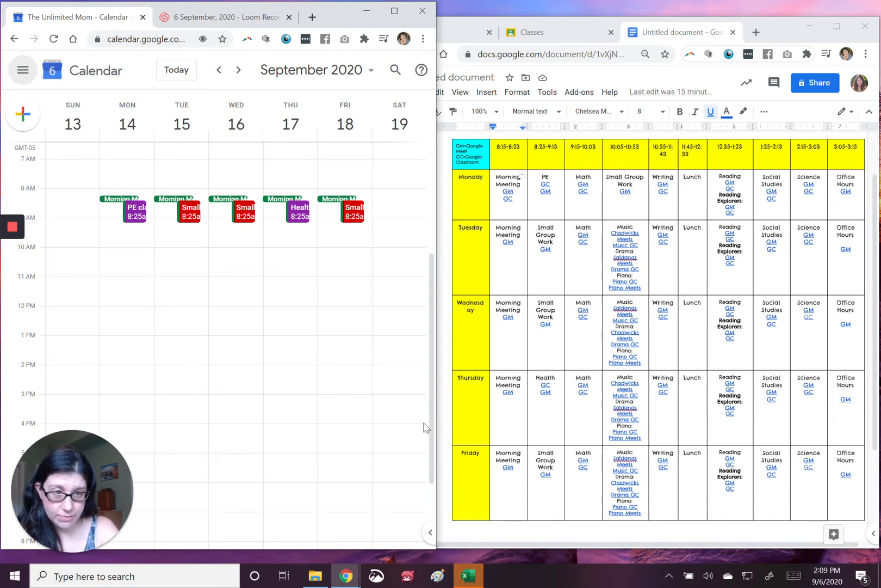
Step: Create an event on Monday, September 14 from 9:30 to 10:30am, open its full details and title it "Math class"
click(115, 233)
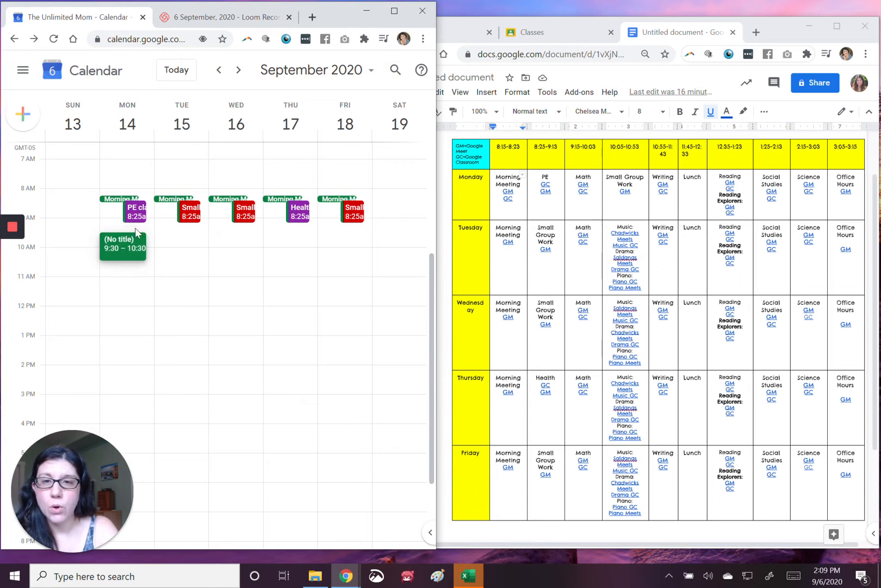
click(139, 265)
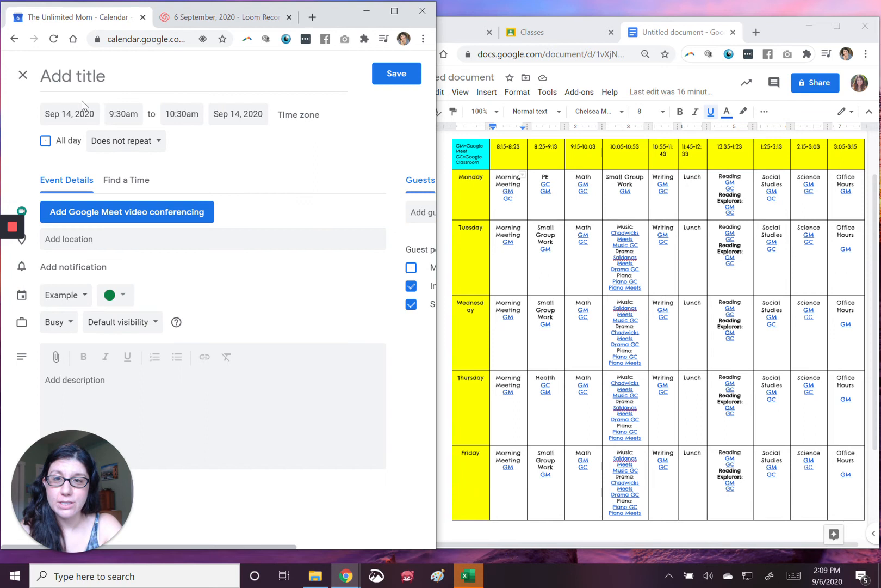
click(88, 76)
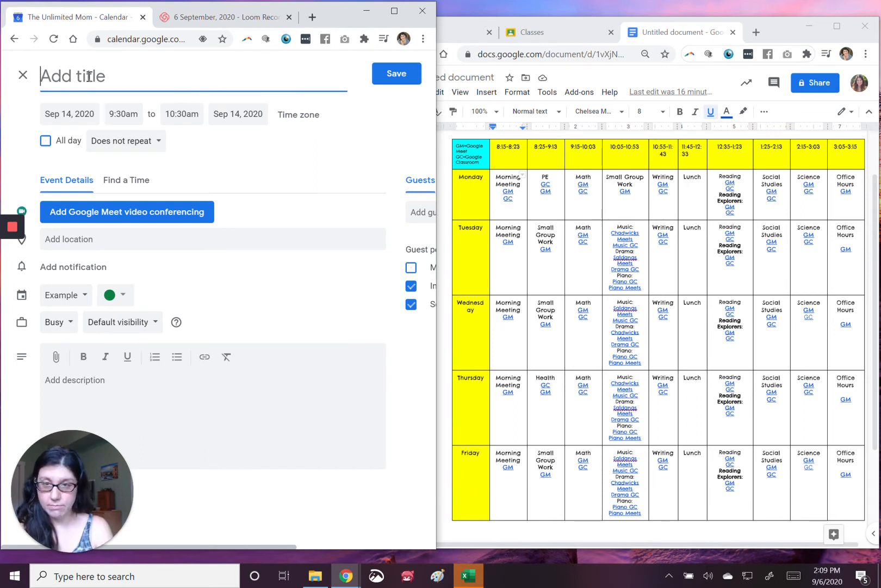
text(Math class)
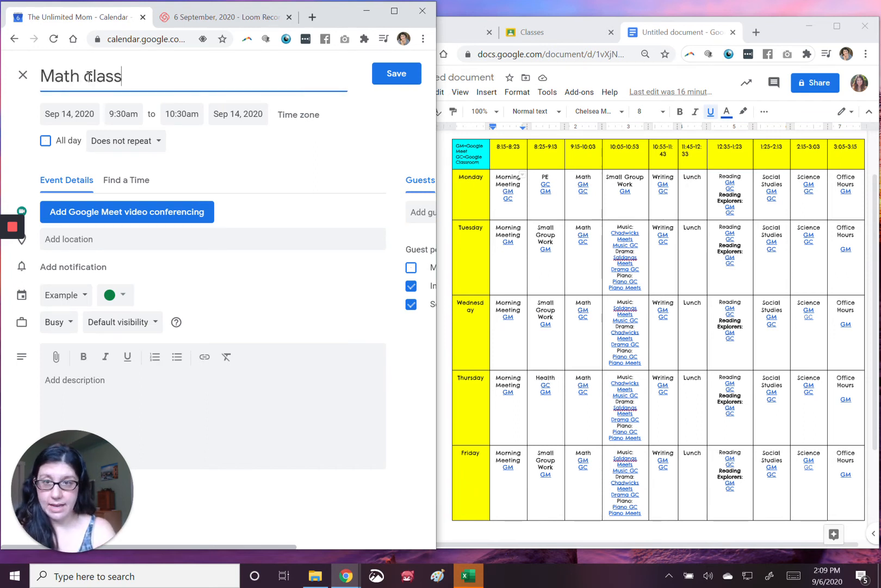
Step: Set the Math class event's start time to 9:15am
click(123, 112)
double_click(126, 115)
click(136, 113)
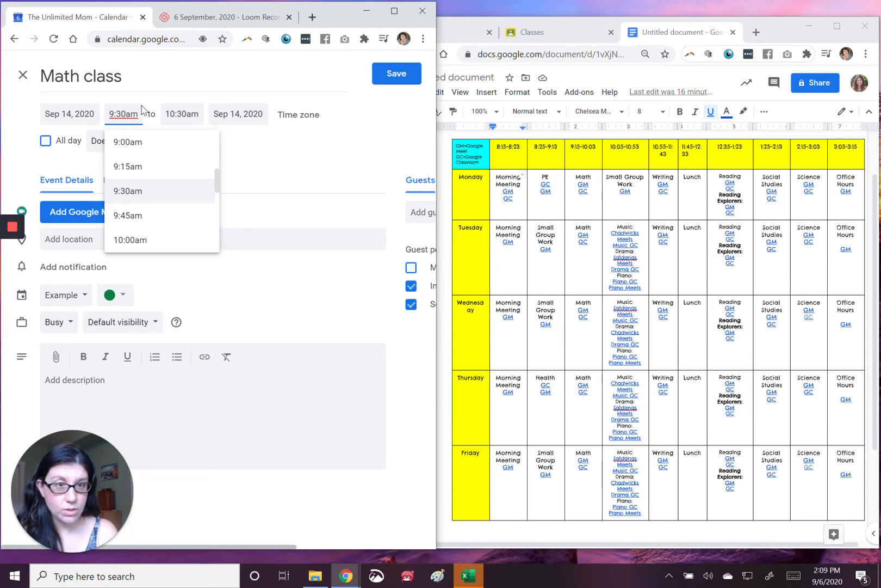
key(BackSpace)
key(BackSpace)
text(15)
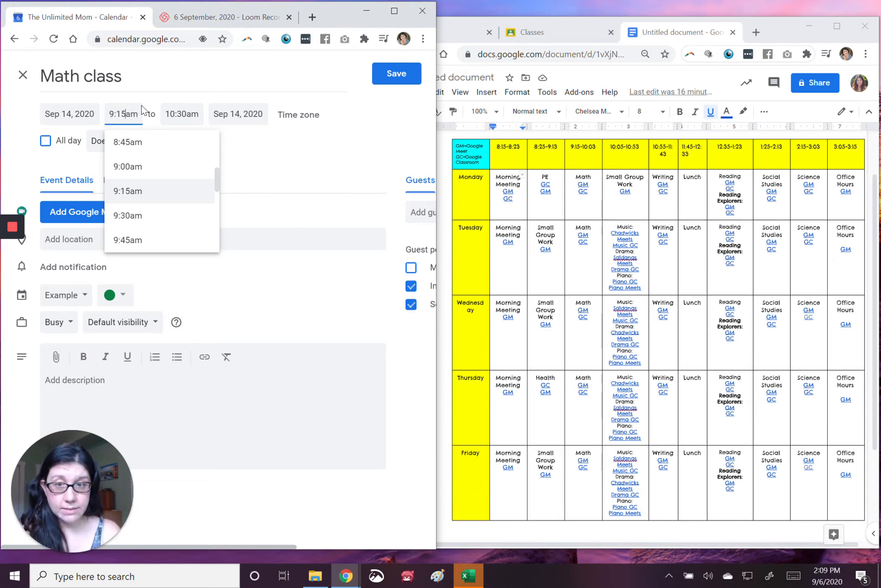
Step: Set the Math class event's end time to 10:03am
click(178, 112)
click(178, 113)
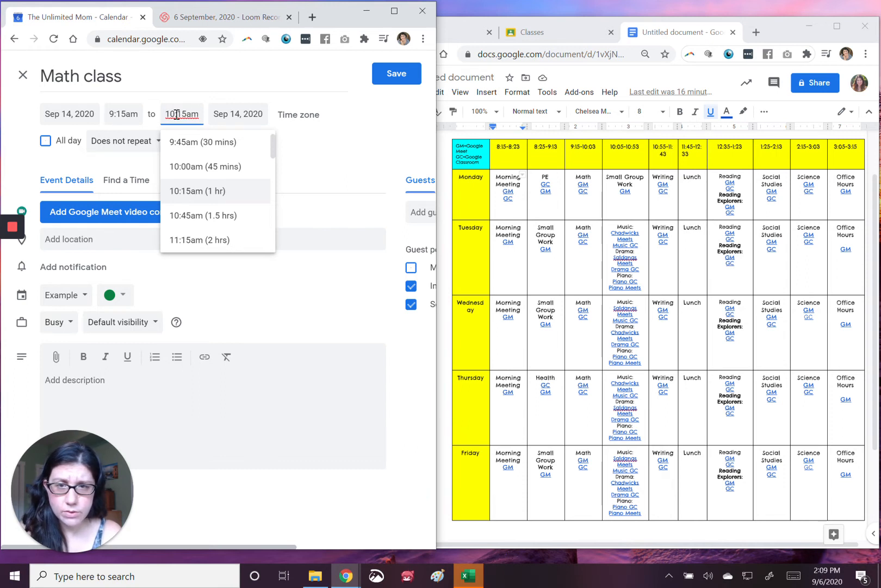
key(ctrl+a)
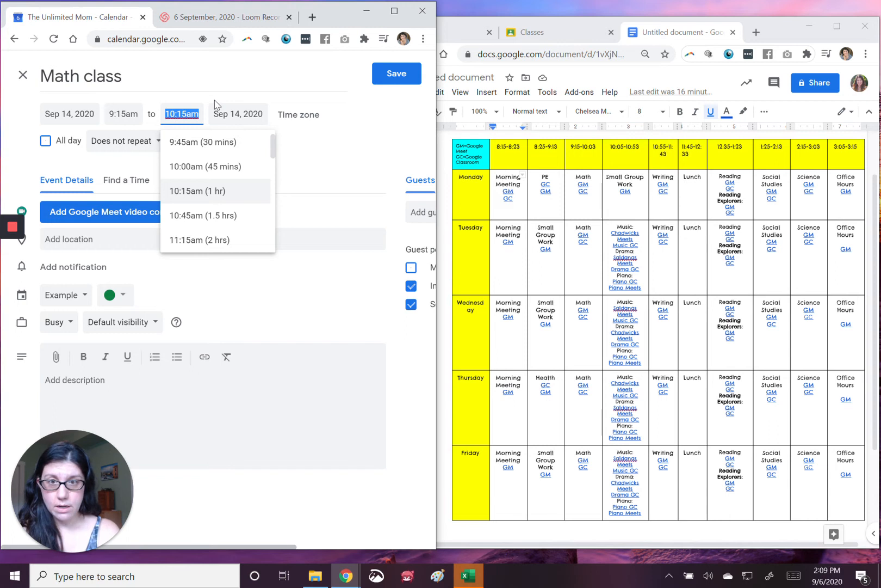
click(187, 112)
key(BackSpace)
key(BackSpace)
text(03)
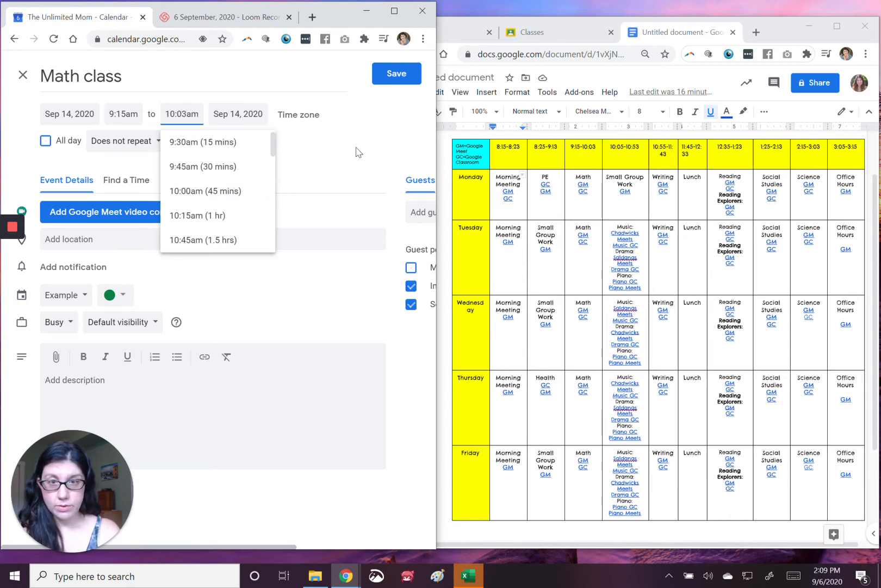
click(349, 155)
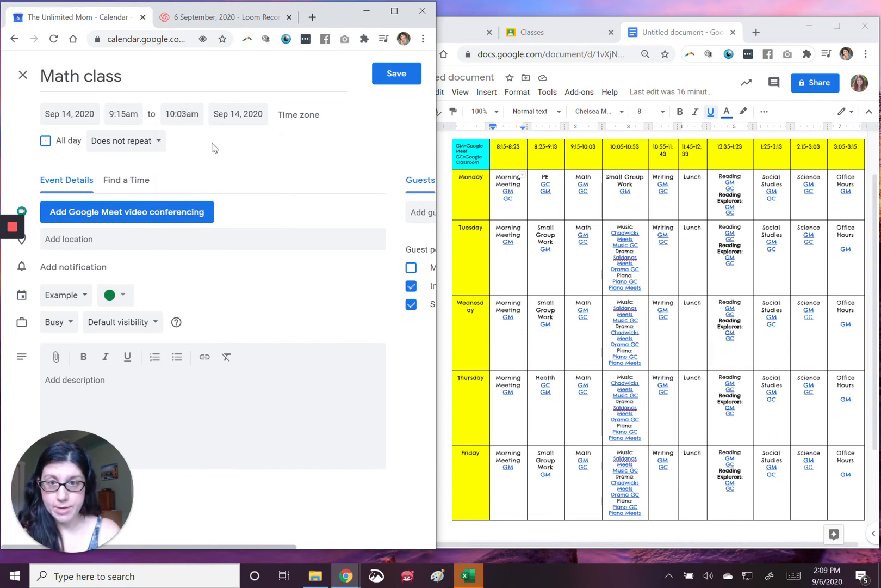
Step: Enter "classroom B" as the Math class location and change the event color to light blue
click(184, 237)
text(cla)
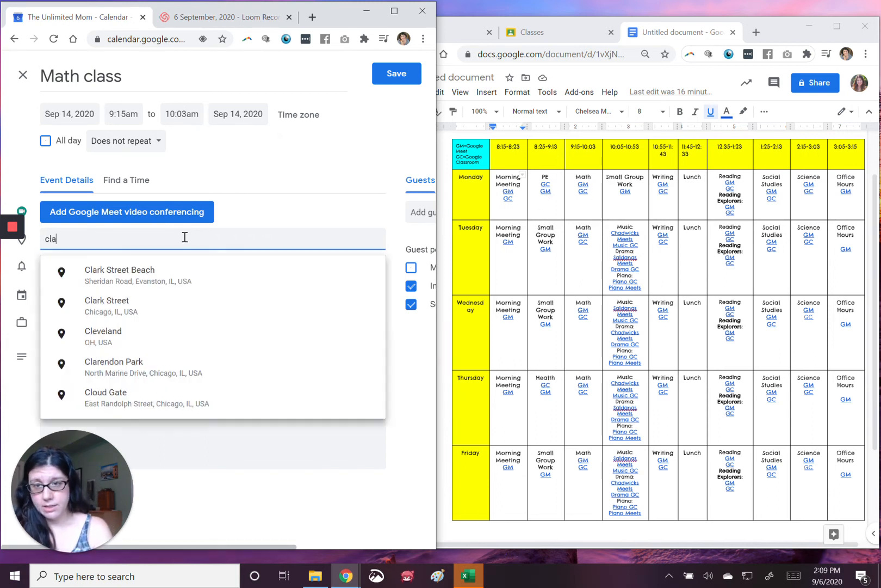
text(ssroom )
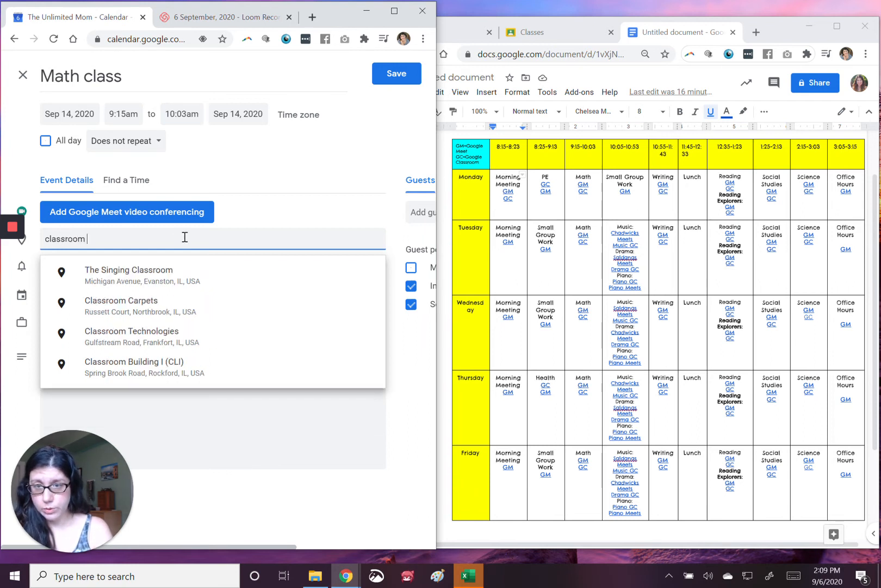
text(B)
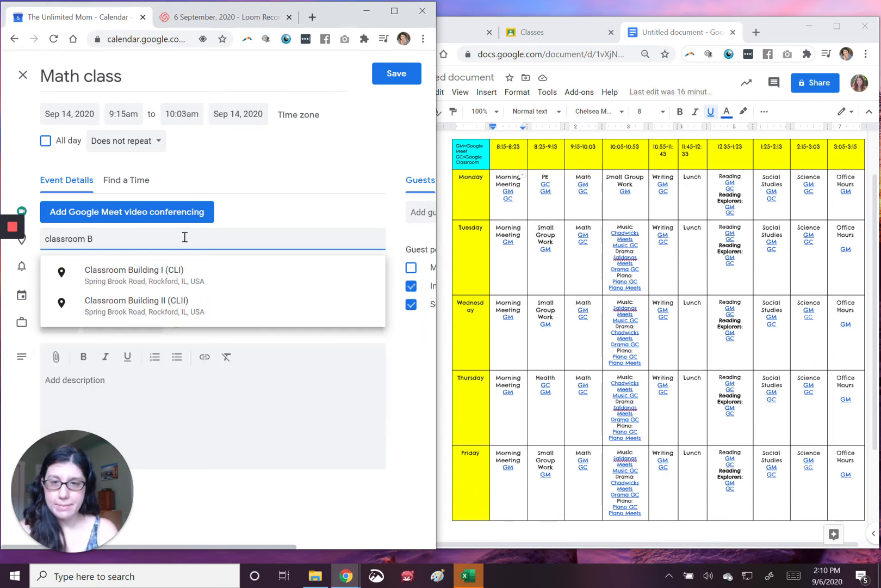
click(252, 170)
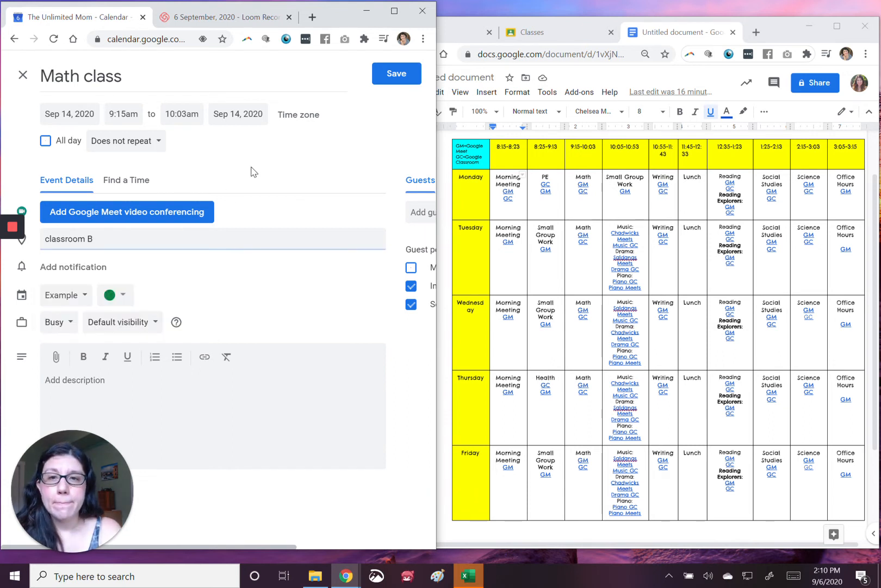
click(122, 296)
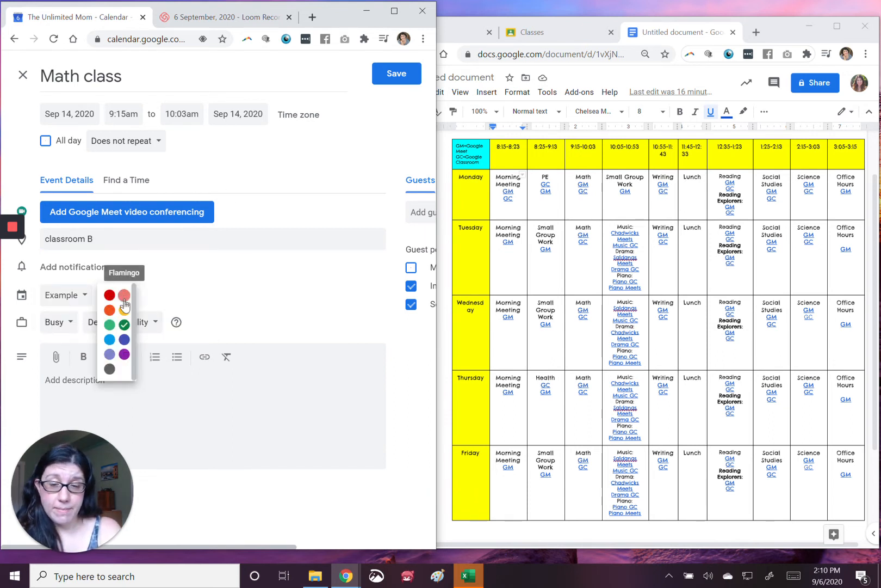
click(109, 339)
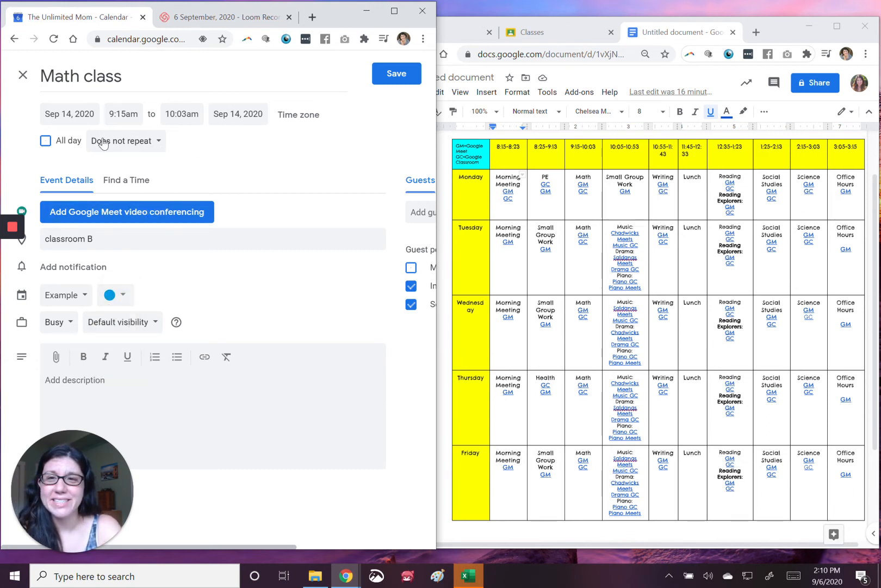
Step: Make the Math class repeat every weekday (Monday to Friday) and save the event
click(136, 143)
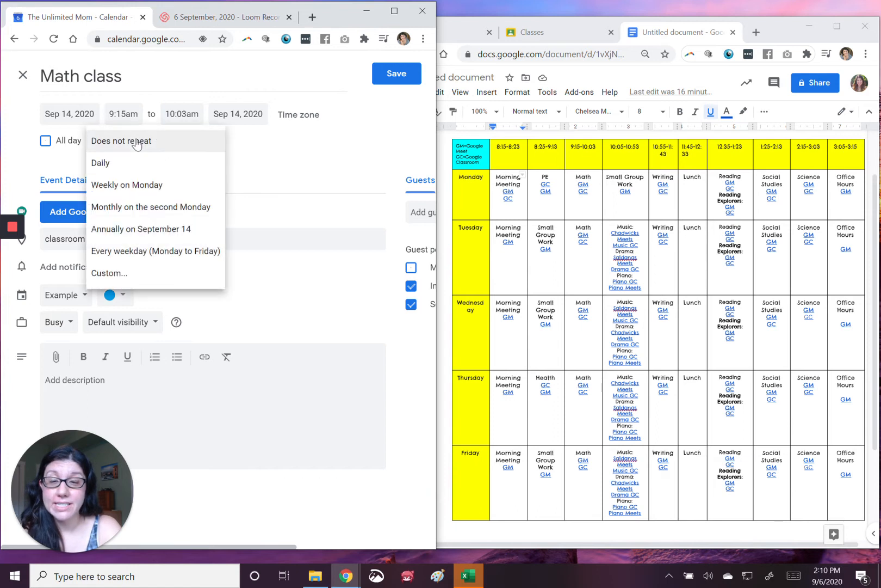
click(163, 251)
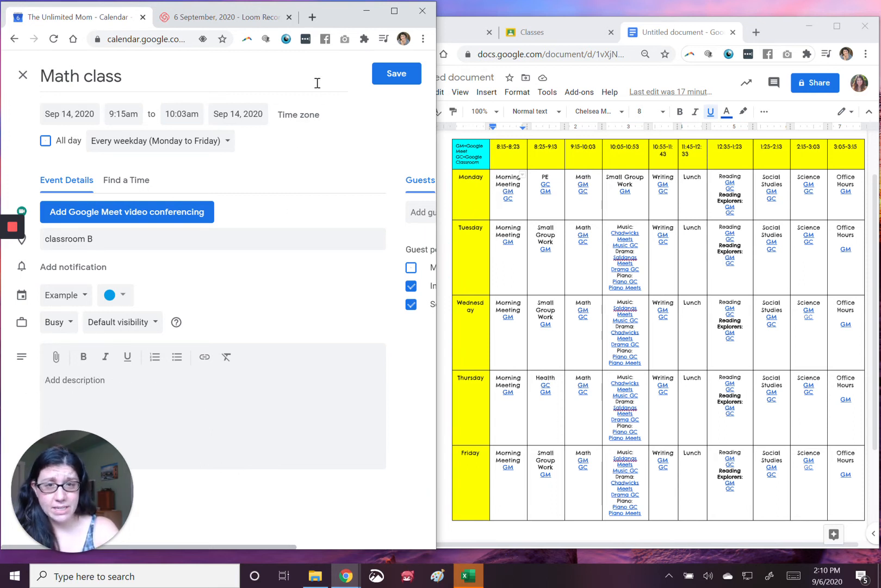
click(395, 77)
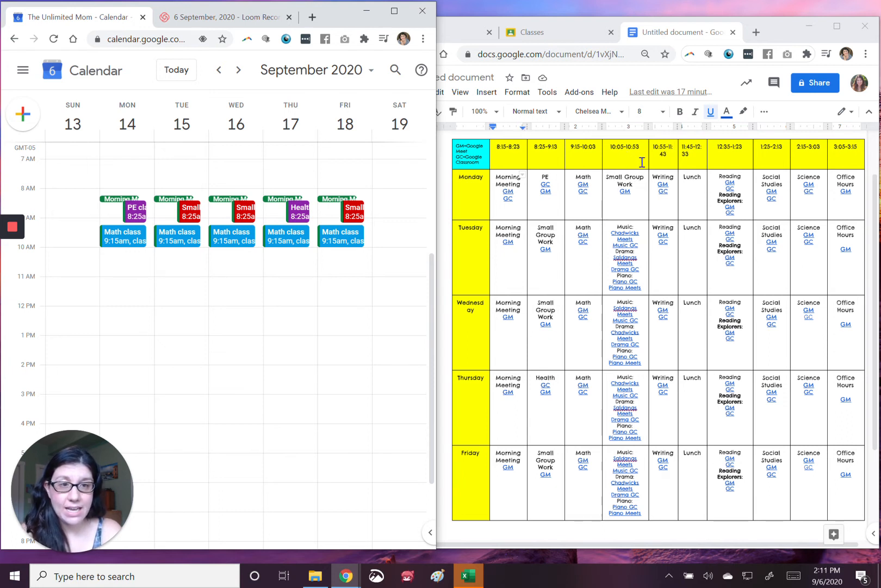
Step: Duplicate the Tuesday, September 15 Small Group event and set the copy's date to Monday, September 7, 2020
click(192, 212)
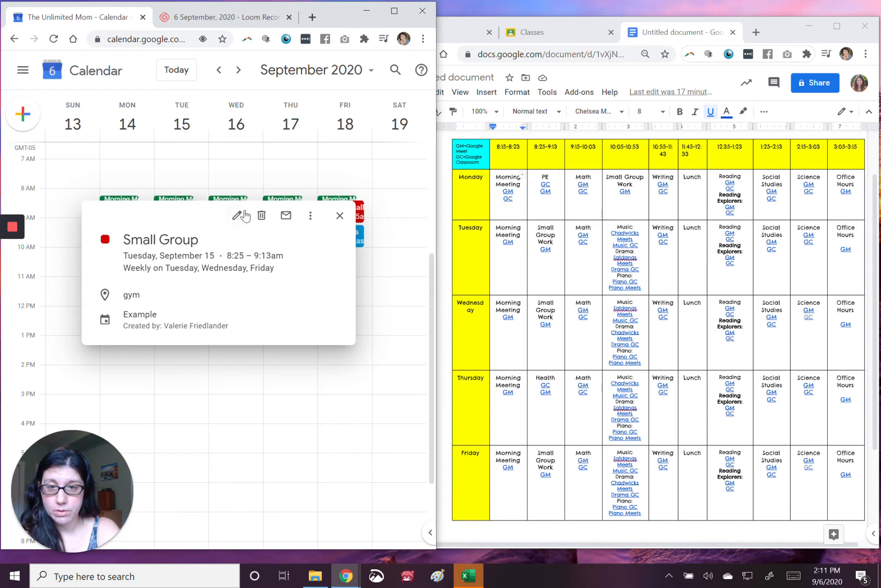
click(310, 217)
click(292, 252)
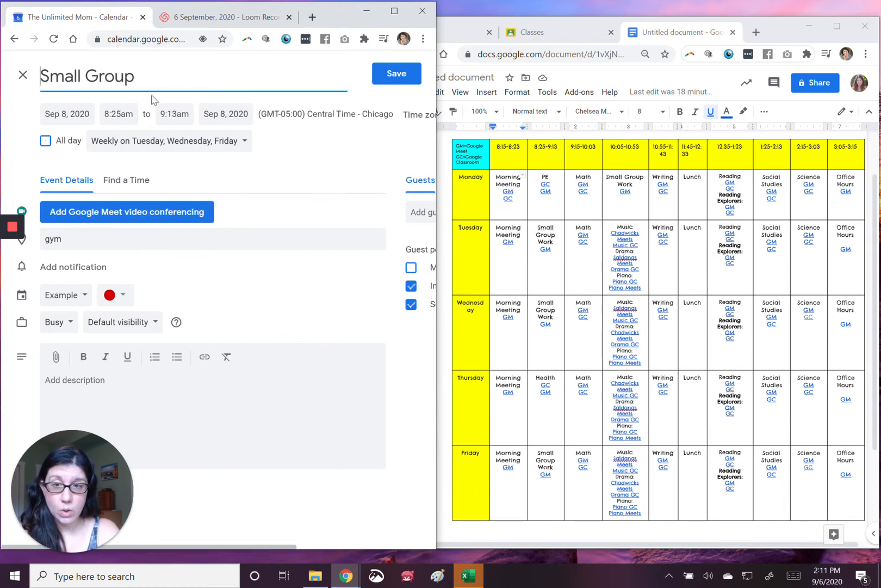
click(71, 113)
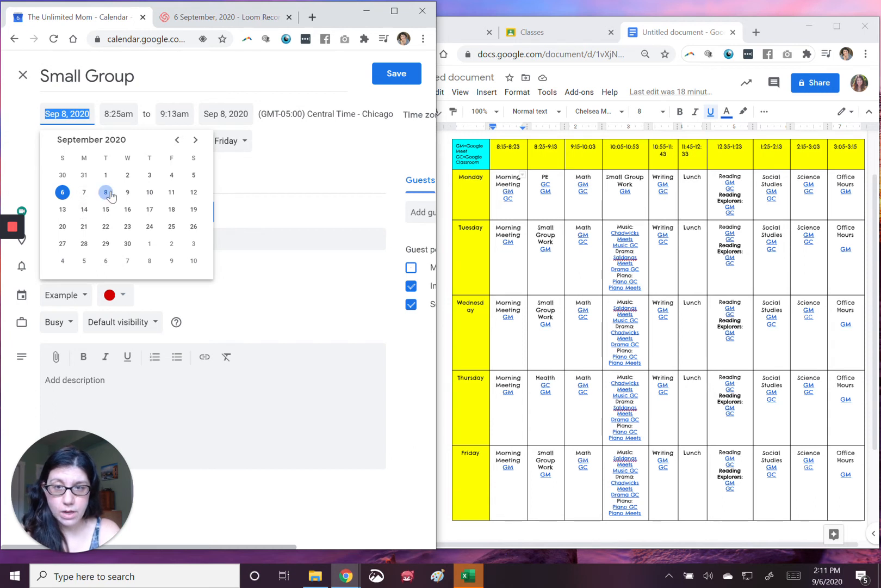
click(318, 167)
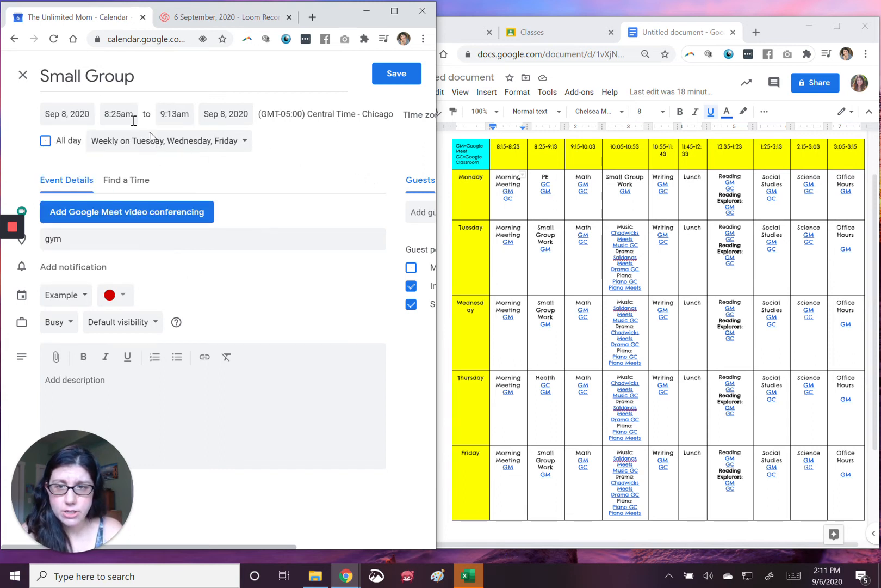
click(79, 112)
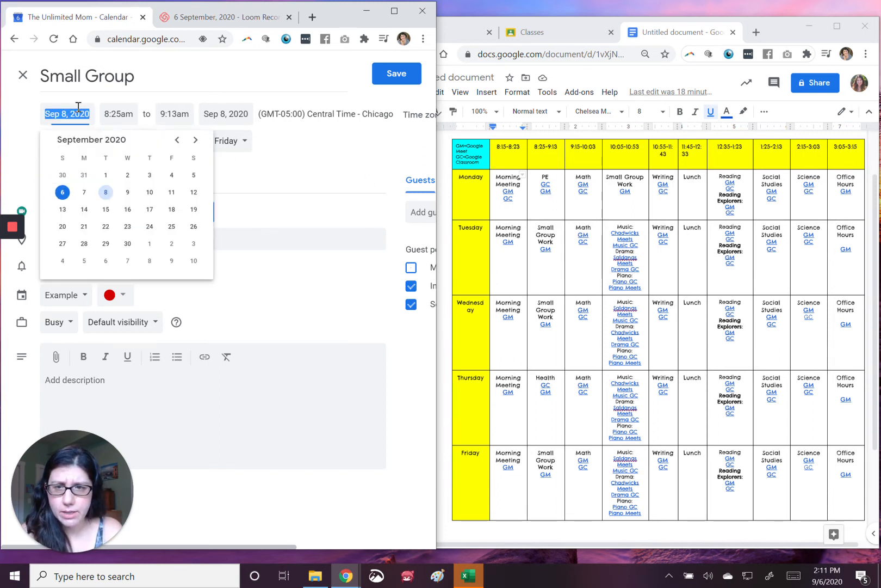
click(84, 193)
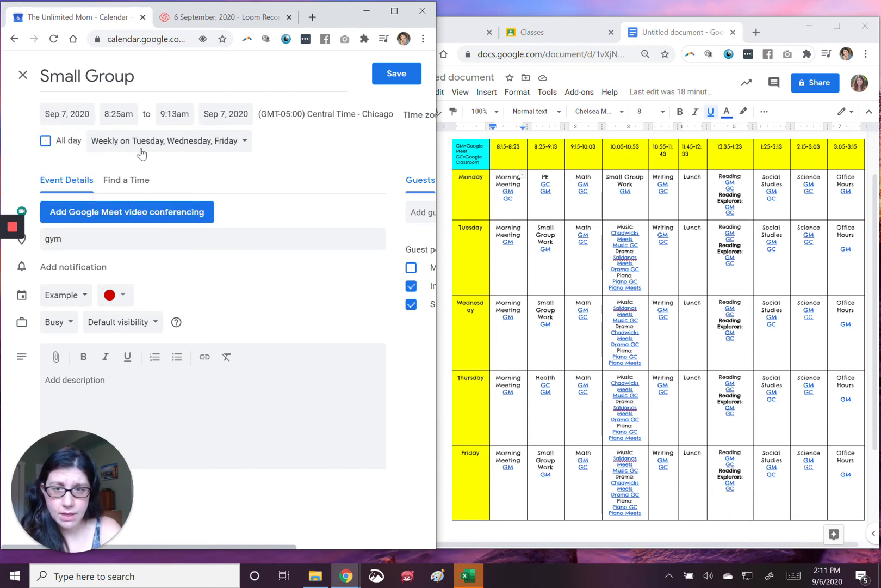
Step: Set the start time of the Small Group copy to 10:05am
click(113, 112)
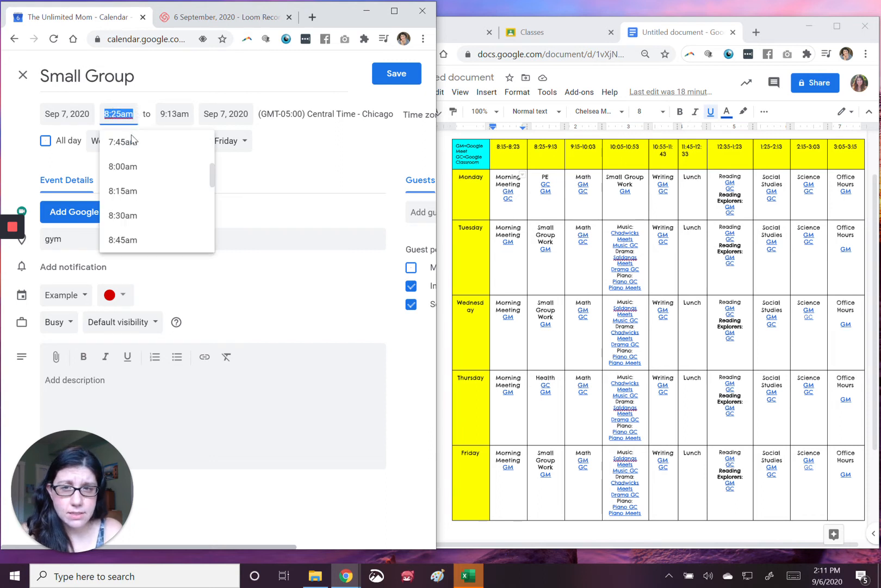
click(120, 113)
double_click(120, 112)
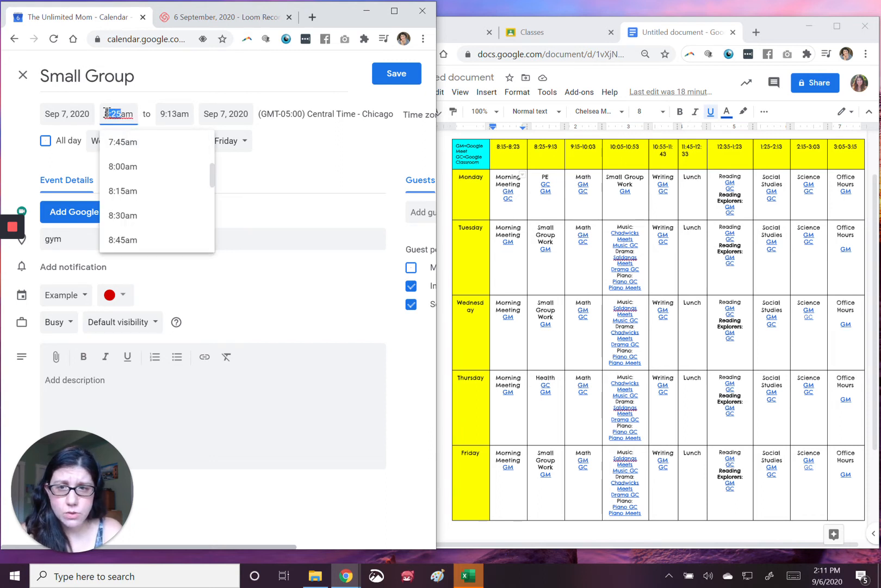
click(123, 111)
double_click(123, 111)
click(122, 112)
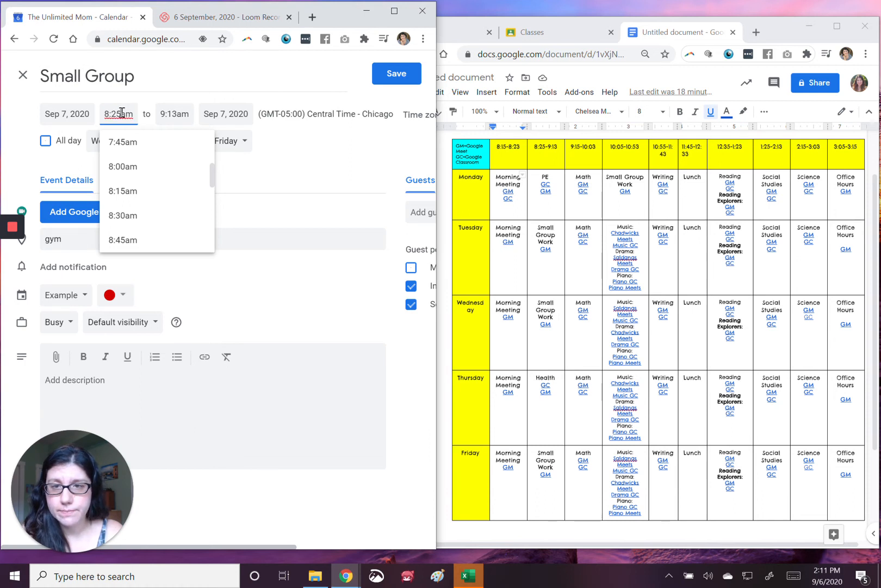
key(BackSpace)
key(BackSpace)
key(BackSpace)
key(BackSpace)
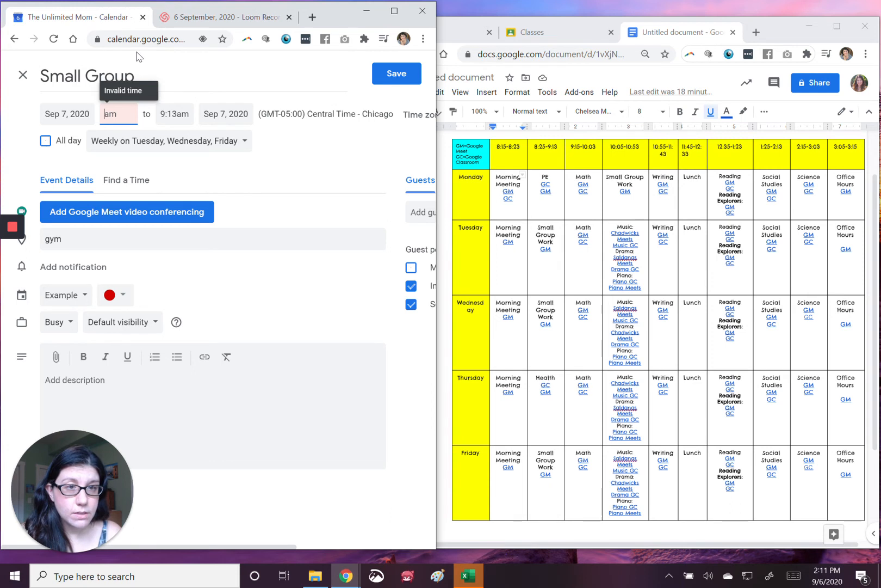
text(10:05)
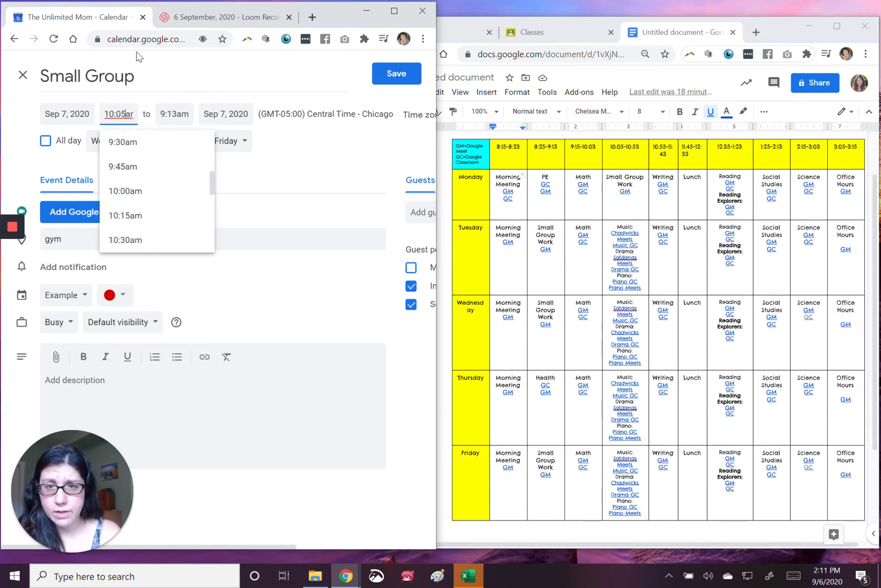
Step: Set the end time of the Small Group copy to 10:53am
click(174, 115)
click(177, 114)
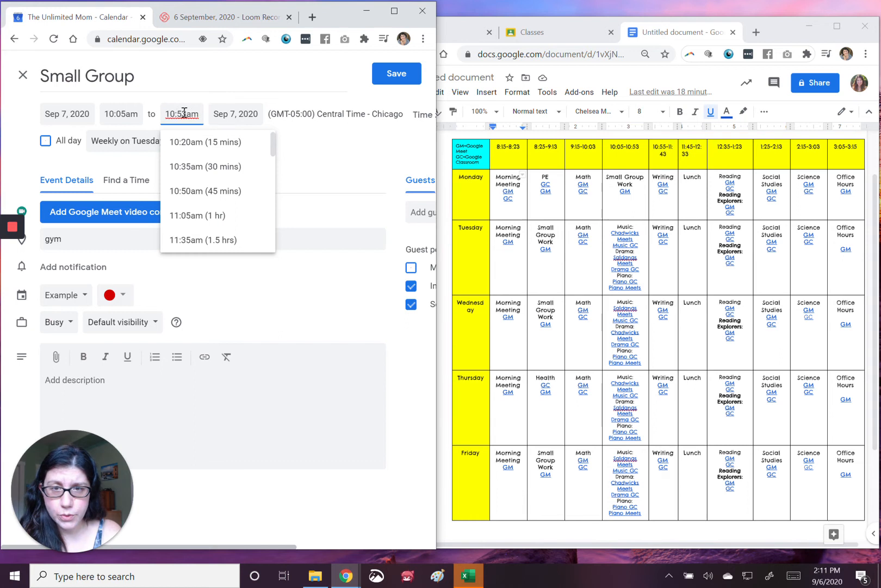
double_click(186, 113)
click(186, 113)
key(BackSpace)
key(BackSpace)
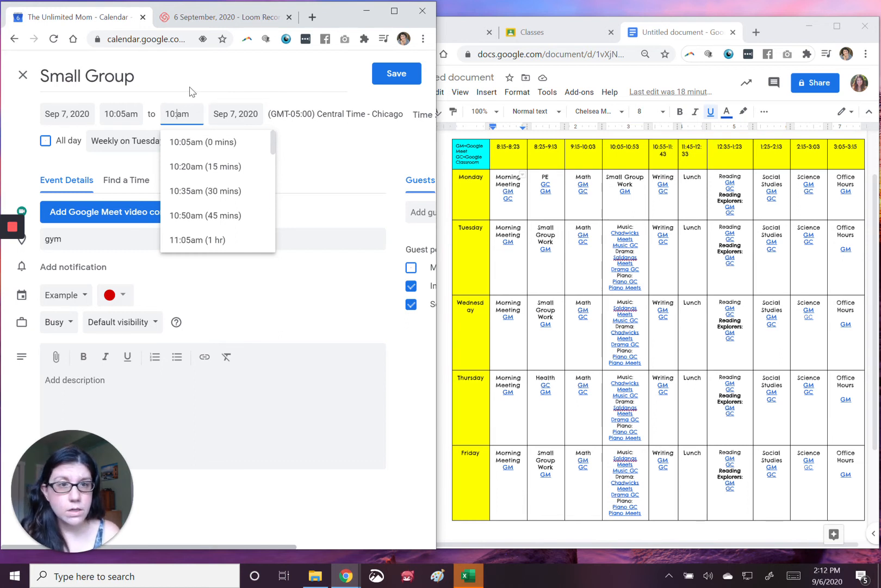
text(53)
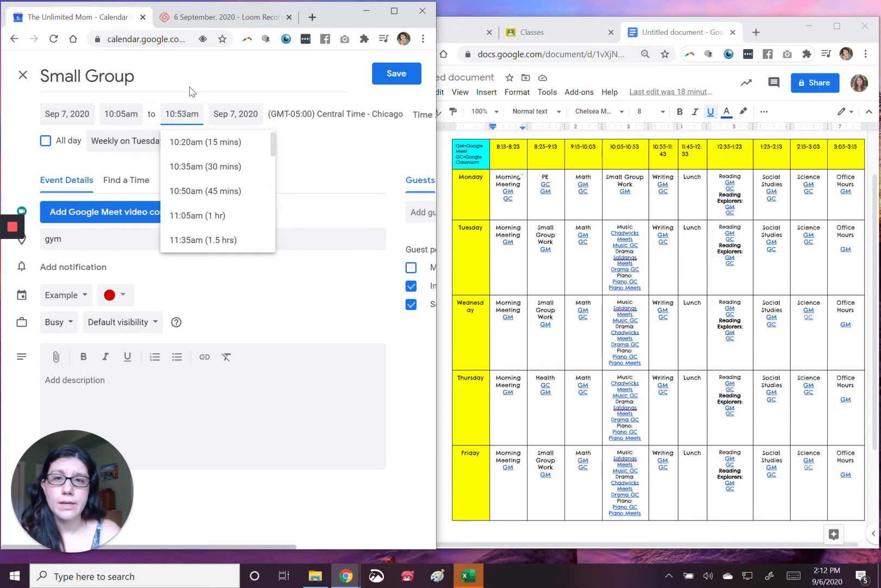
click(190, 91)
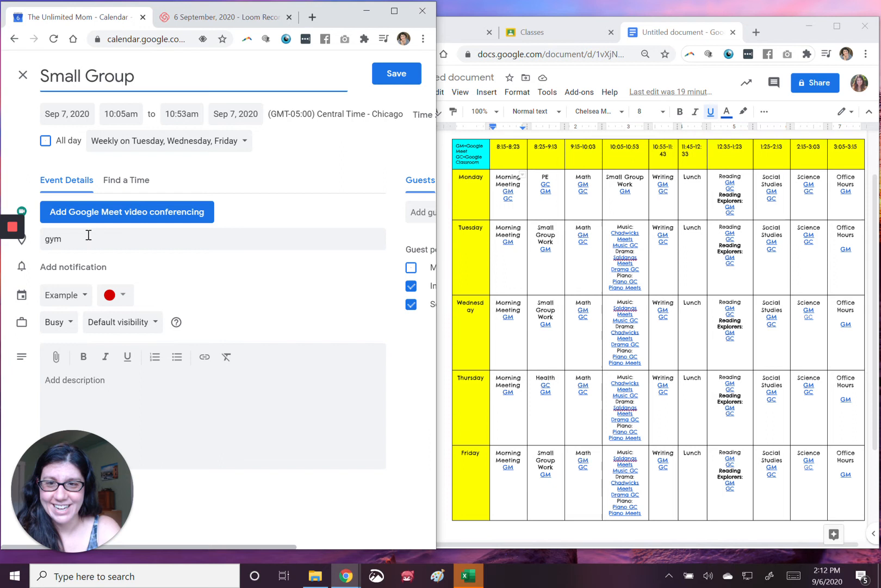
Step: Replace the location of the Small Group copy with "Homeroom", without choosing a suggested address
drag(71, 238, 48, 239)
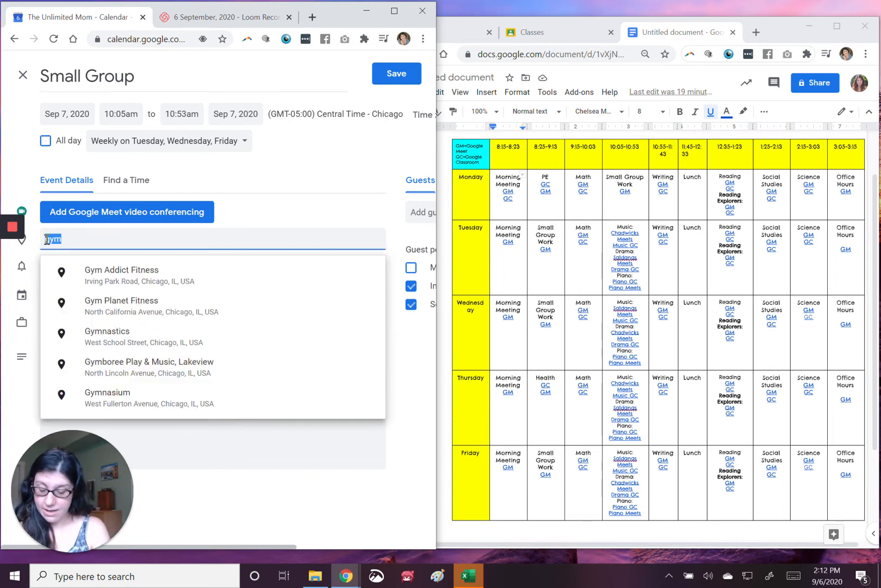
text(call)
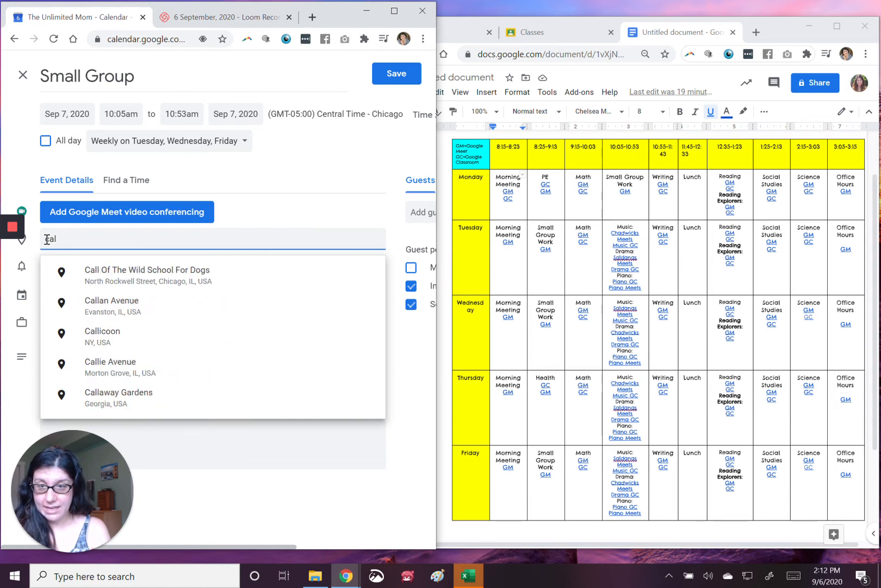
key(BackSpace)
key(BackSpace)
key(BackSpace)
key(BackSpace)
text(g)
key(BackSpace)
text(Homeroom)
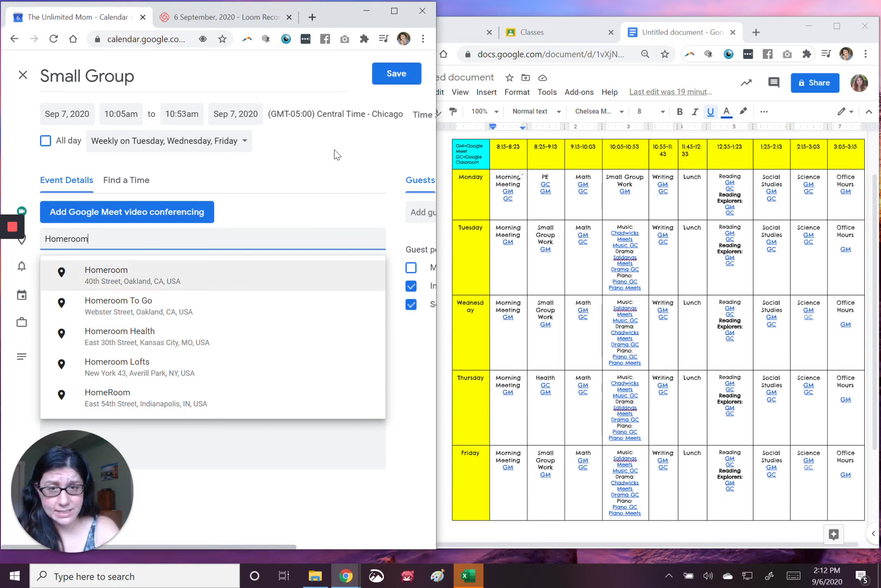
click(321, 164)
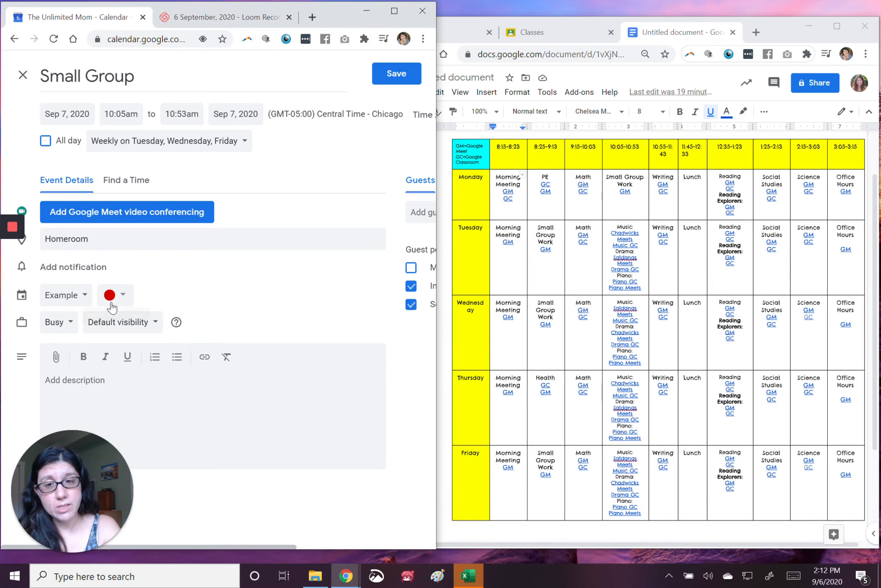
Step: Set the Small Group copy to repeat weekly on Monday and save it
click(140, 145)
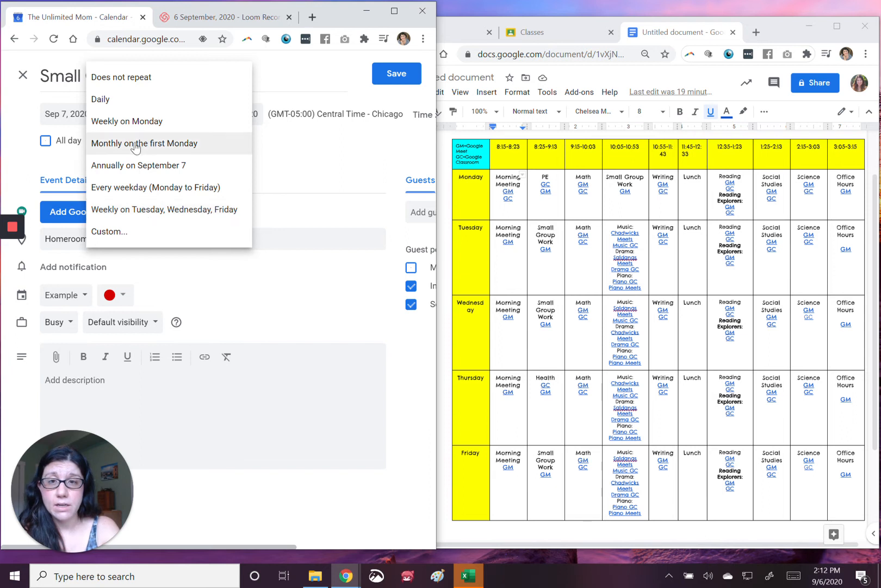
click(138, 121)
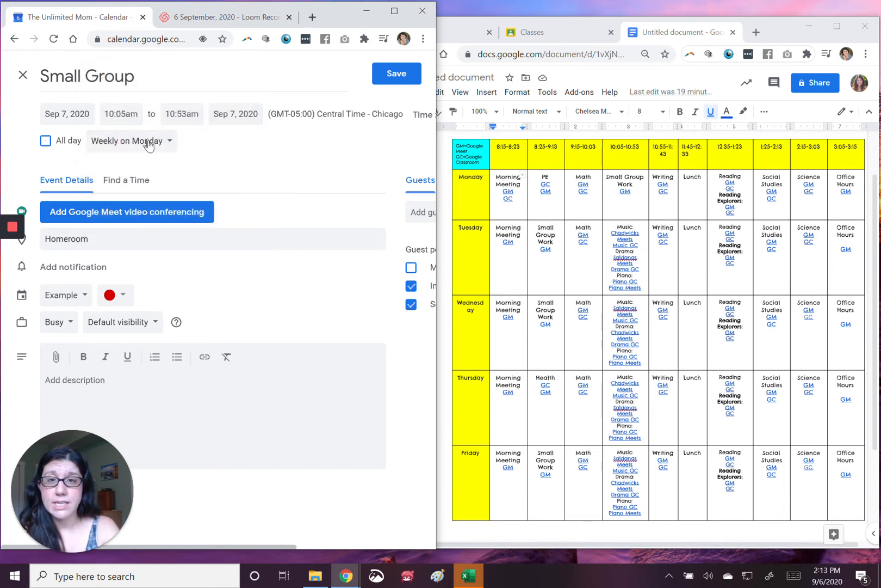
click(393, 79)
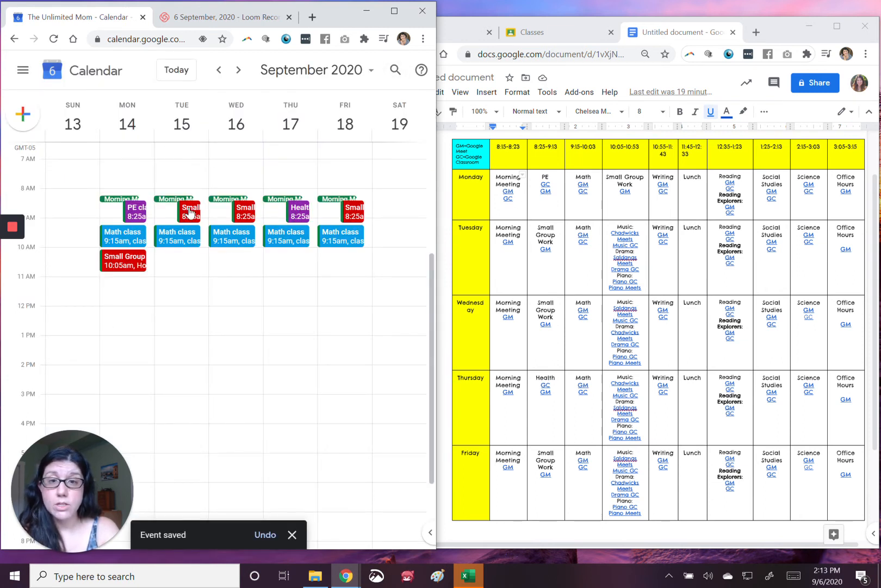
Step: Open the Tuesday, September 15 Small Group event for editing and replace its location with "Homeroom"
right_click(190, 213)
click(189, 212)
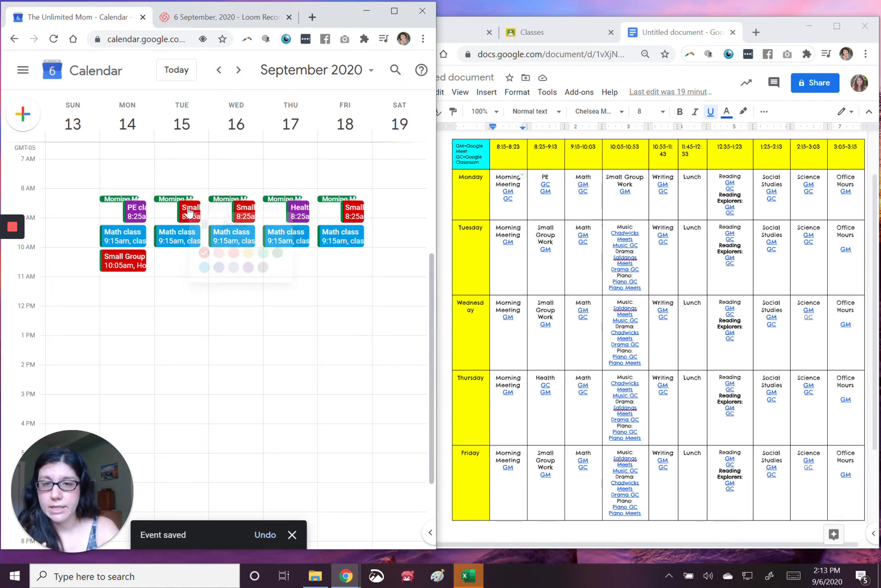
click(189, 213)
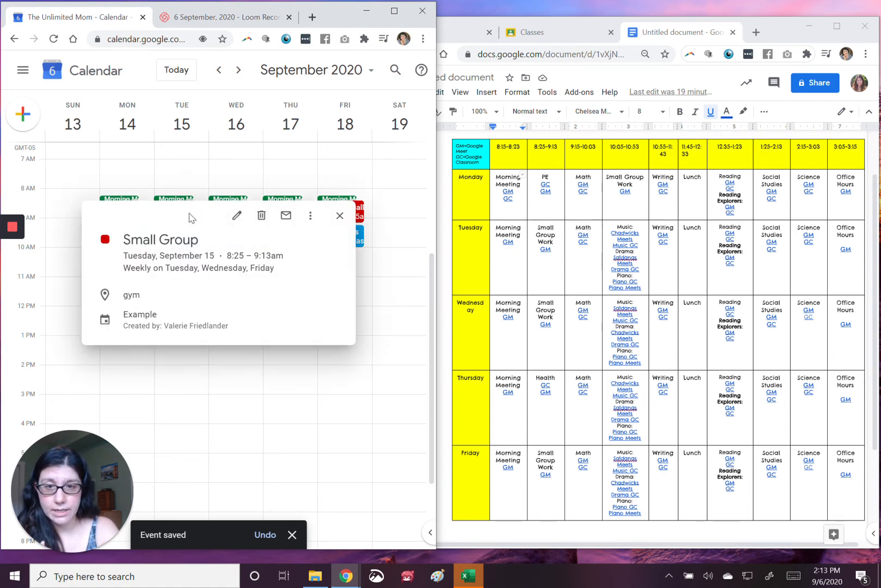
click(237, 217)
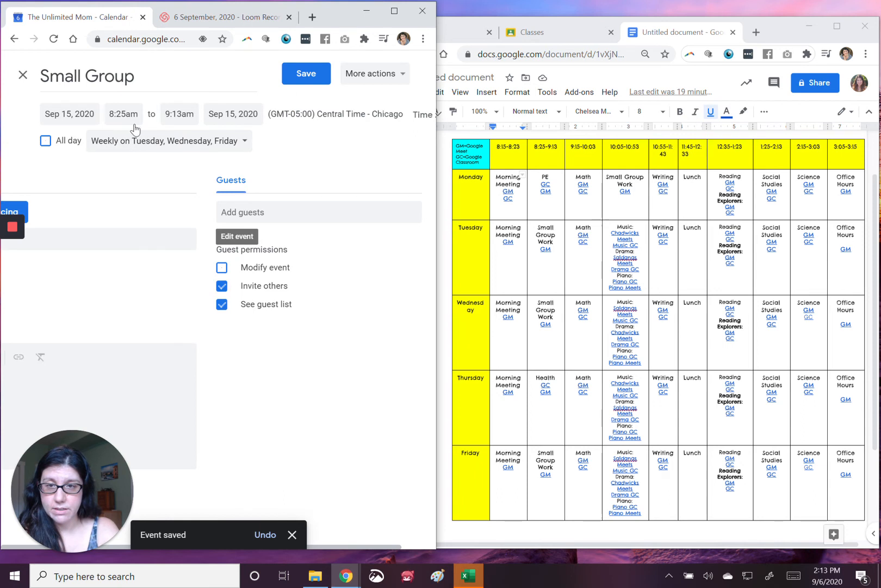
double_click(30, 246)
text(Homeroom)
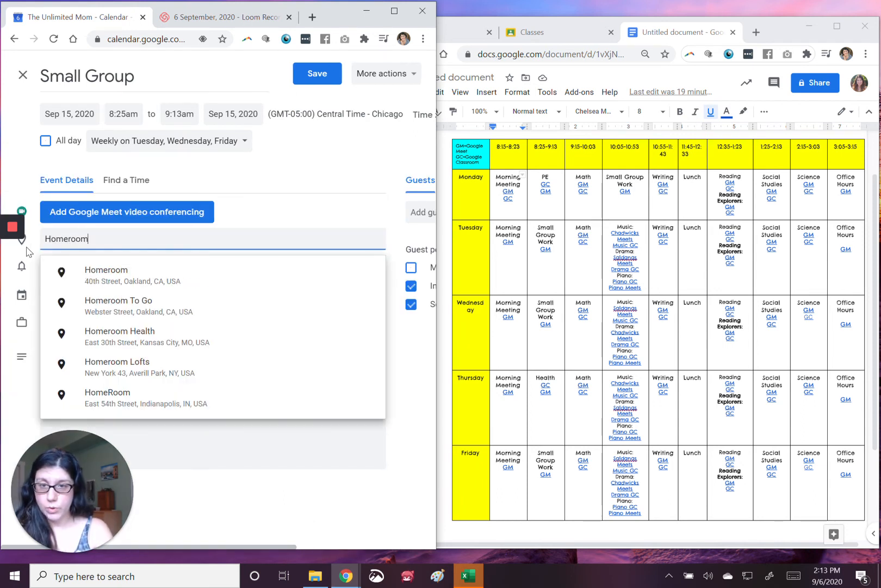
Step: Save the Small Group location change for this and following events, and check the details of the Wednesday, September 16 occurrence
click(324, 76)
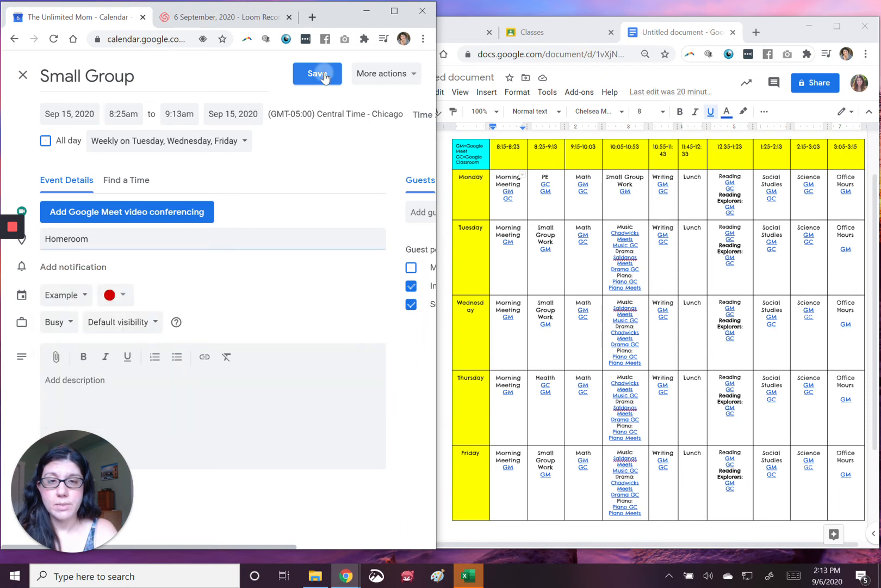
click(141, 294)
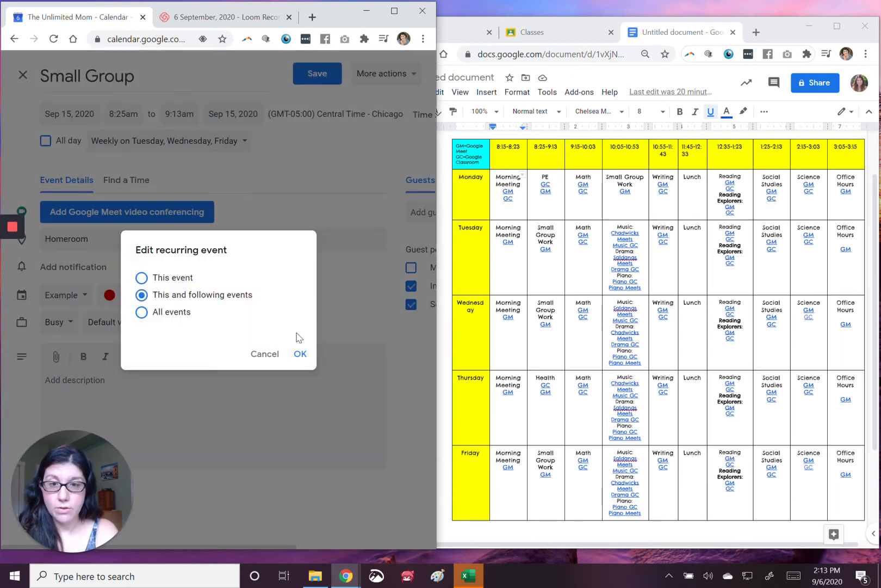
click(300, 353)
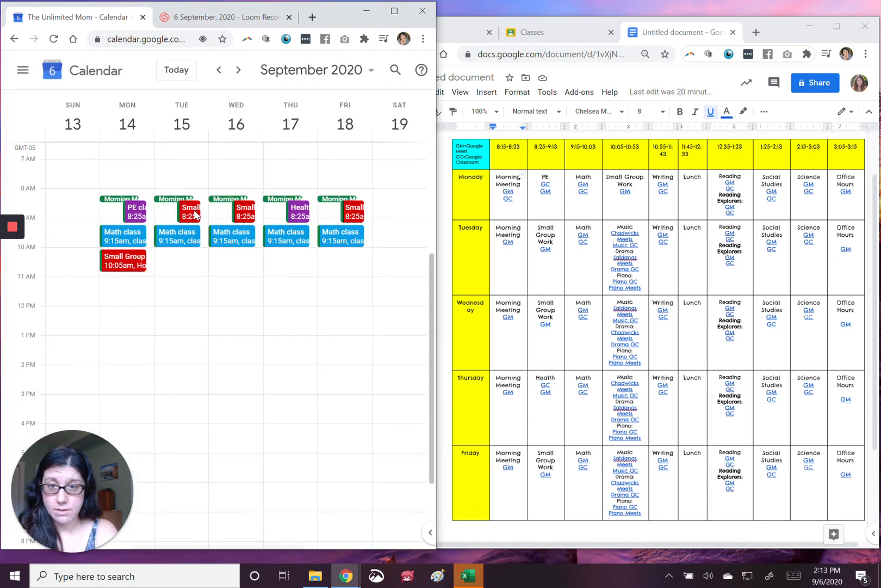
click(243, 214)
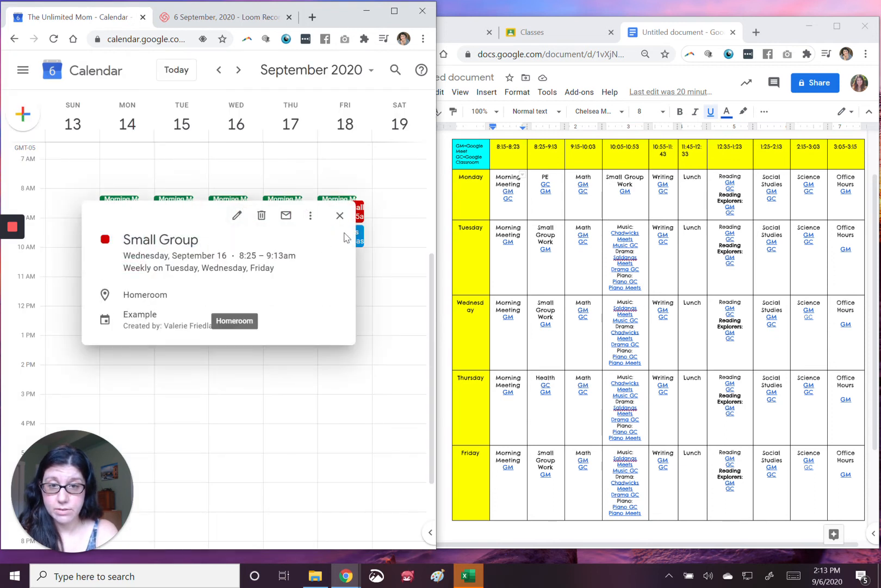
click(339, 216)
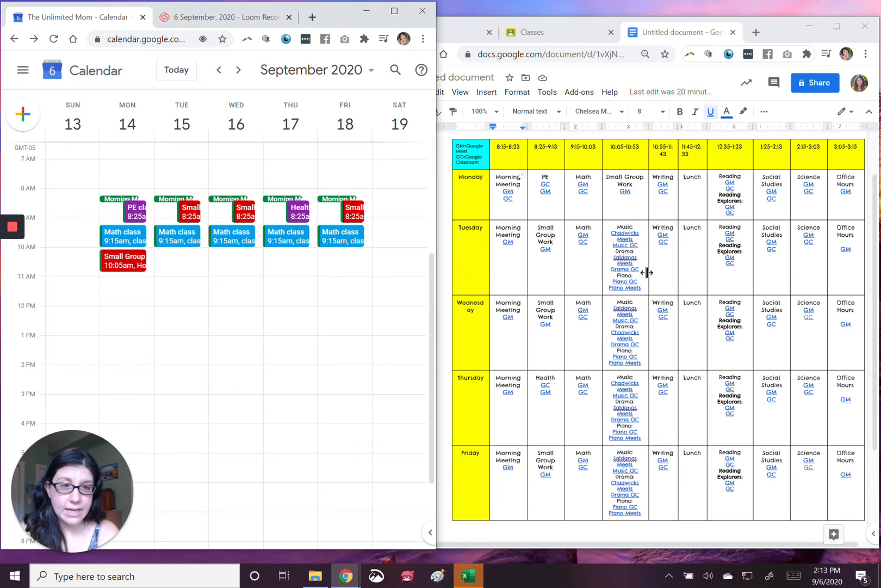
Step: Duplicate the Monday, September 14 Small Group event at 10:05am and set the copy's location to "music classroom"
click(120, 263)
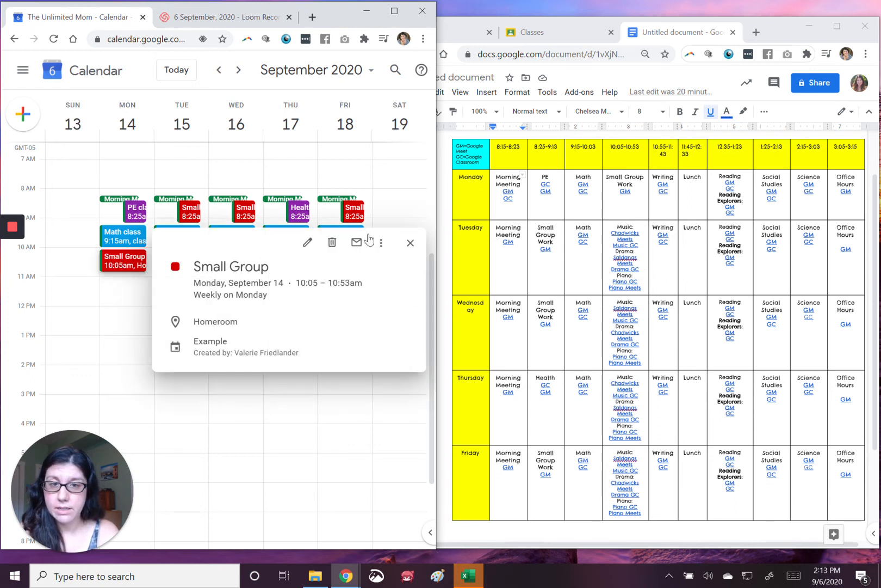
click(383, 244)
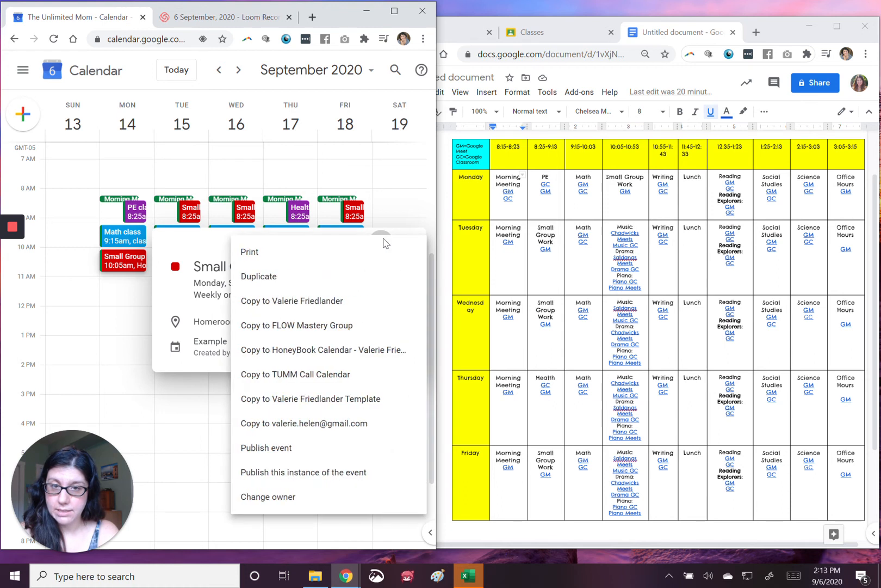
click(272, 276)
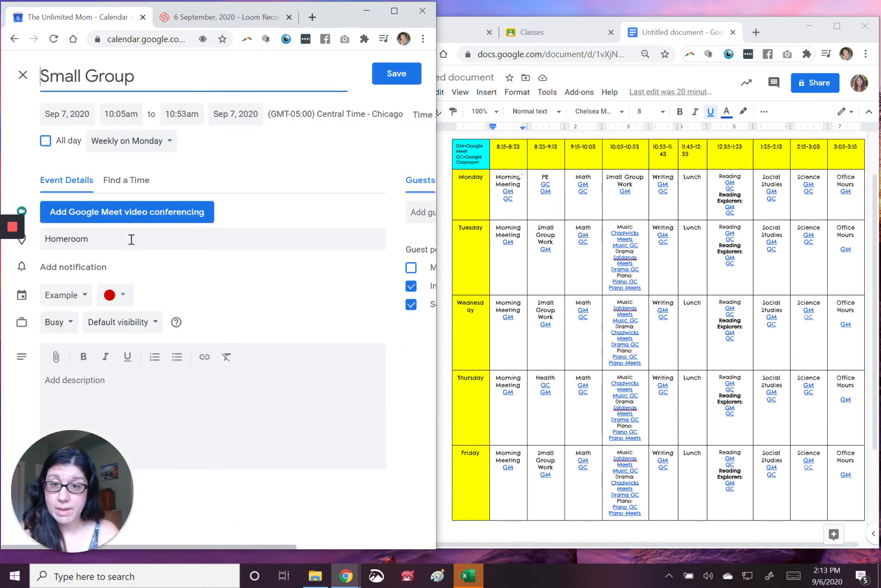
click(131, 240)
drag(131, 239, 43, 241)
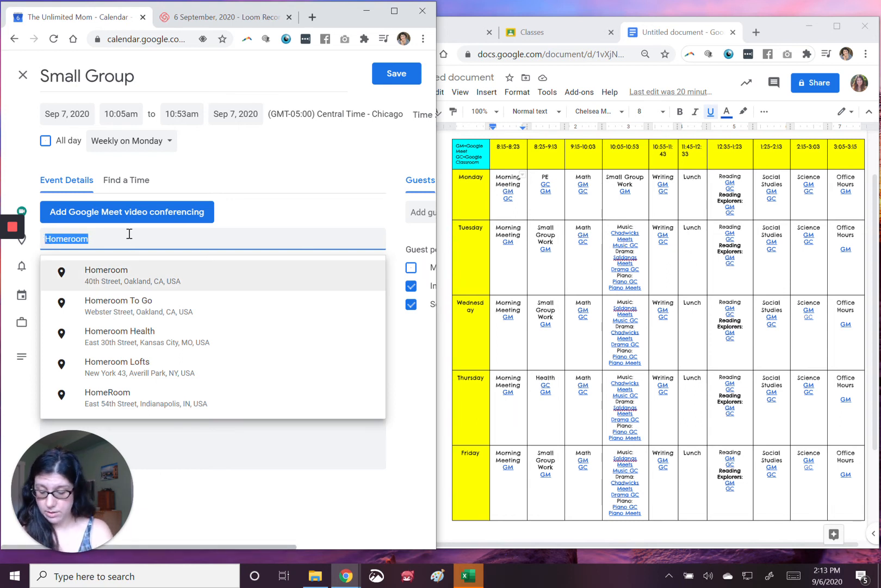
text(music cl)
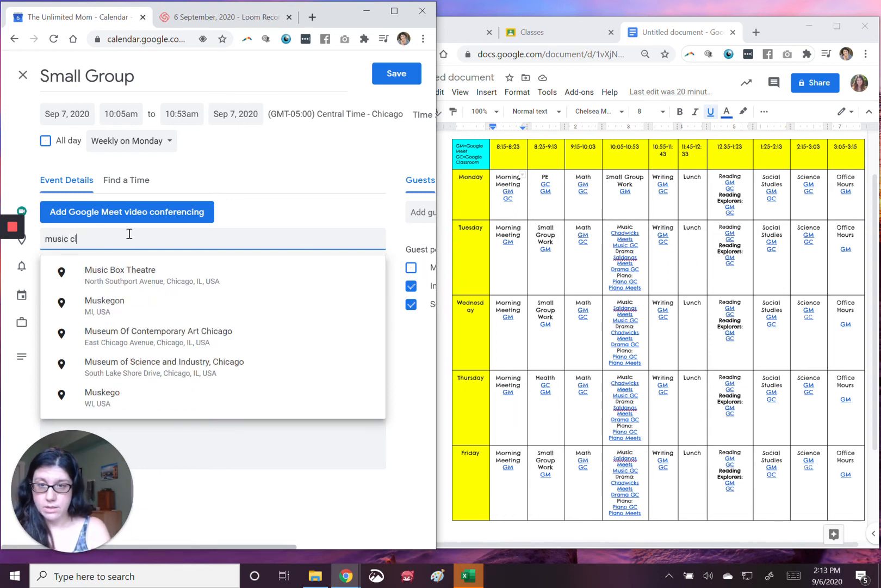
text(assroom)
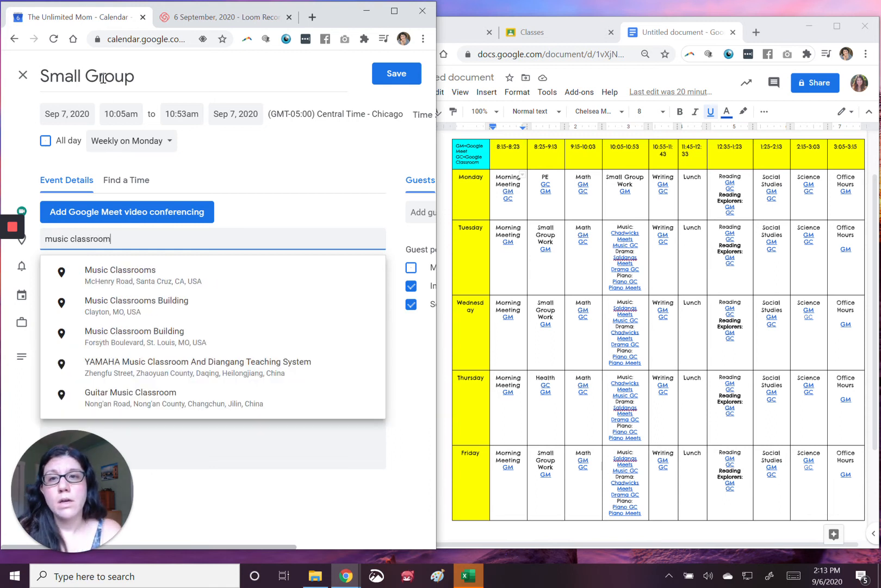
Step: Title the duplicated event "Music Class" and set its date to Tuesday, September 8, 2020
click(103, 78)
triple_click(104, 78)
text(Music Class)
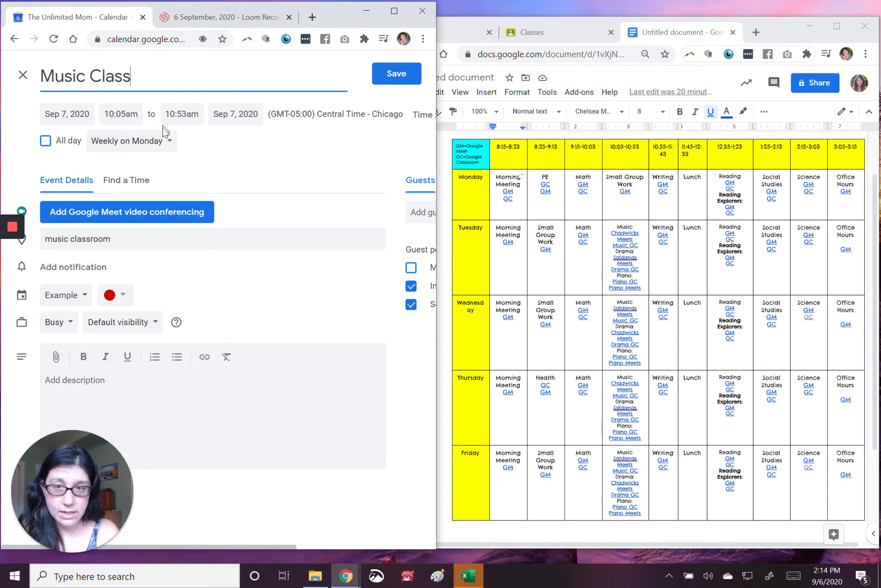
click(60, 117)
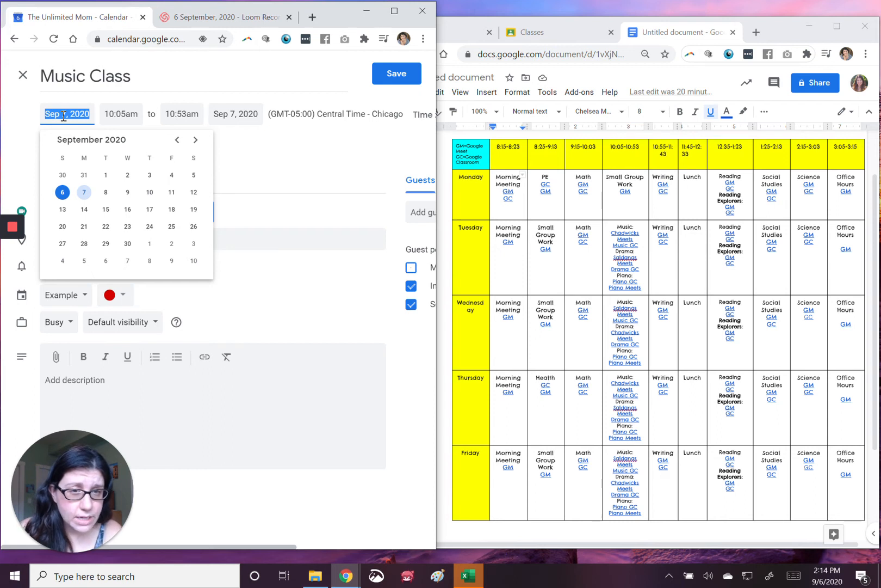
click(106, 192)
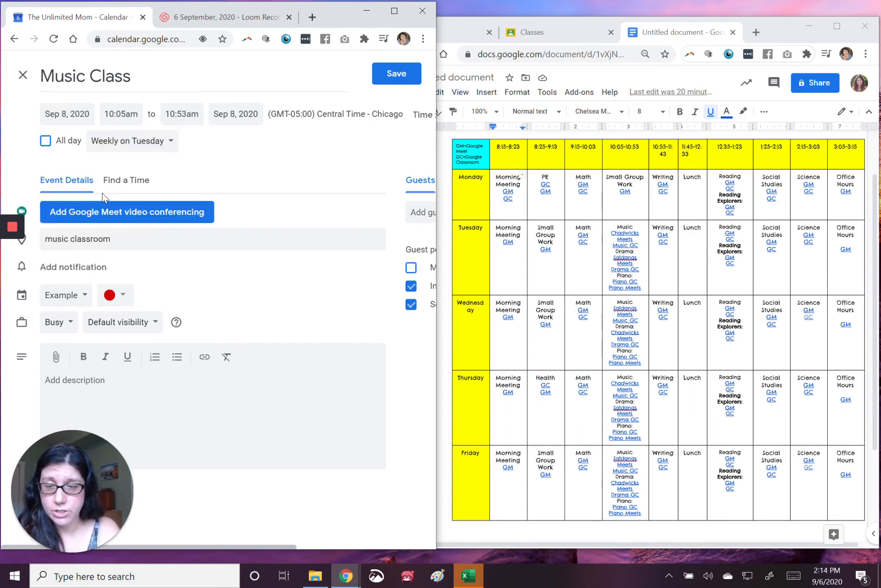
Step: Give Music Class a custom recurrence every week on Tuesday and Thursday
click(115, 145)
click(107, 229)
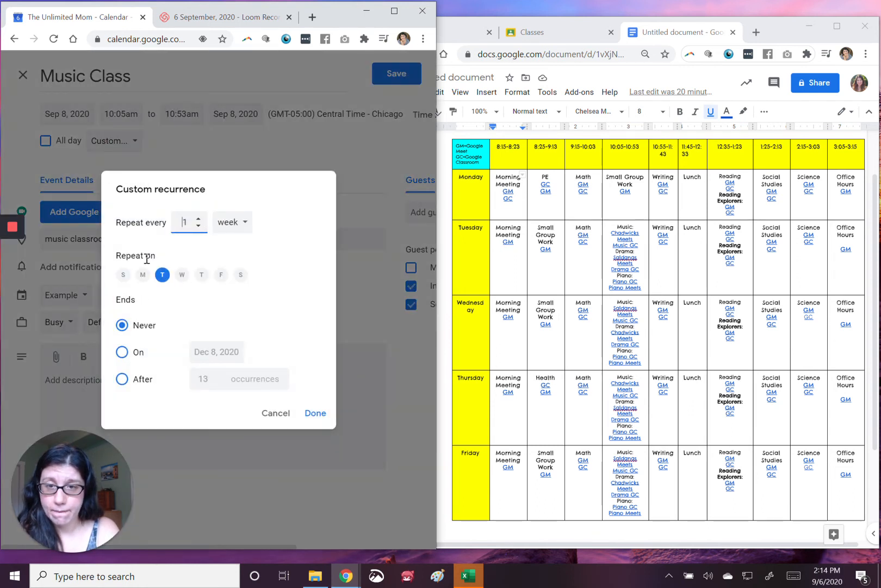
click(201, 275)
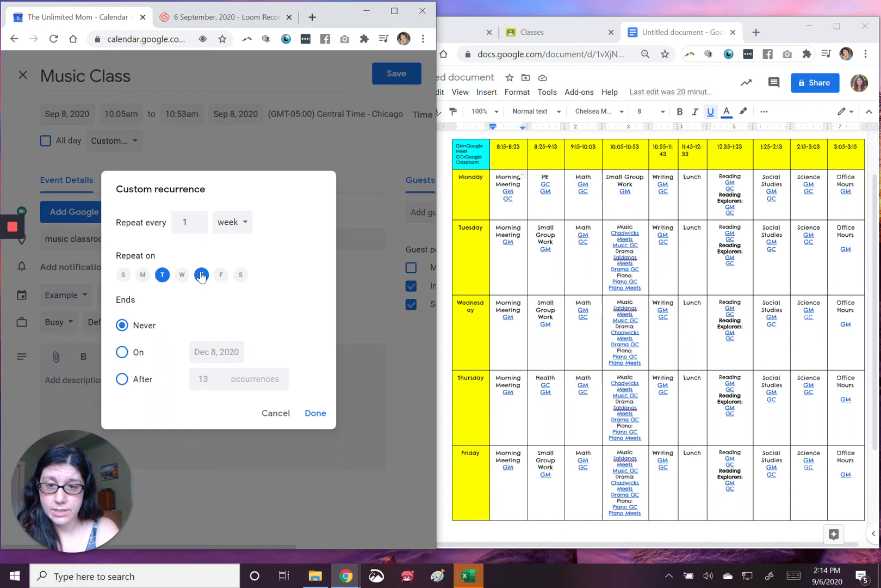
click(314, 414)
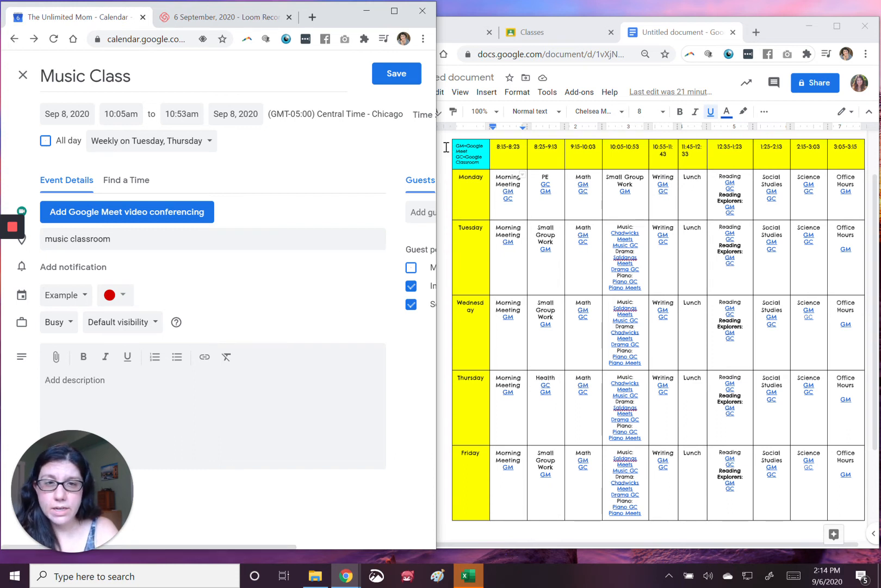
Step: Widen the calendar window, add a notification 5 minutes before Music Class, and save the event
drag(437, 147, 581, 146)
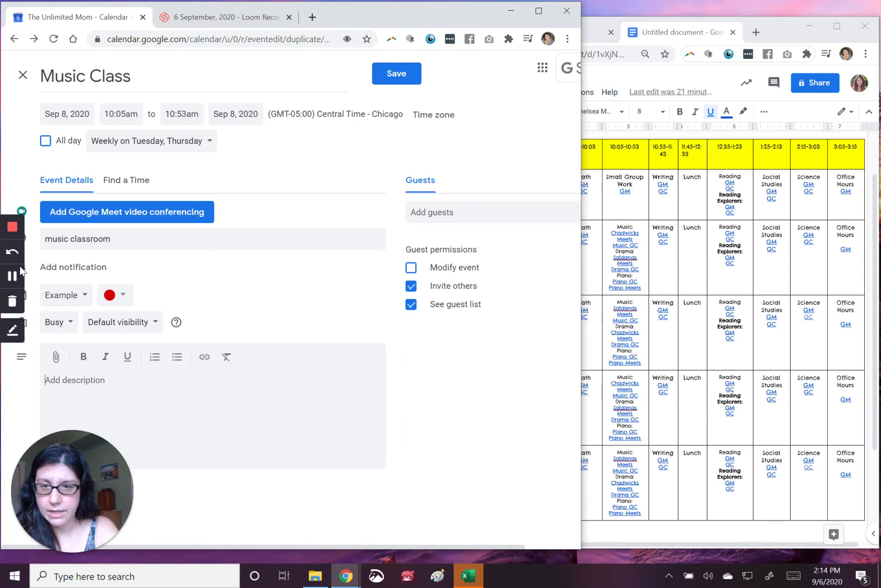
click(85, 268)
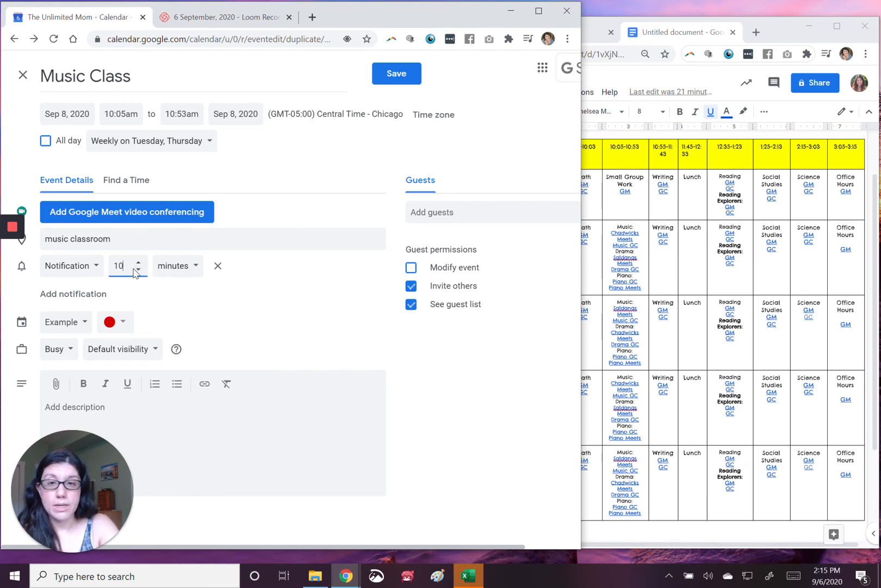
double_click(115, 267)
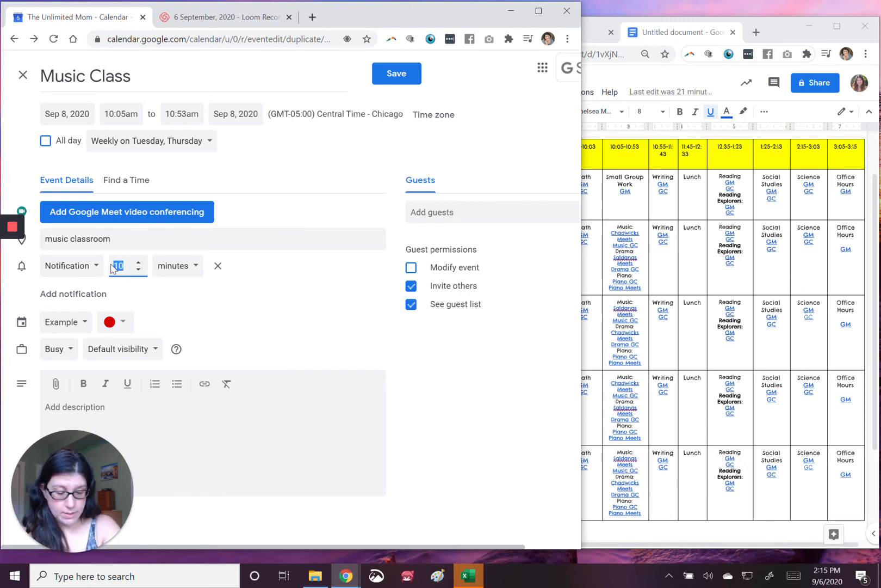
text(5)
click(274, 303)
click(389, 76)
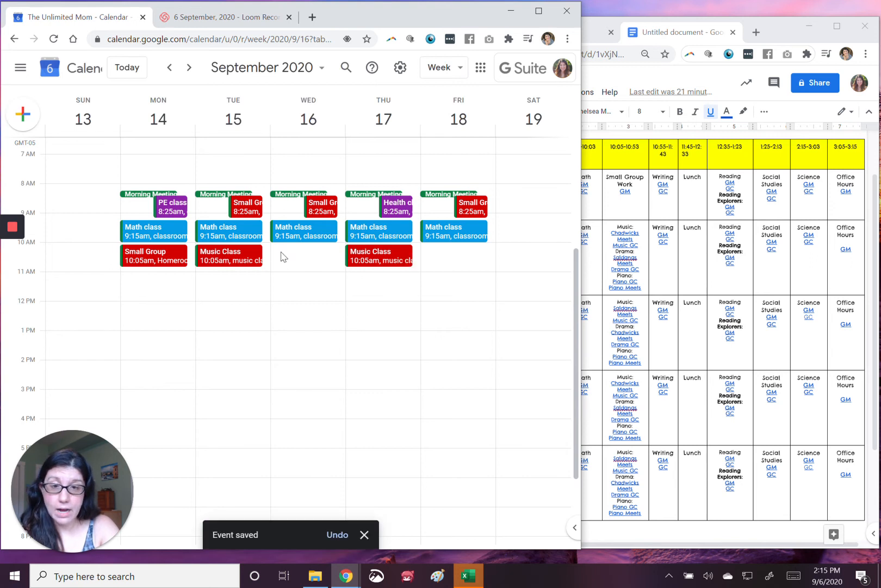
Step: Change the color of the Tuesday, September 15 Music Class to lavender for this and following events
right_click(233, 256)
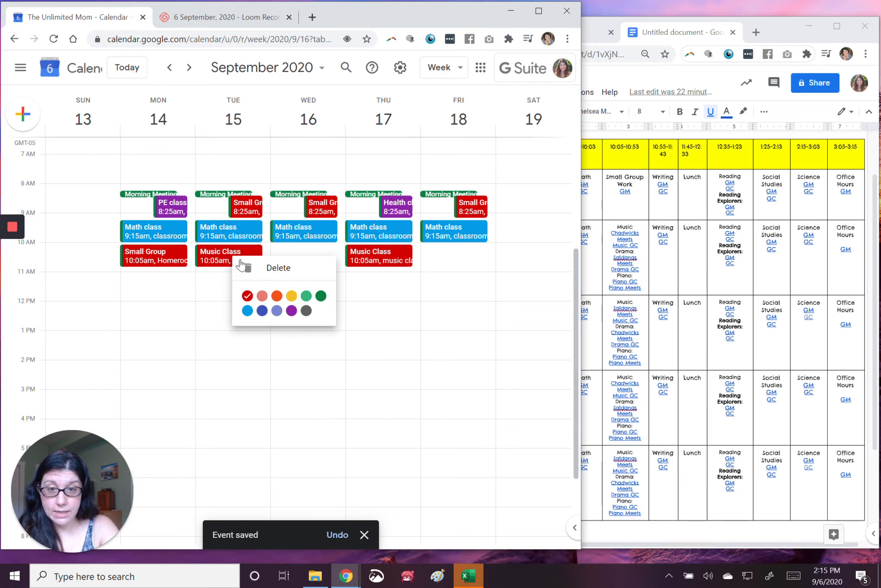
click(277, 310)
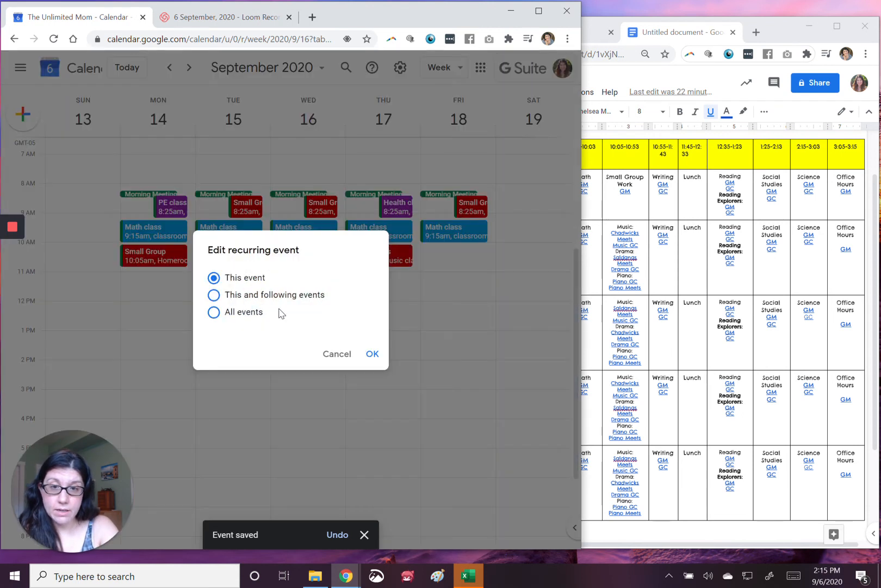
click(214, 295)
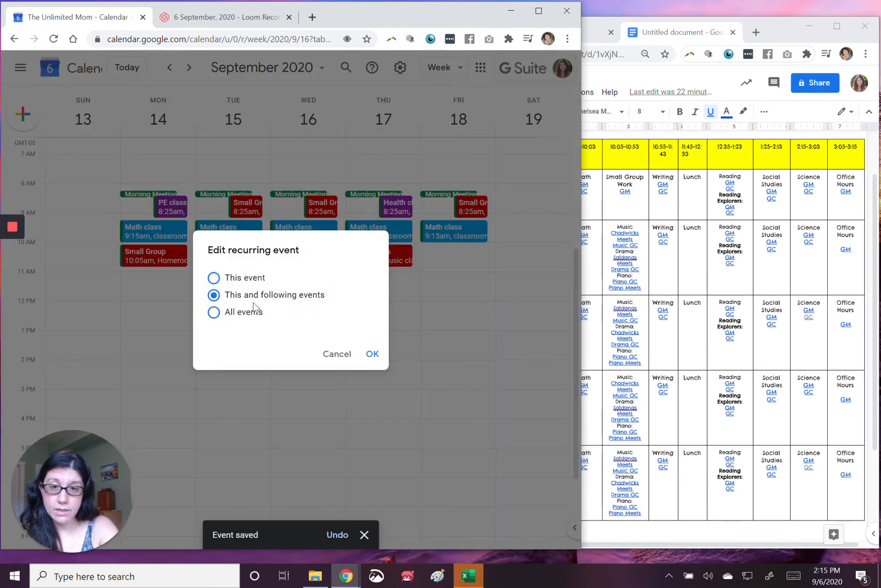
click(374, 354)
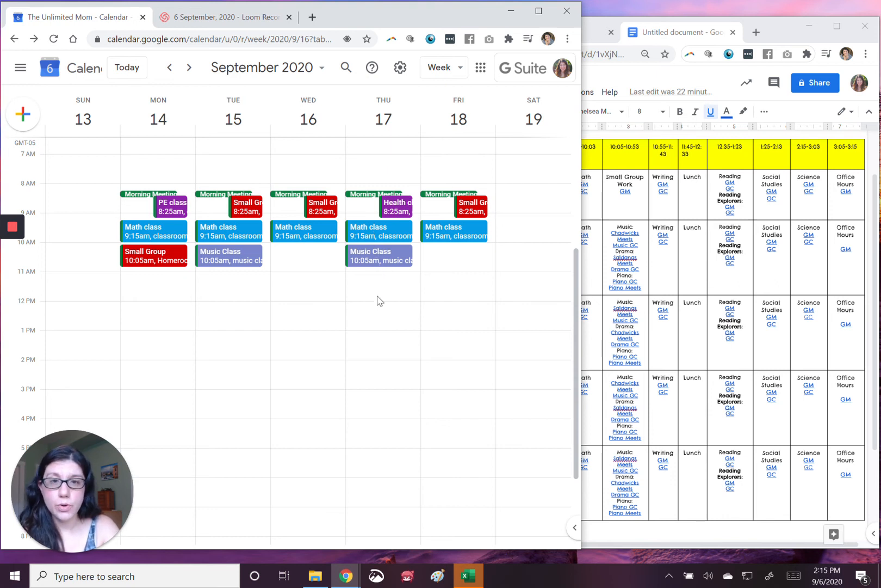
click(481, 69)
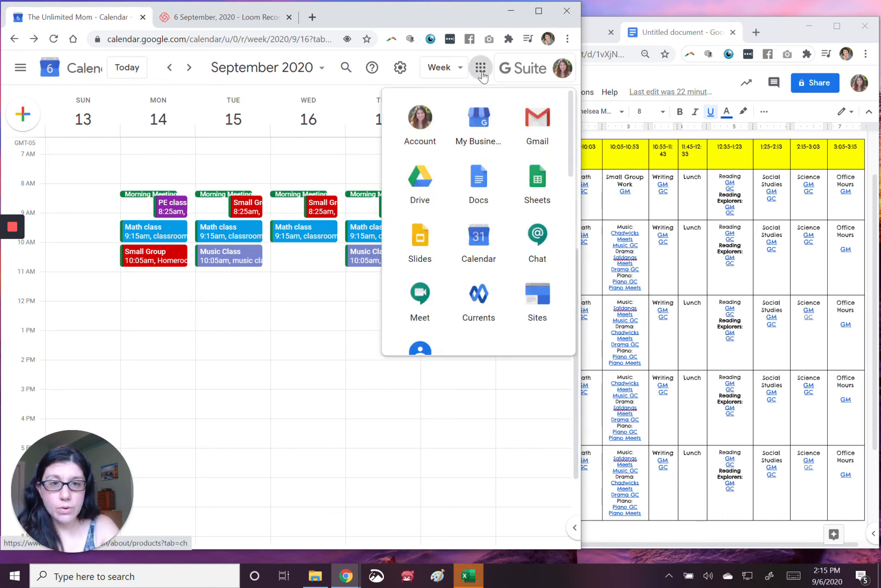
click(481, 69)
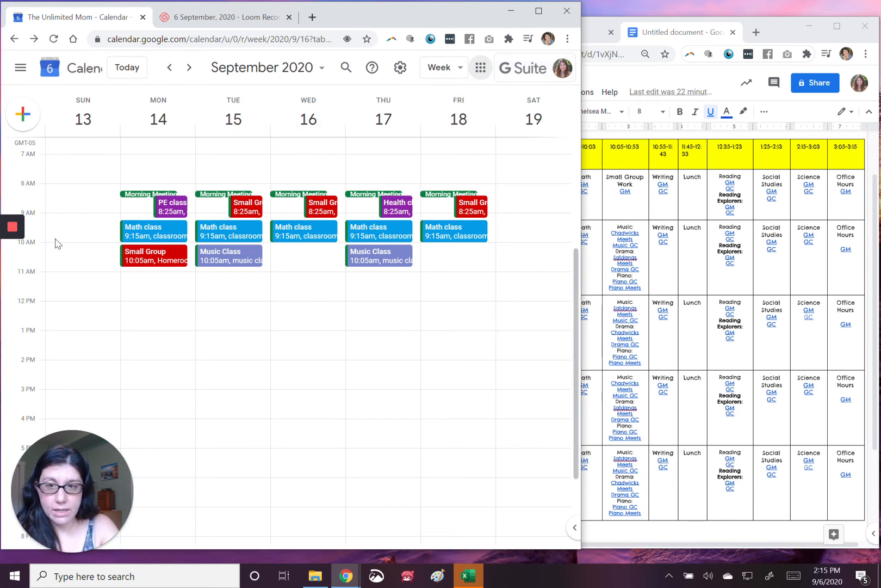
mouse_move(13, 234)
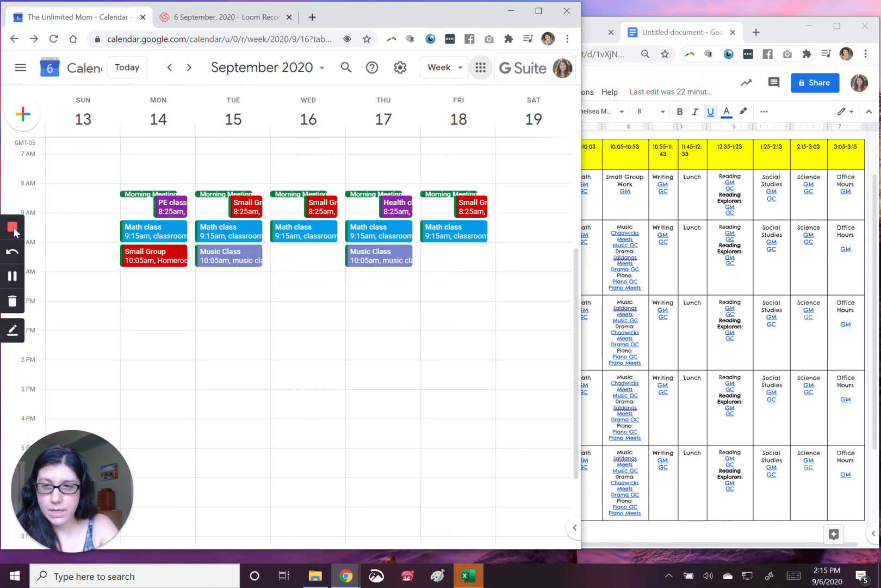
click(12, 277)
click(12, 278)
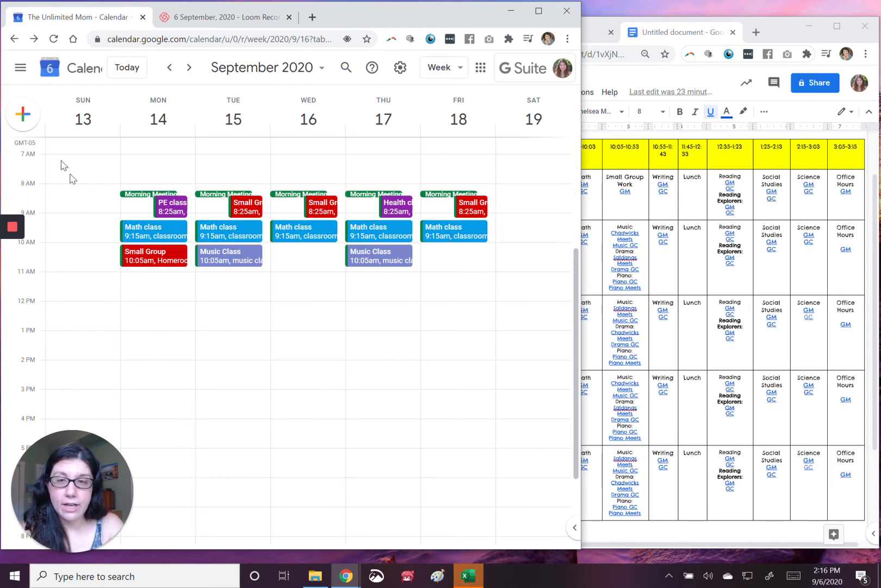
Step: Open the Example calendar's settings and review its access permissions and sharing options
click(20, 68)
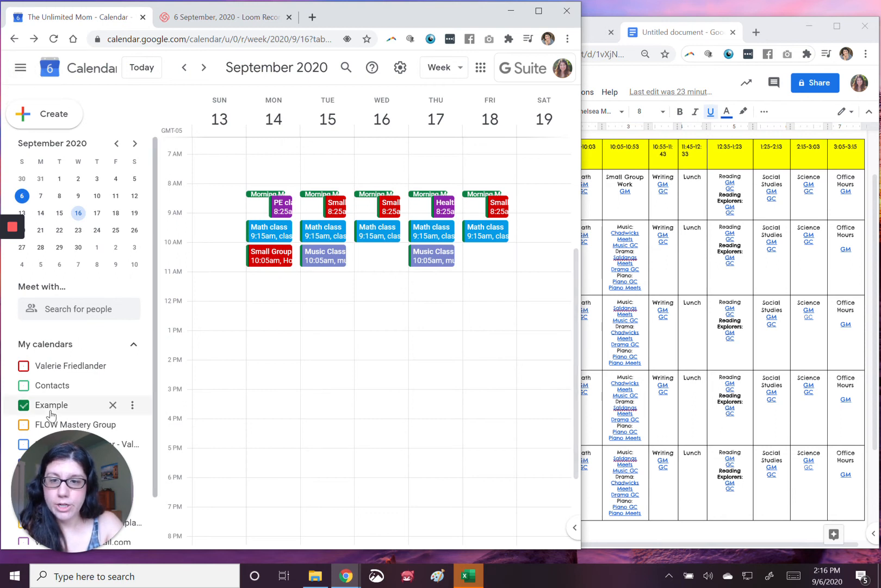
click(133, 406)
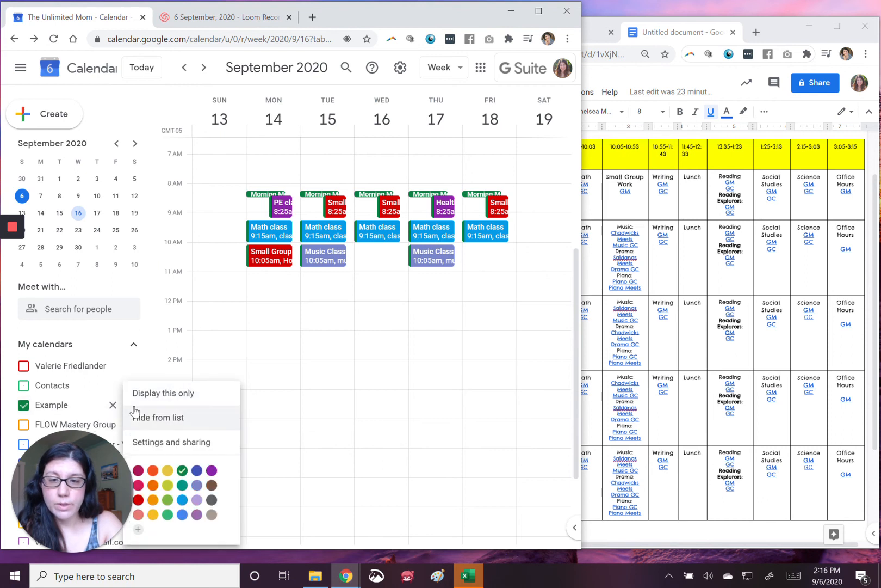
click(169, 443)
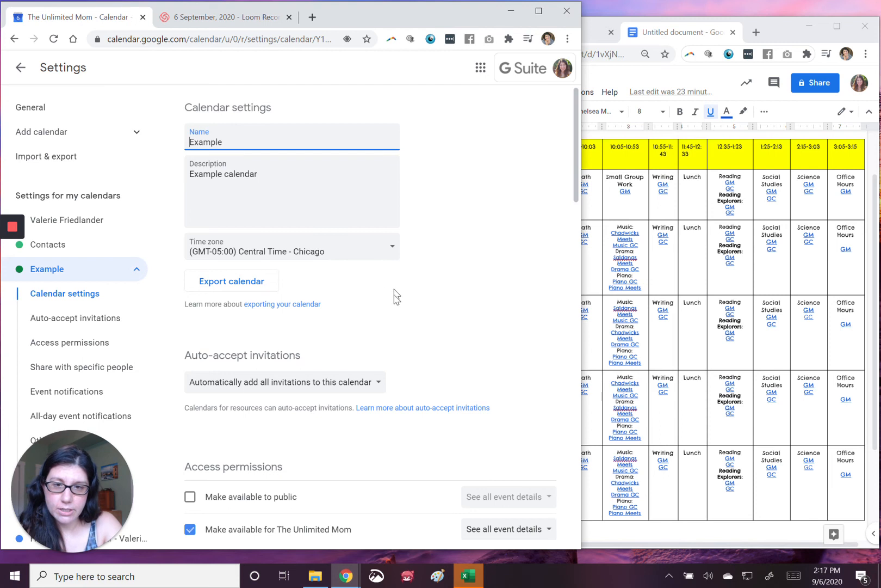
scroll(396, 309, down, 1)
scroll(393, 307, down, 4)
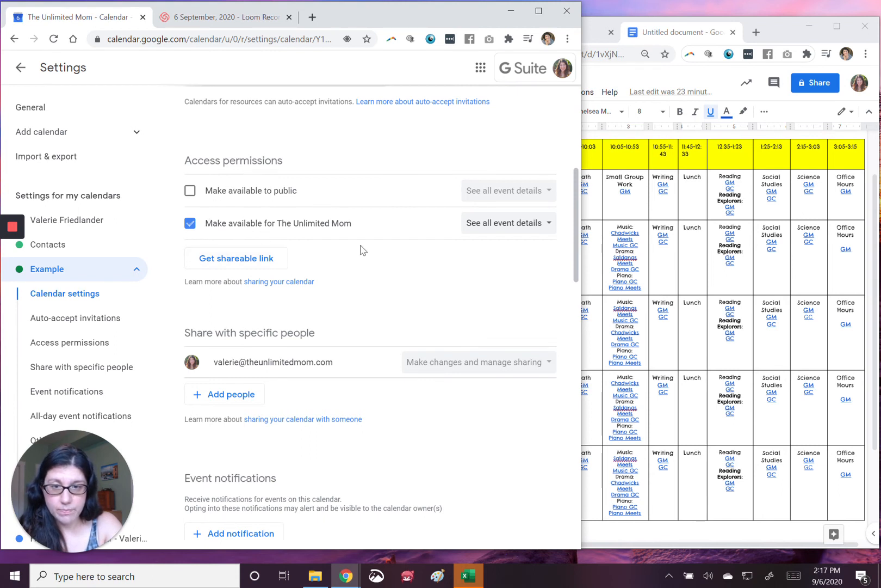
scroll(335, 274, down, 1)
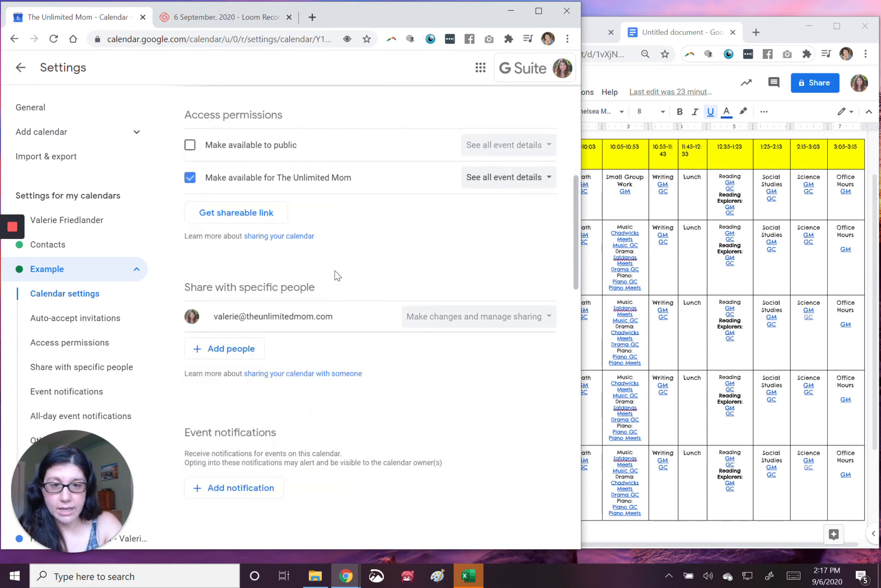
Step: Open the form for sharing the Example calendar with specific people and cancel it without adding anyone
click(222, 335)
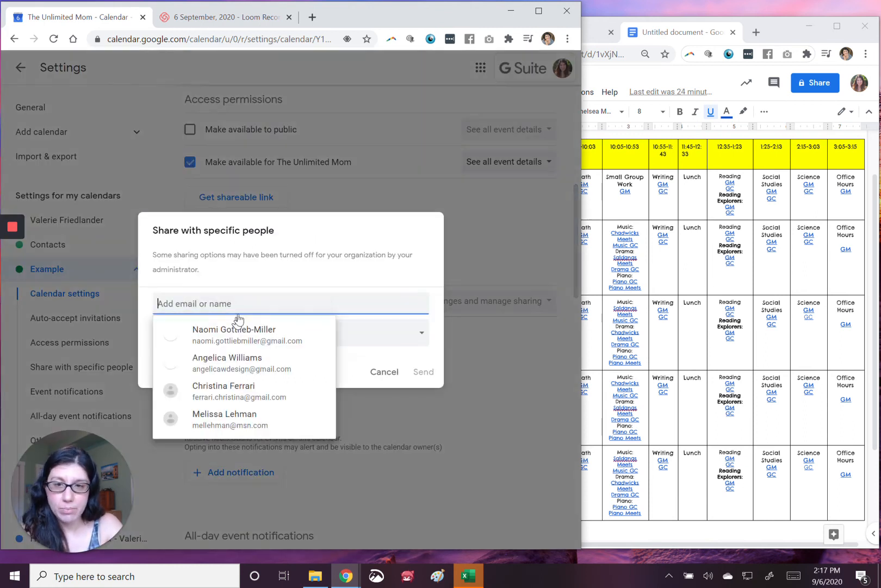
click(390, 371)
click(390, 372)
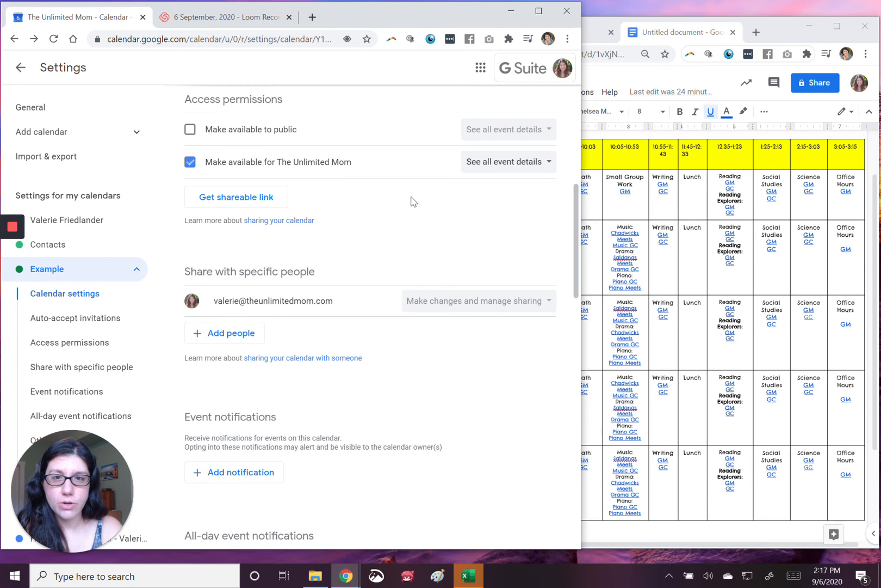
scroll(411, 200, down, 2)
scroll(412, 200, up, 3)
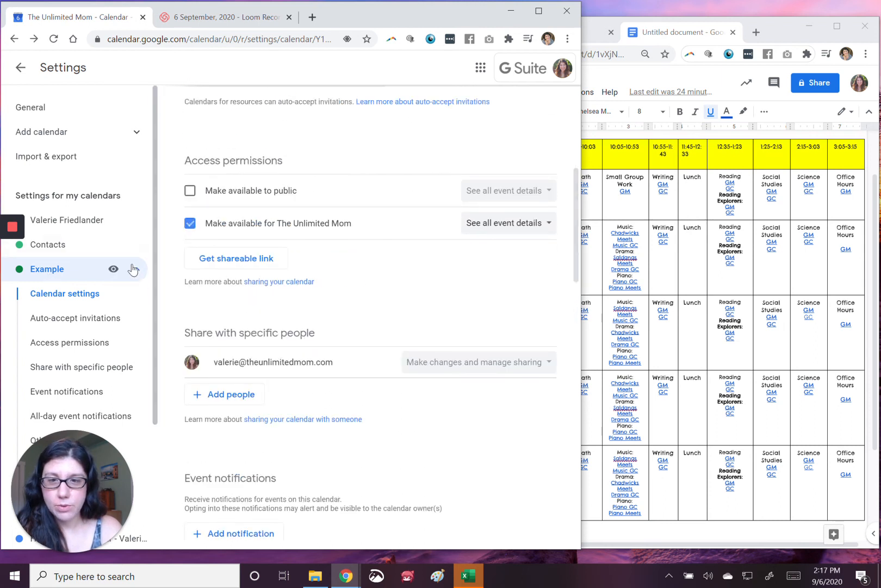
Step: Collapse the Example calendar's settings sections and return to the week view
click(137, 270)
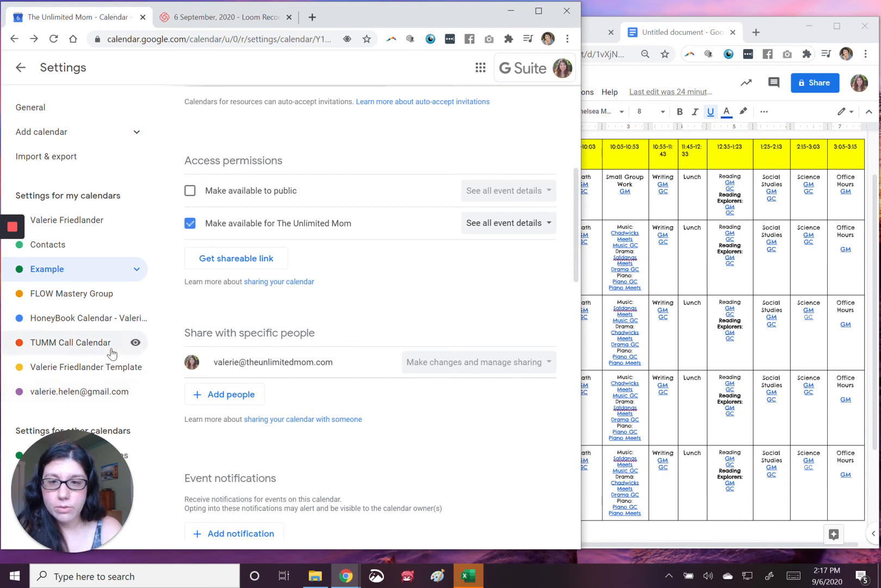
drag(370, 21, 489, 21)
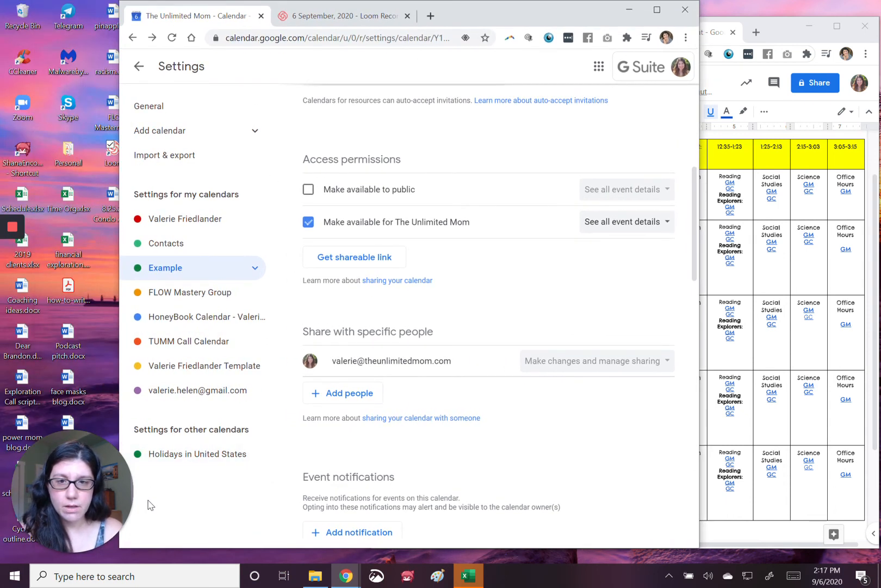
click(140, 69)
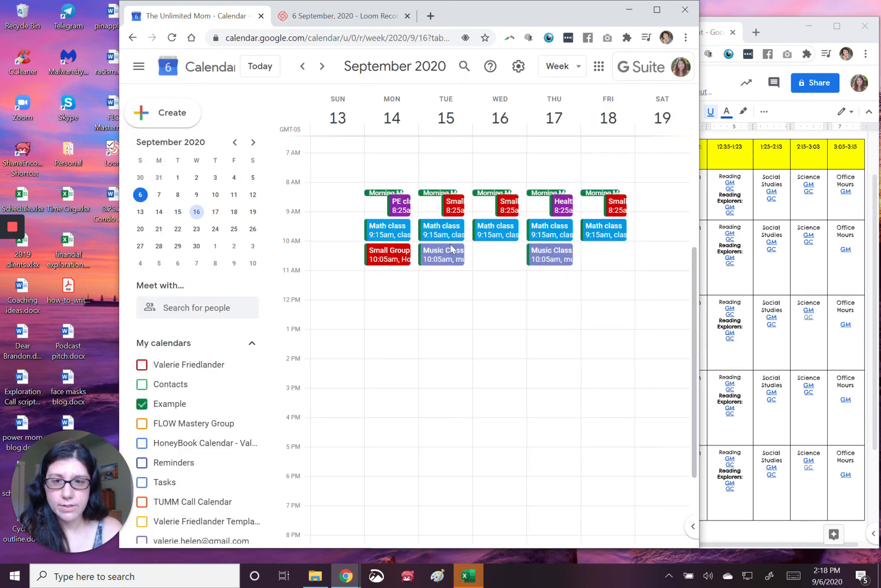
Step: View the options for adding other calendars, open the Subscribe to calendar page, and return to the week view
scroll(193, 341, down, 2)
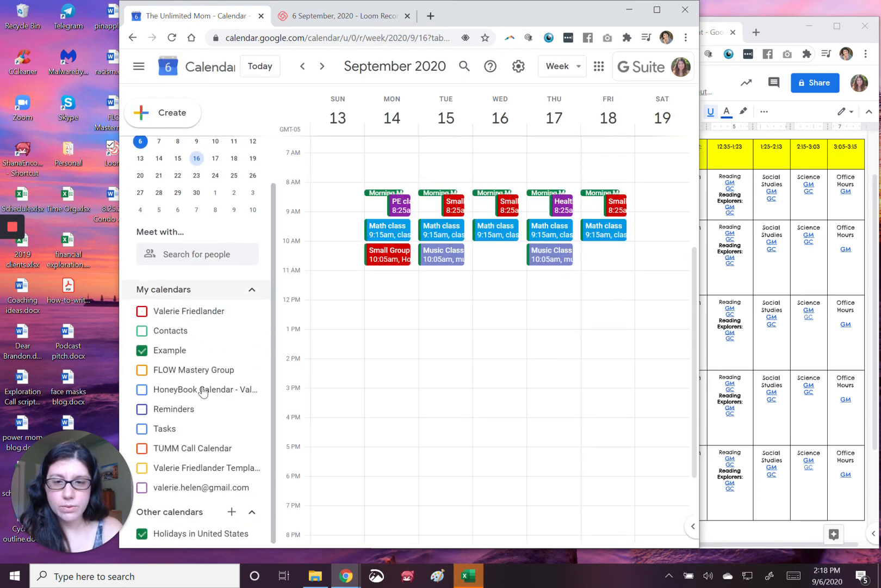
click(232, 513)
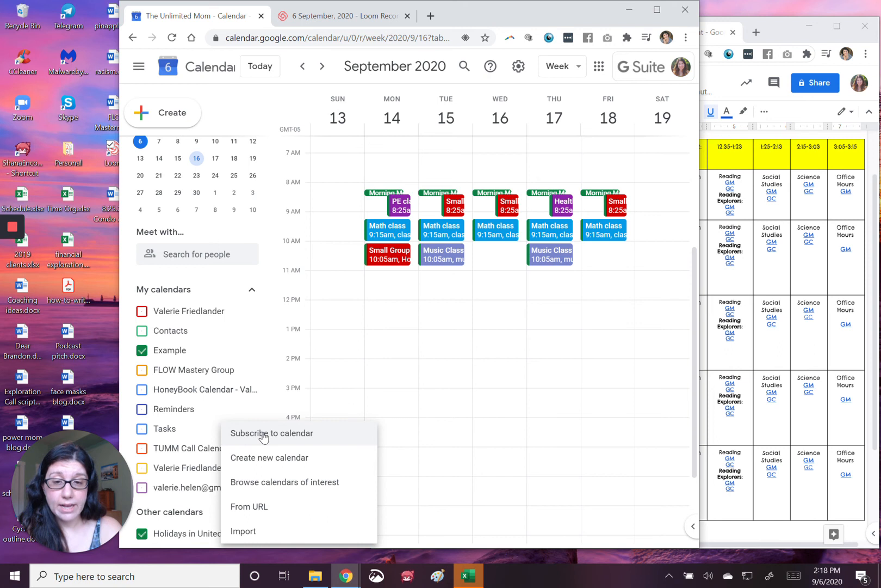
click(497, 427)
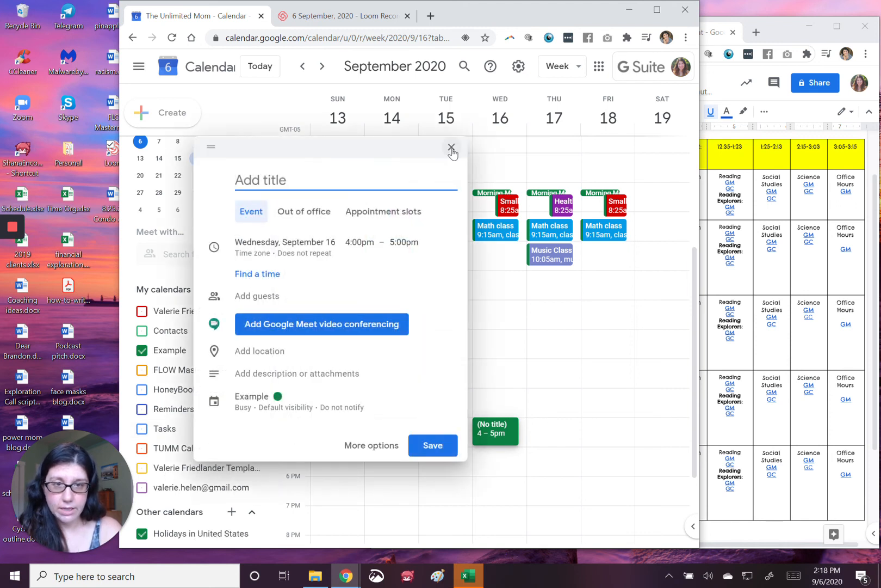
click(451, 148)
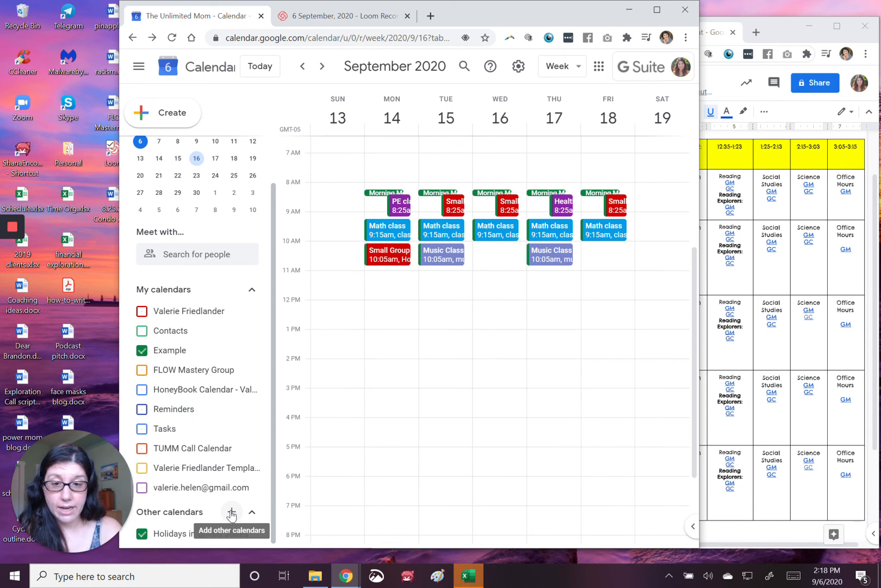
click(232, 512)
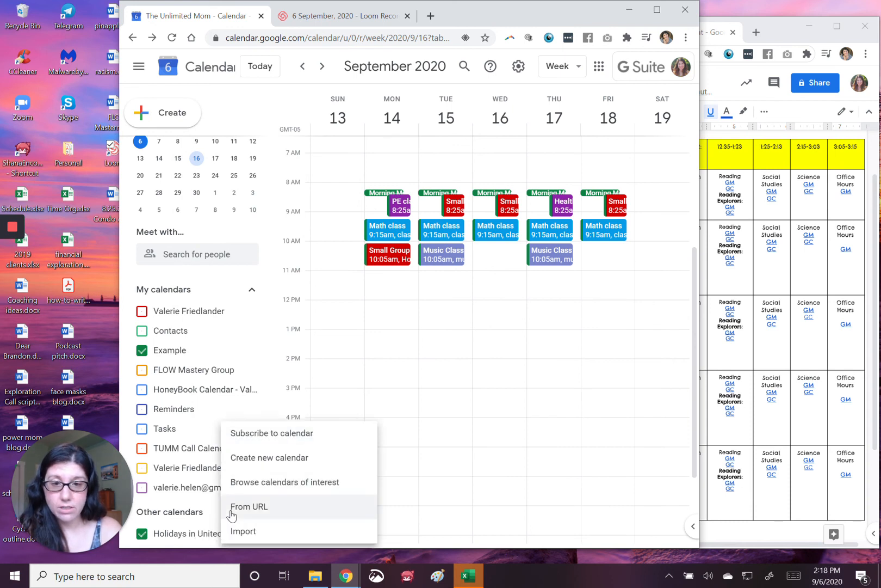
click(270, 440)
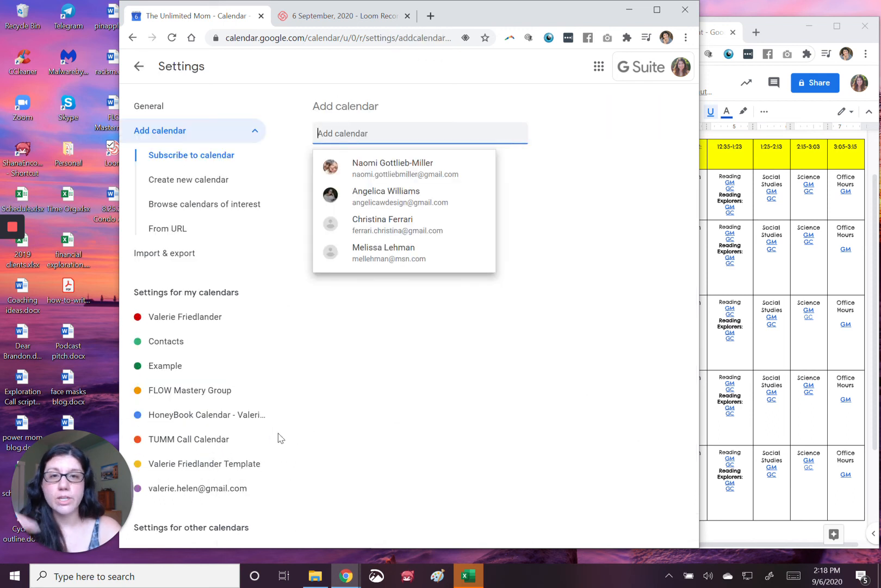
click(507, 341)
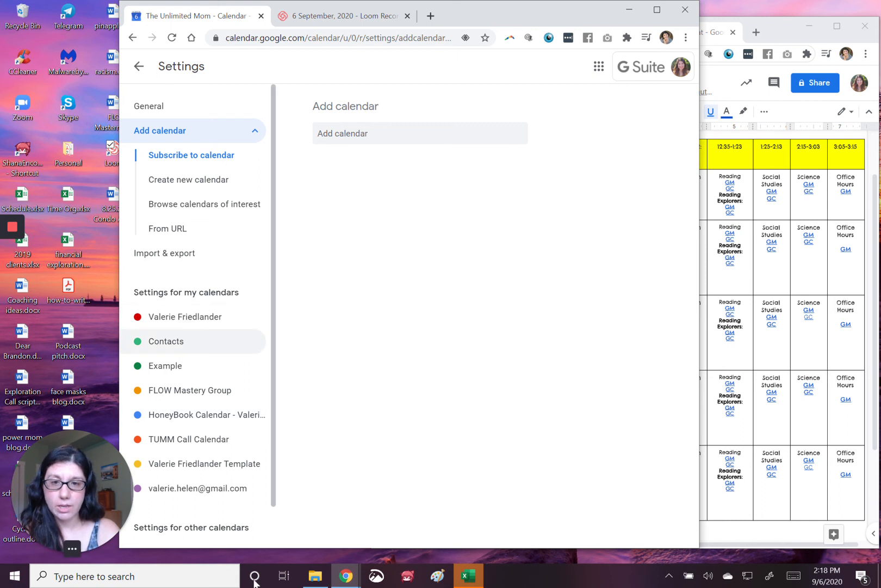
click(141, 67)
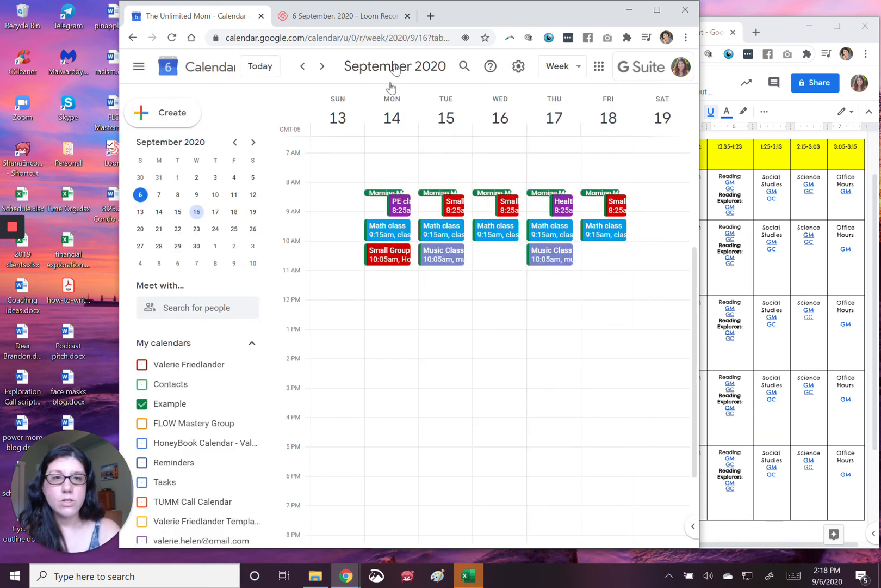
drag(496, 16, 403, 17)
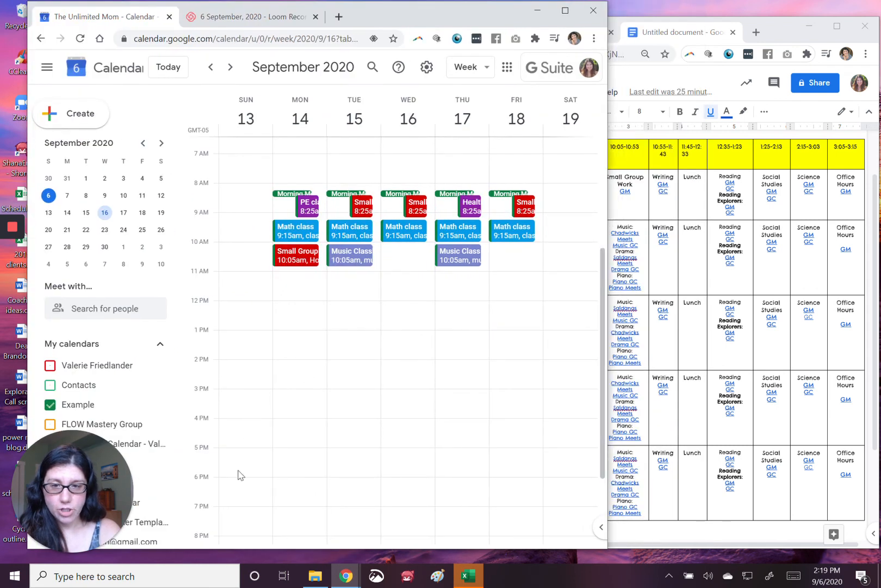
scroll(118, 344, down, 1)
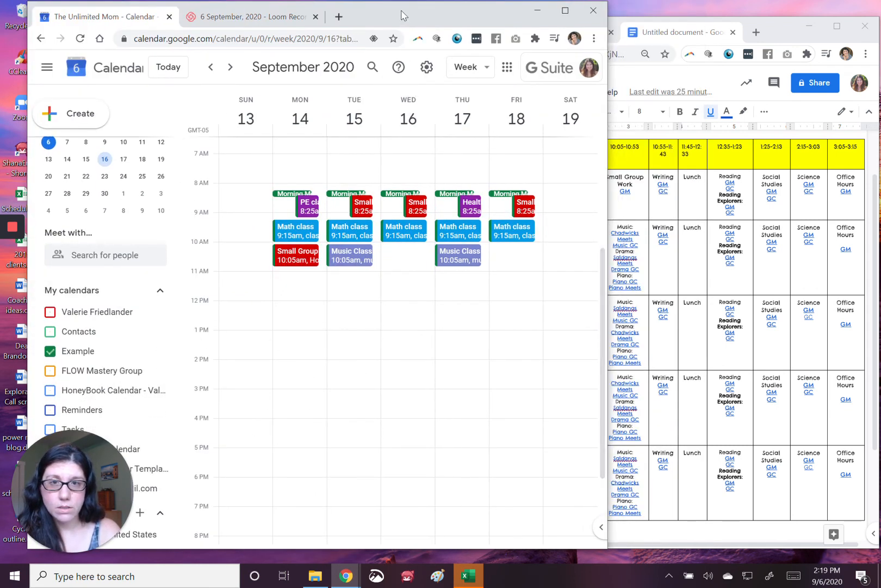
drag(404, 15, 454, 15)
mouse_move(9, 236)
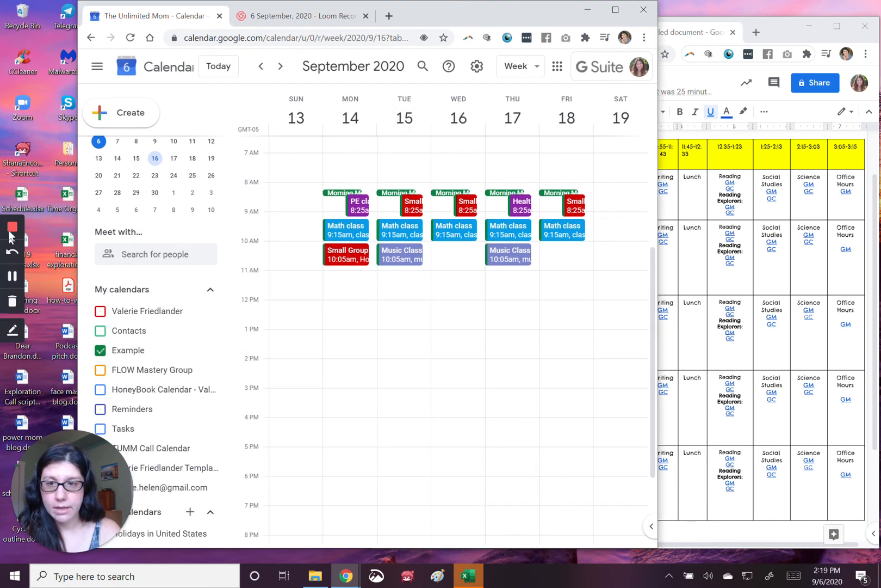
click(12, 276)
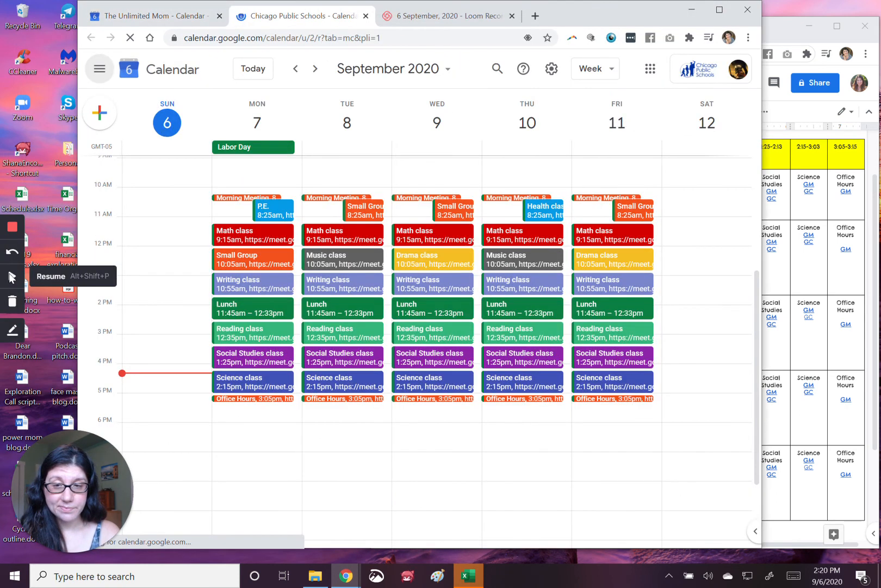
click(10, 277)
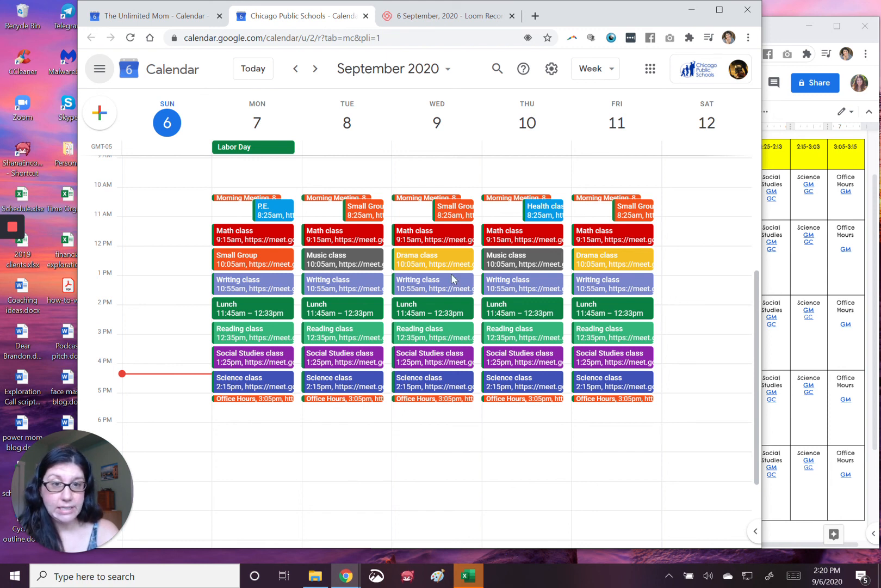
Step: Display the week of September 27 to October 3, 2020 in the school account's calendar with the sidebar hidden
click(101, 72)
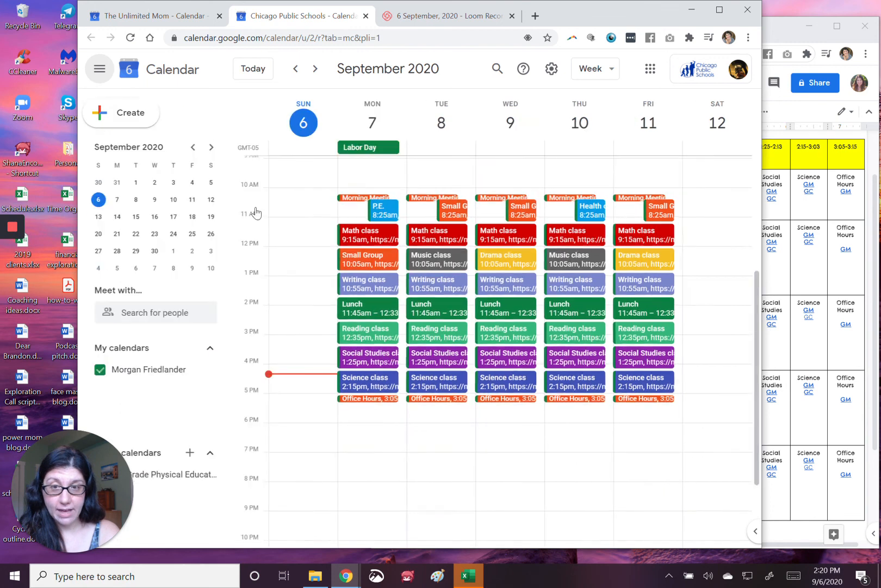
click(154, 235)
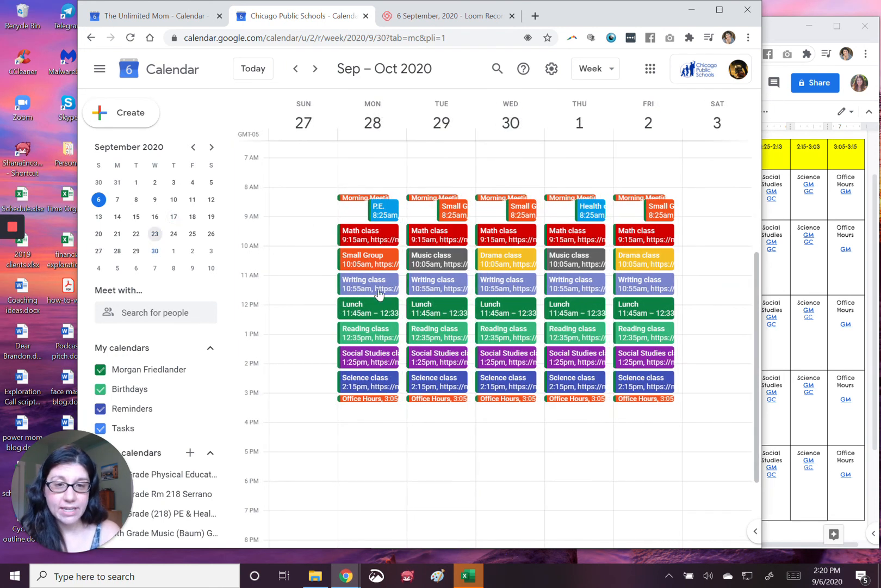
click(96, 71)
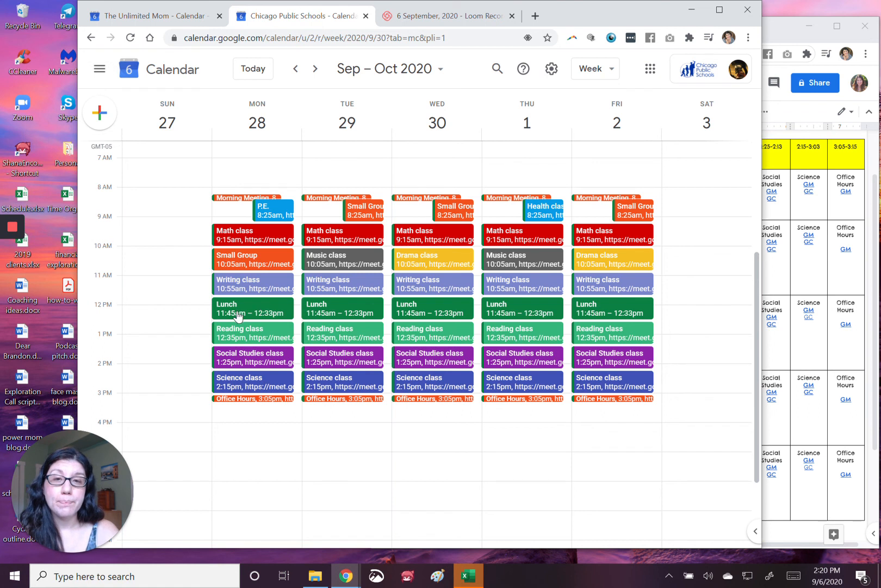
Step: Edit the Monday, September 28 Lunch event and enter "turkey" and "pp&j" on separate lines in its description
click(279, 310)
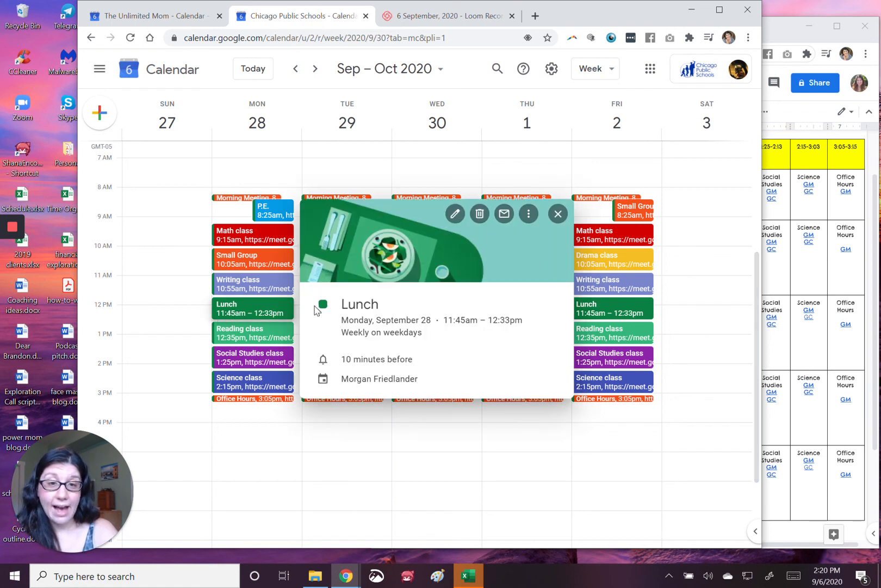
click(455, 213)
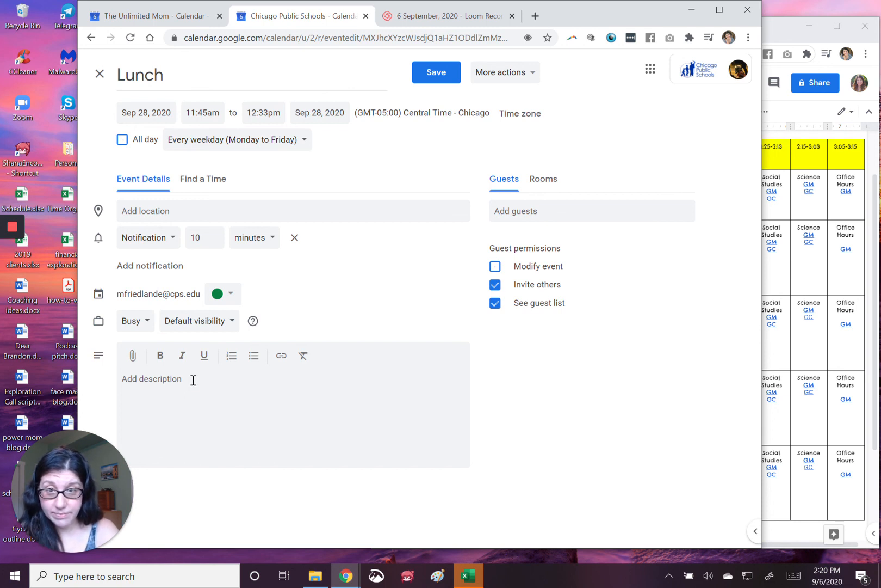
click(193, 380)
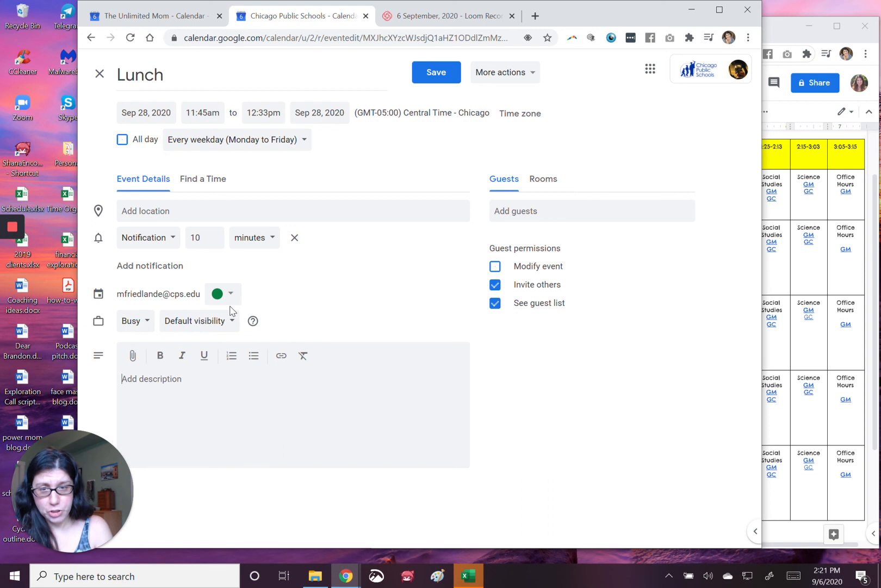
text(turk)
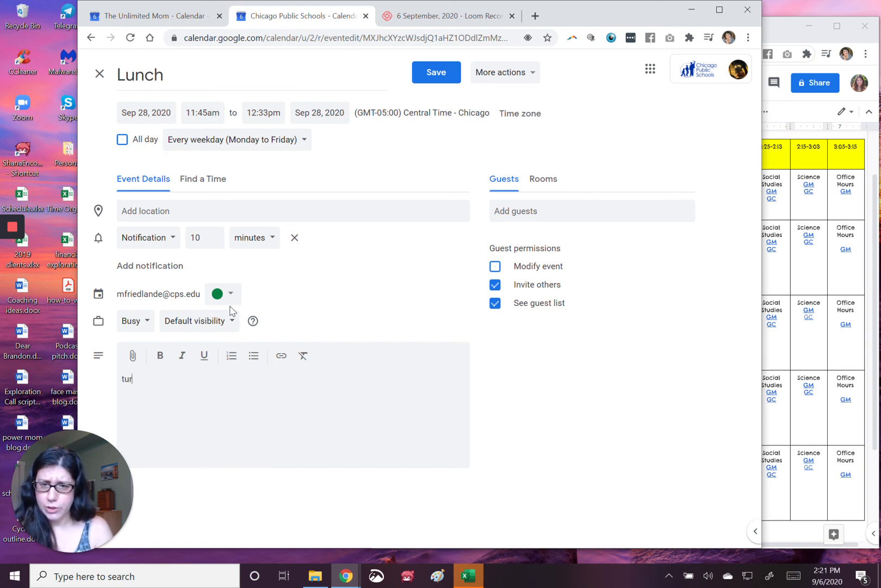
key(BackSpace)
text(ey)
key(BackSpace)
key(BackSpace)
key(BackSpace)
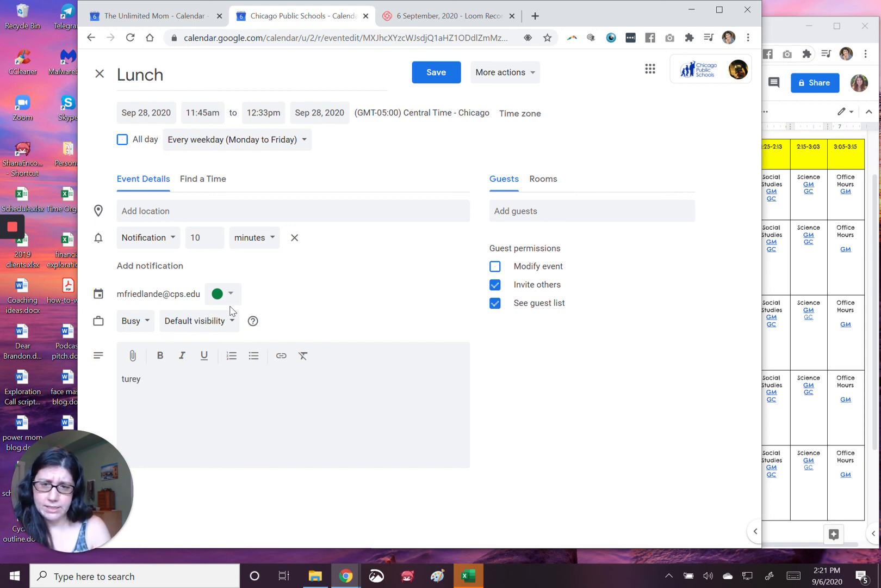
text(rkey)
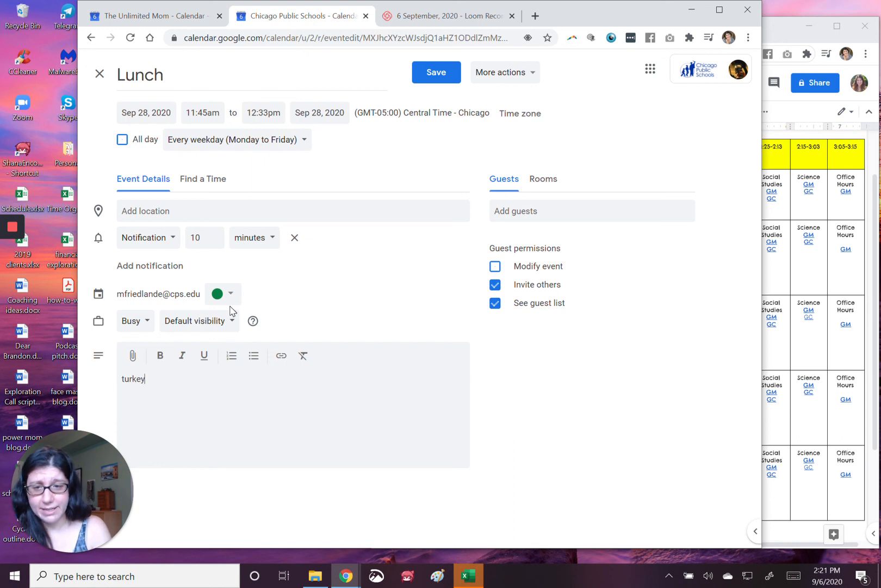
key(Return)
text(pp&j)
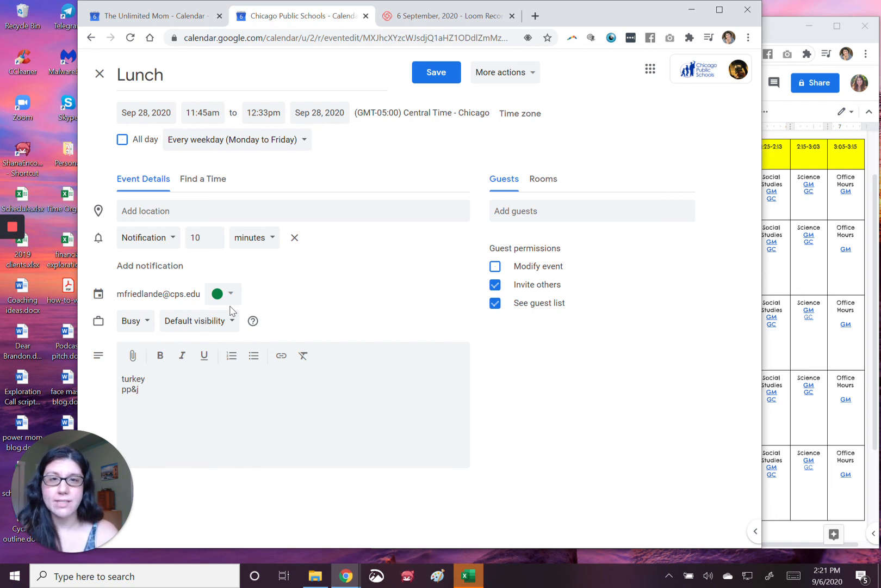
Step: View the recurring-event save choices for Lunch, cancel them, and discard the unsaved description changes
click(442, 74)
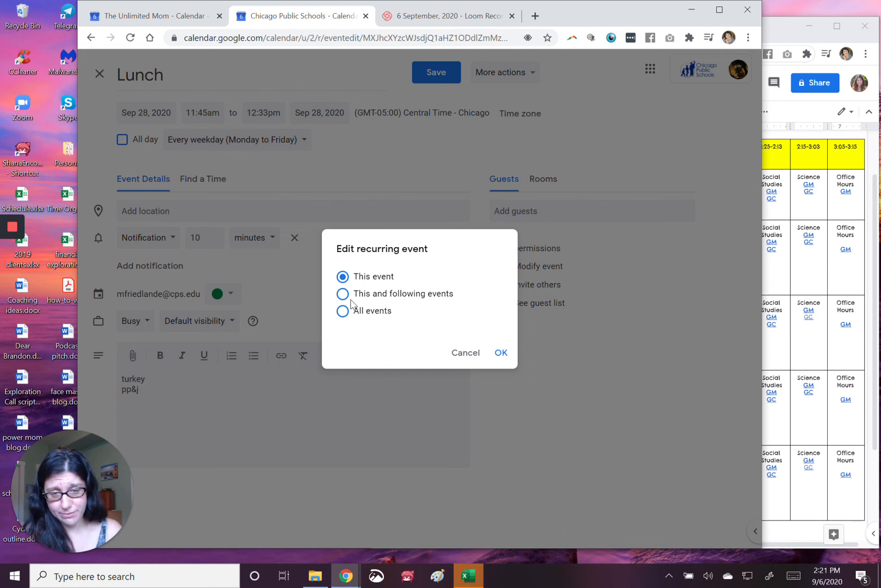
click(475, 354)
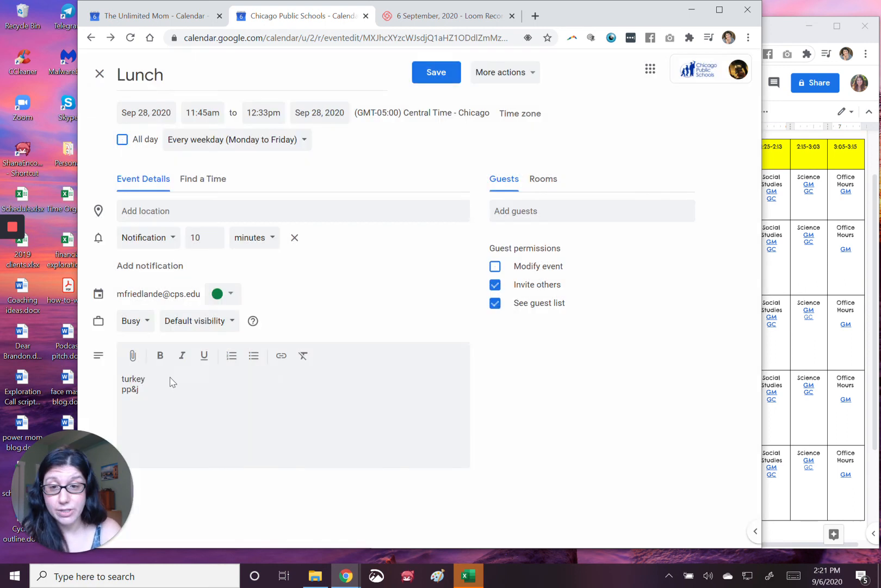
click(96, 75)
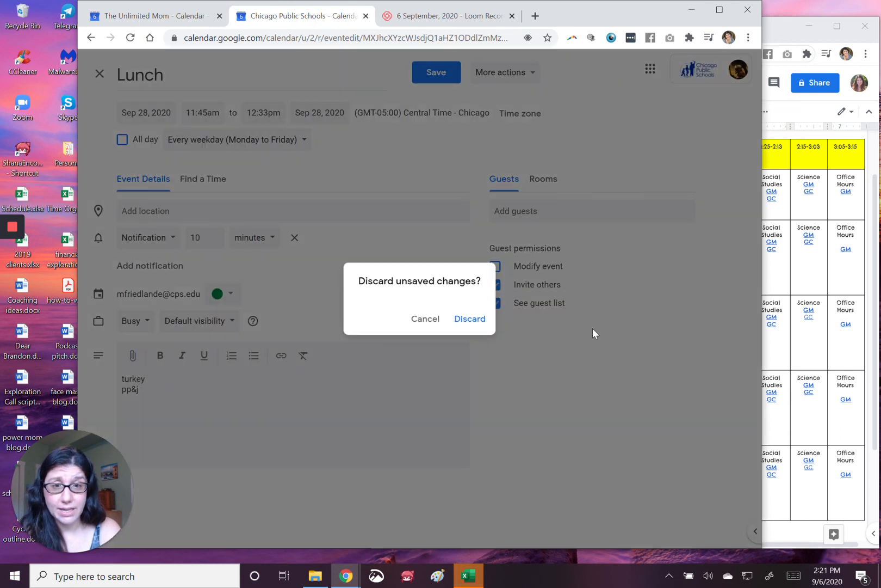
click(480, 323)
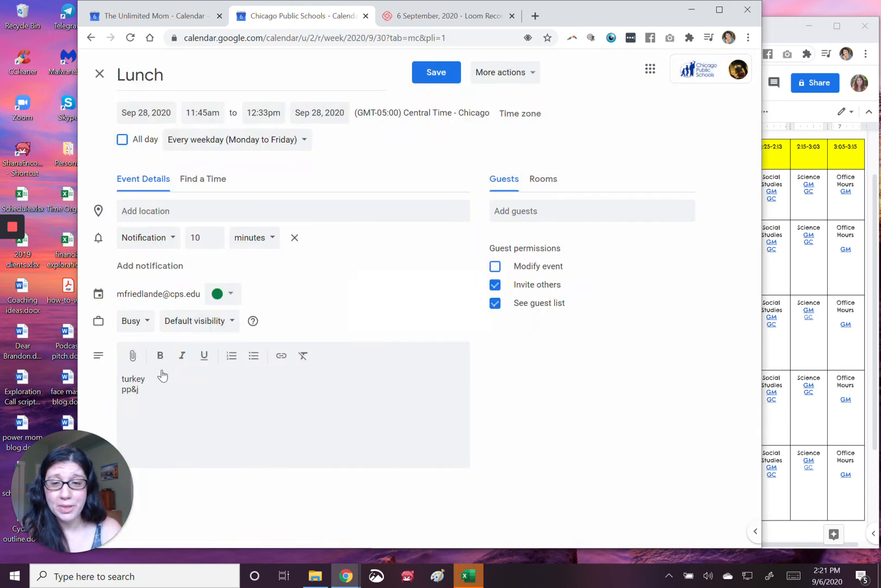